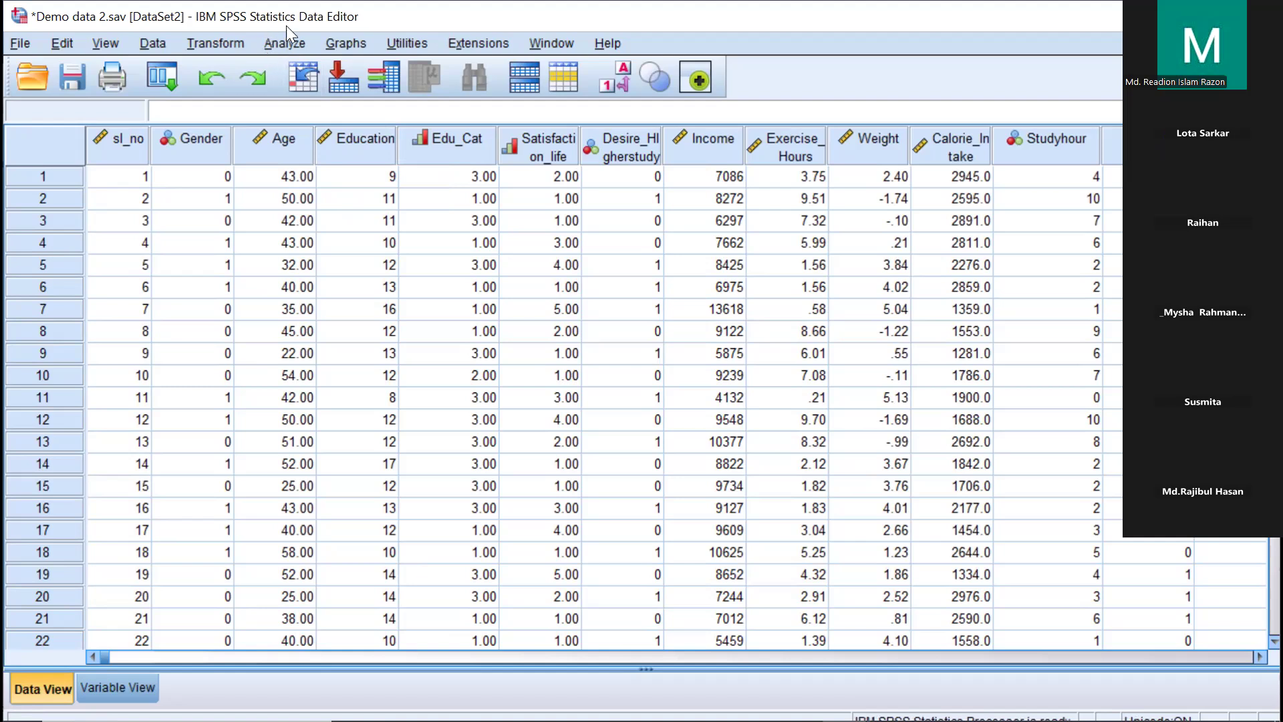
click(283, 44)
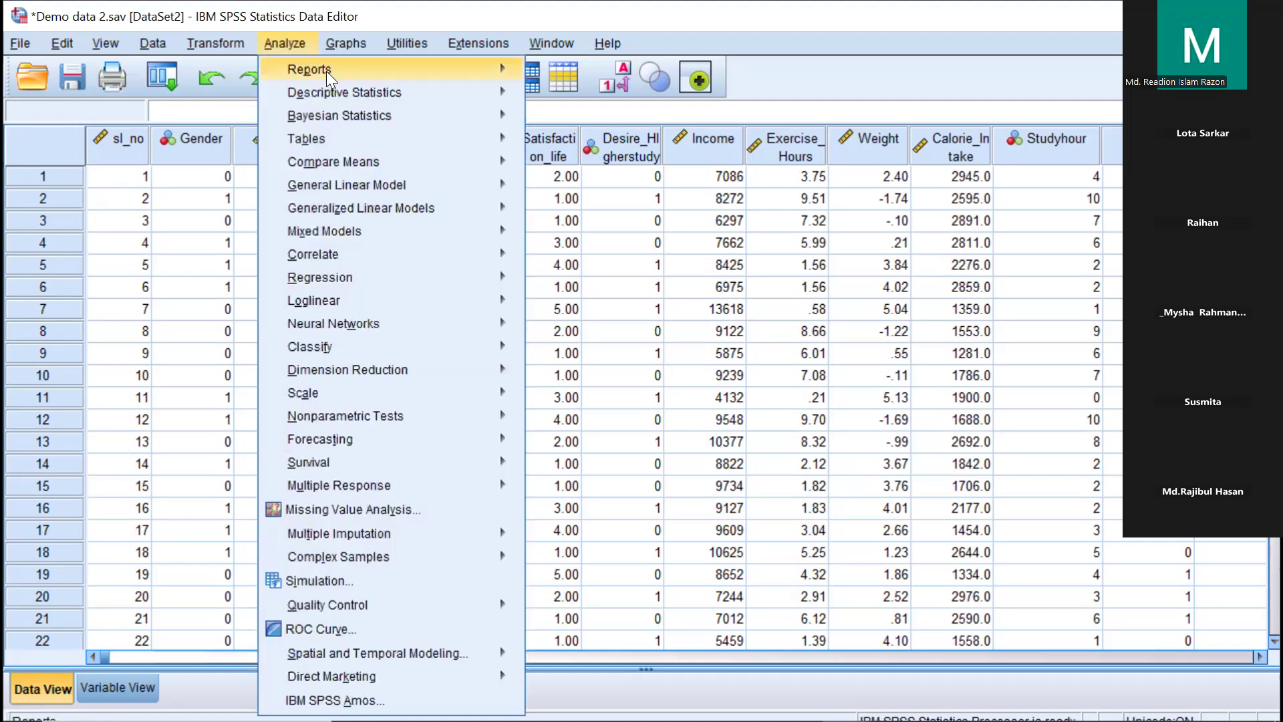
mouse_move(335, 95)
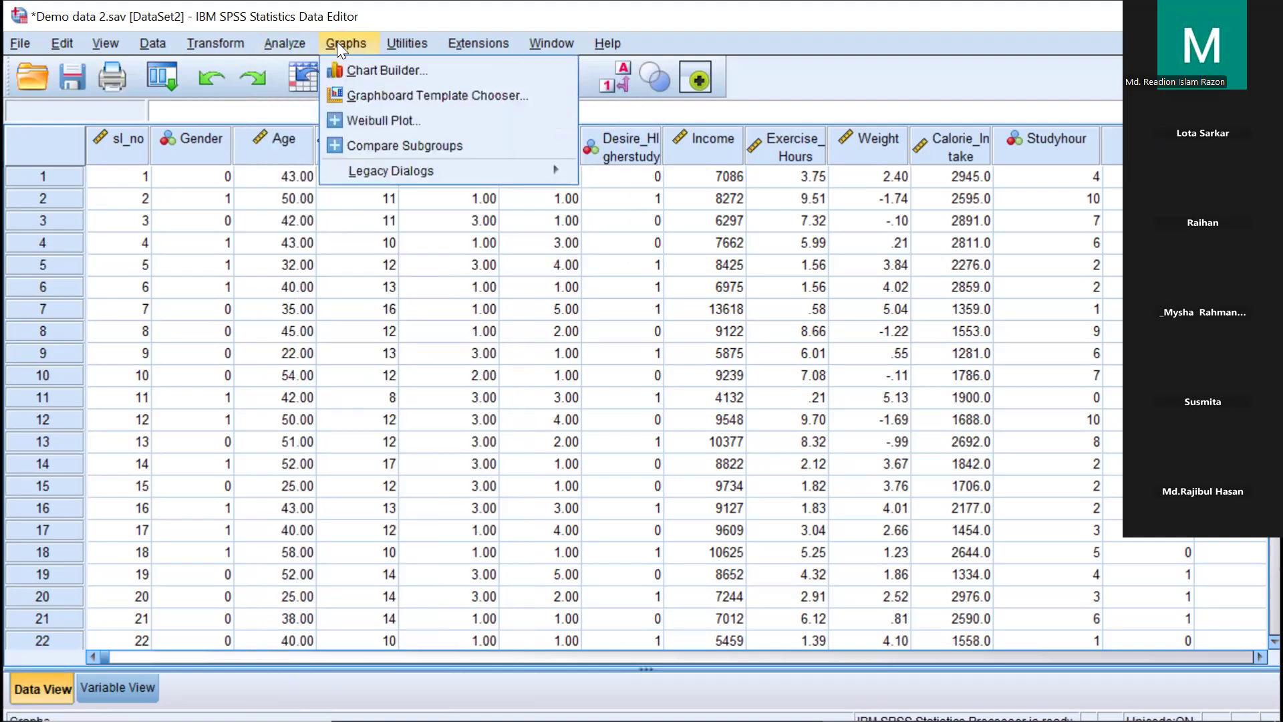
mouse_move(296, 95)
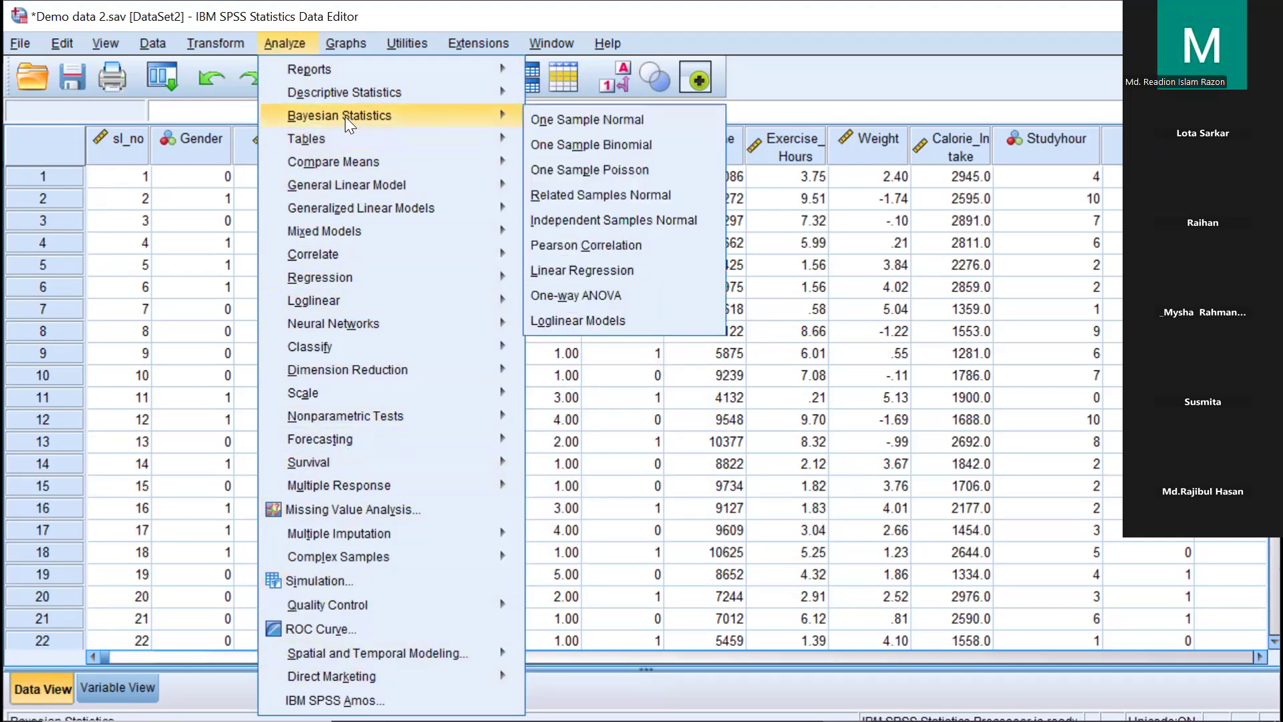
mouse_move(330, 254)
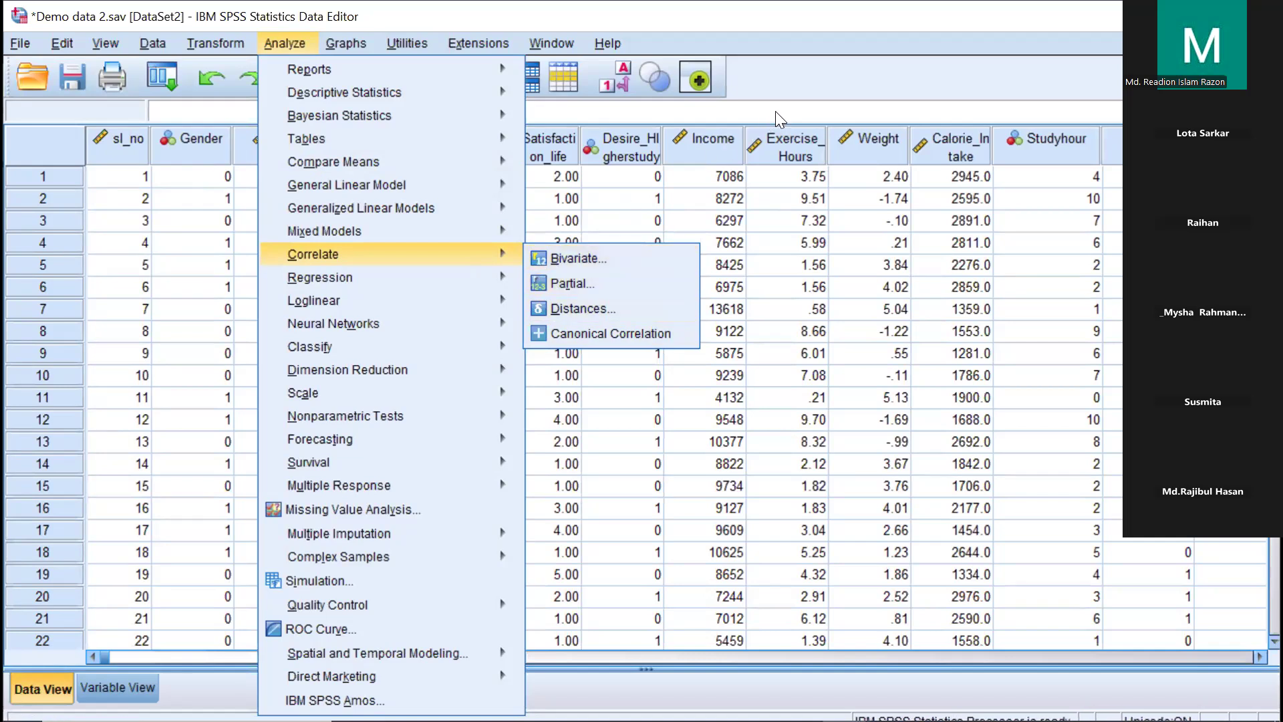
click(795, 87)
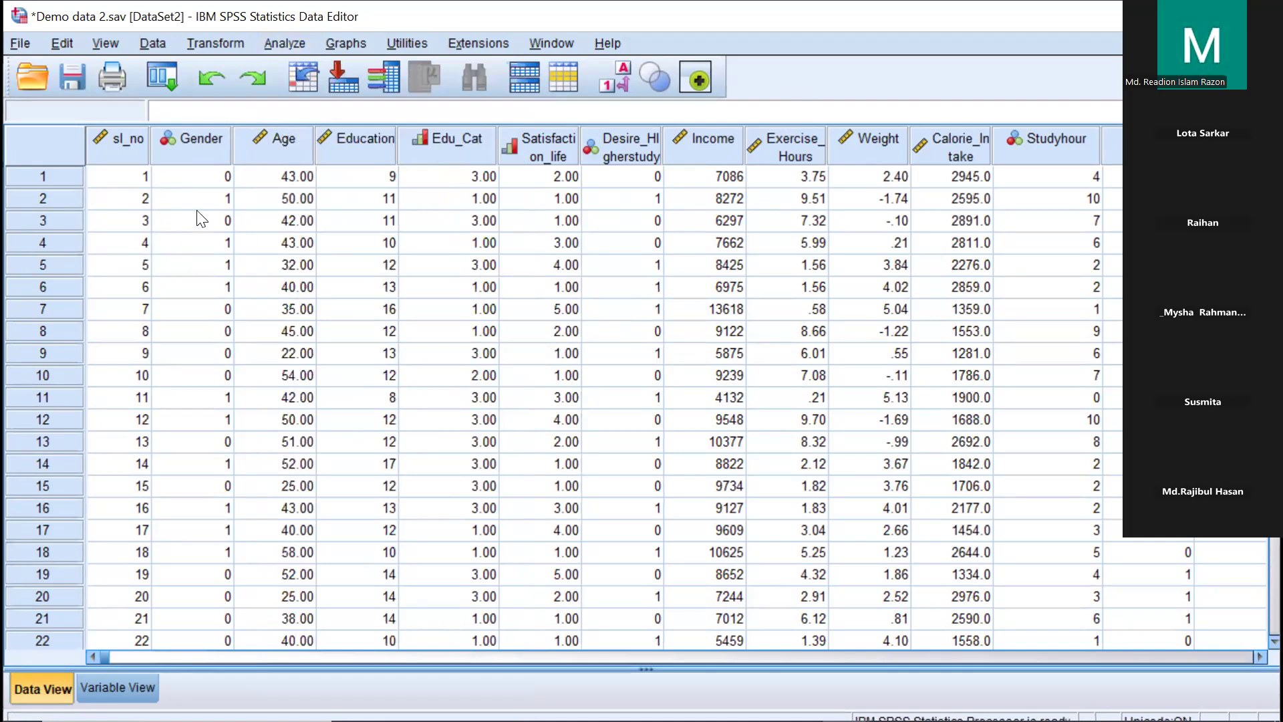
mouse_move(182, 157)
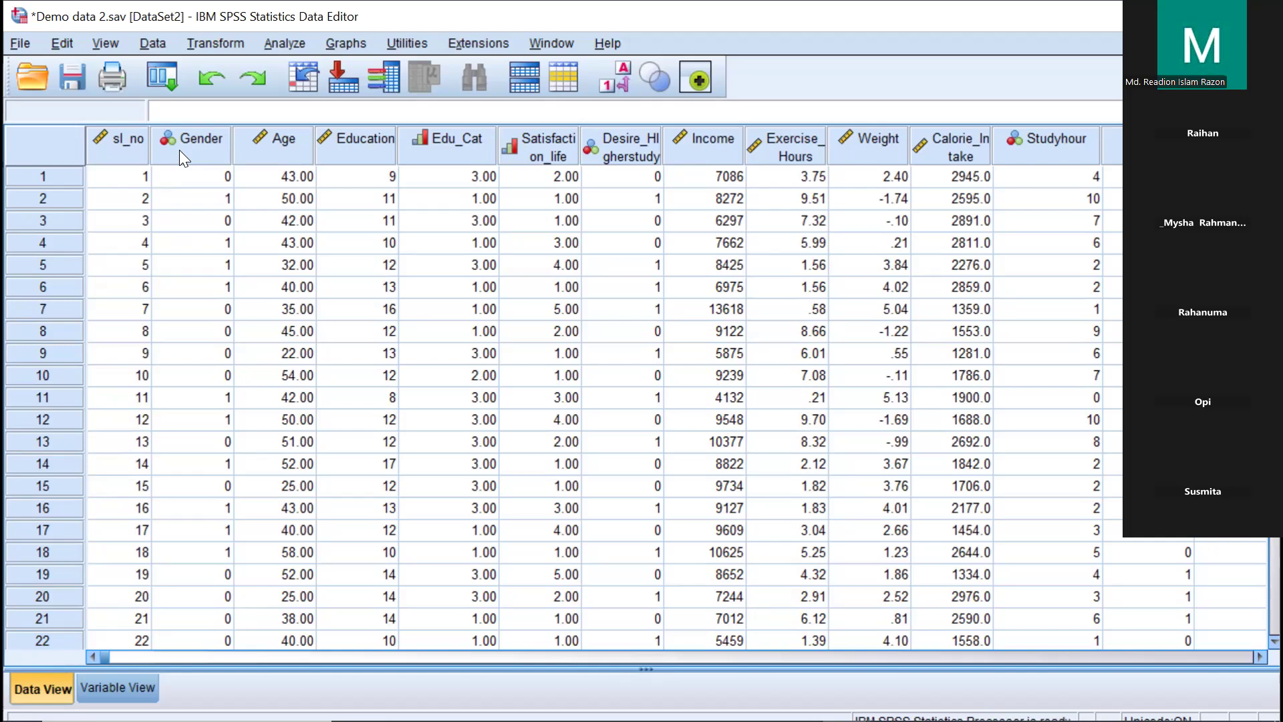
Step: Run a Frequencies analysis with a frequency table for the Satisfaction_life variable
click(531, 152)
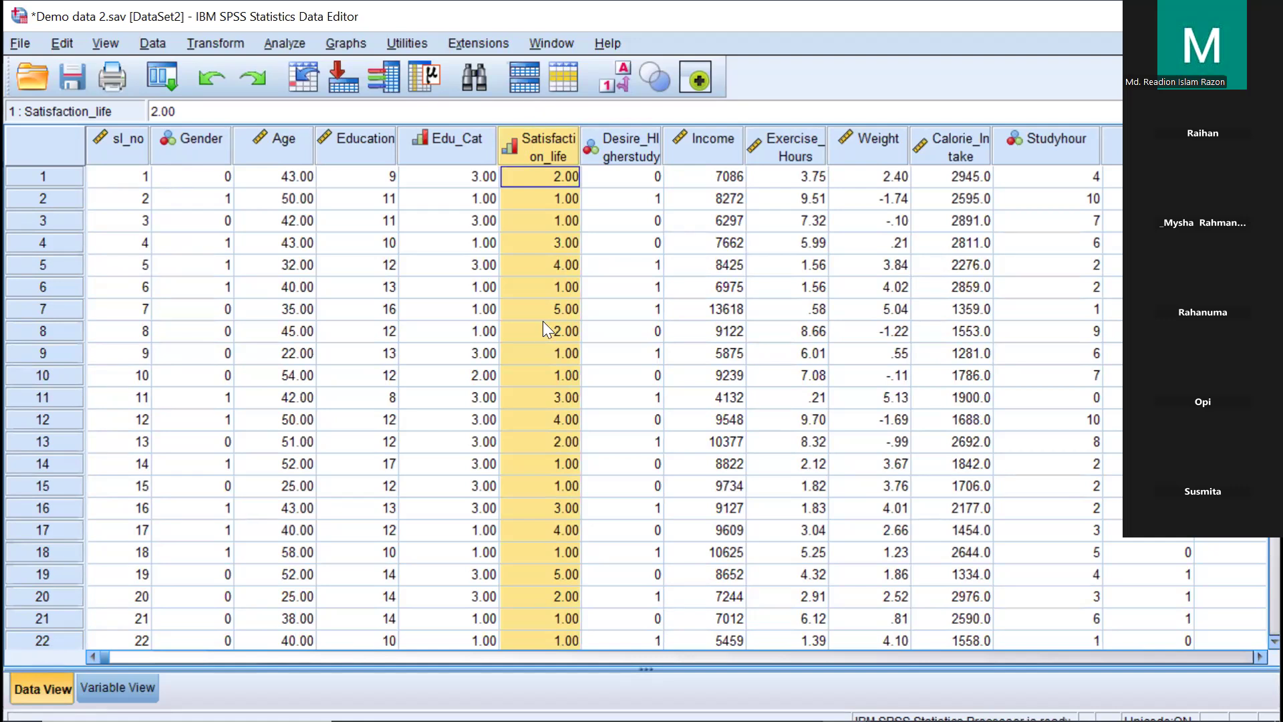
click(292, 41)
mouse_move(441, 87)
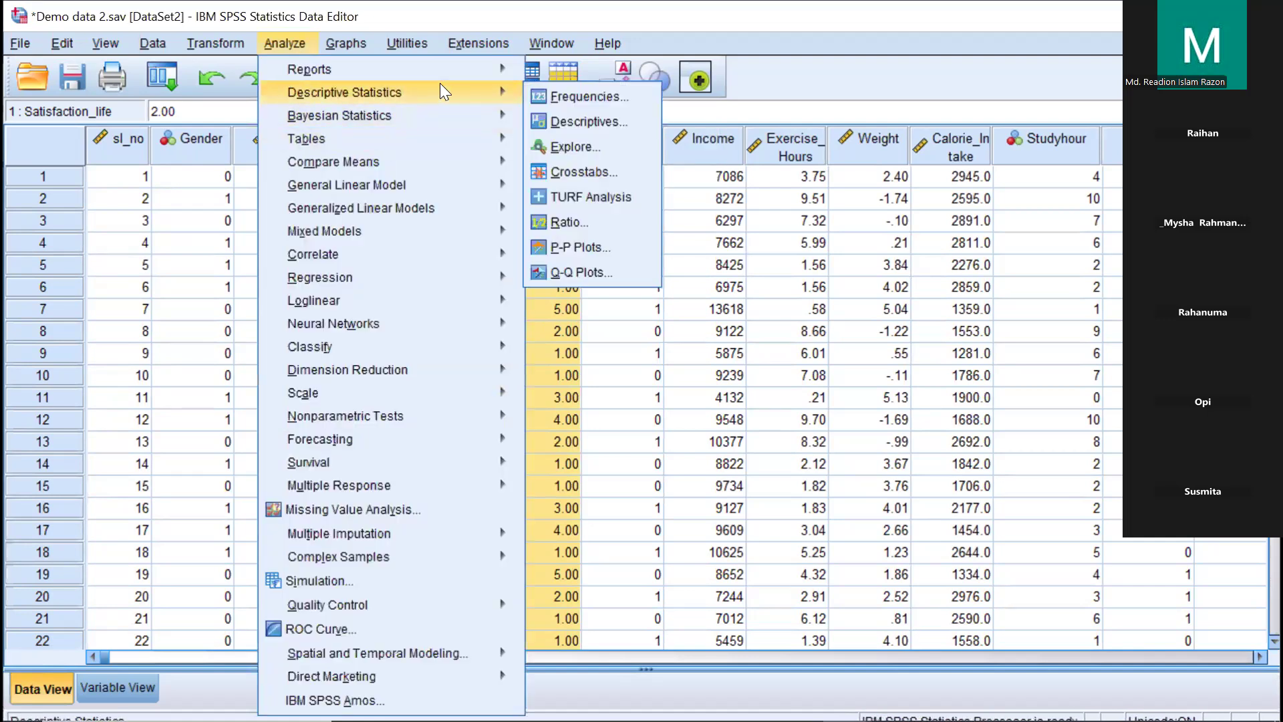
click(556, 95)
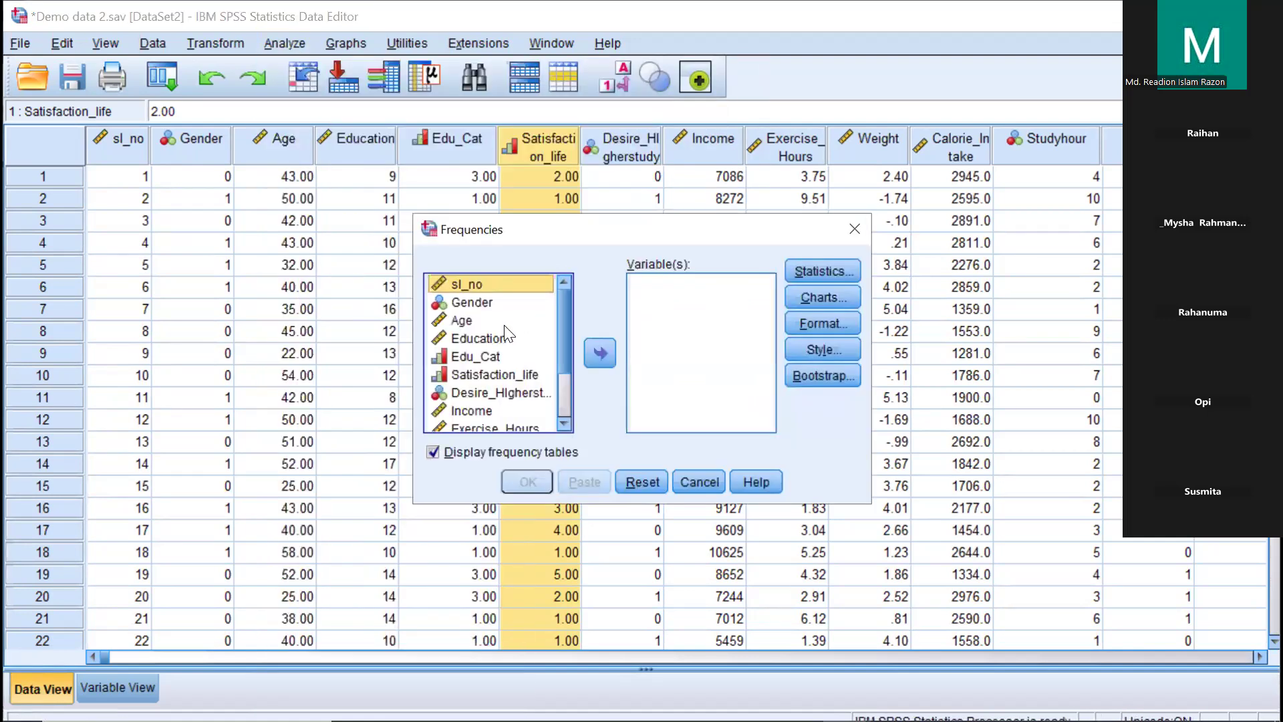
double_click(467, 373)
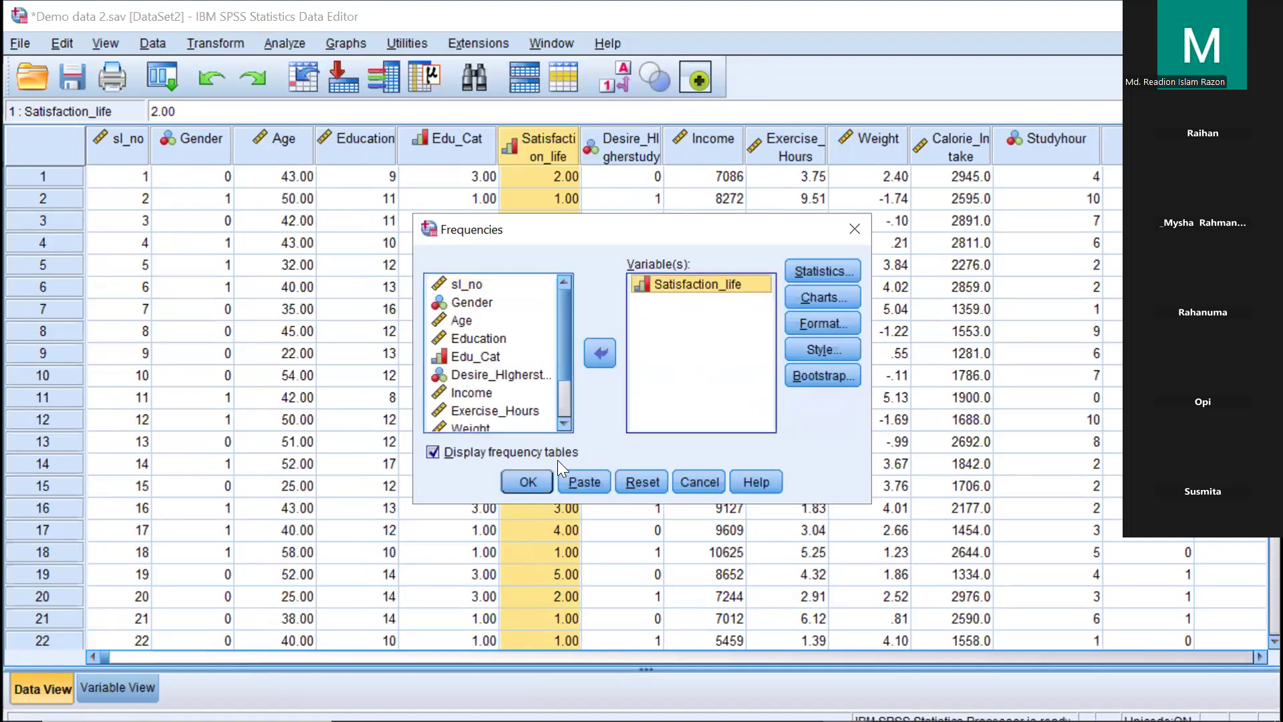
click(529, 477)
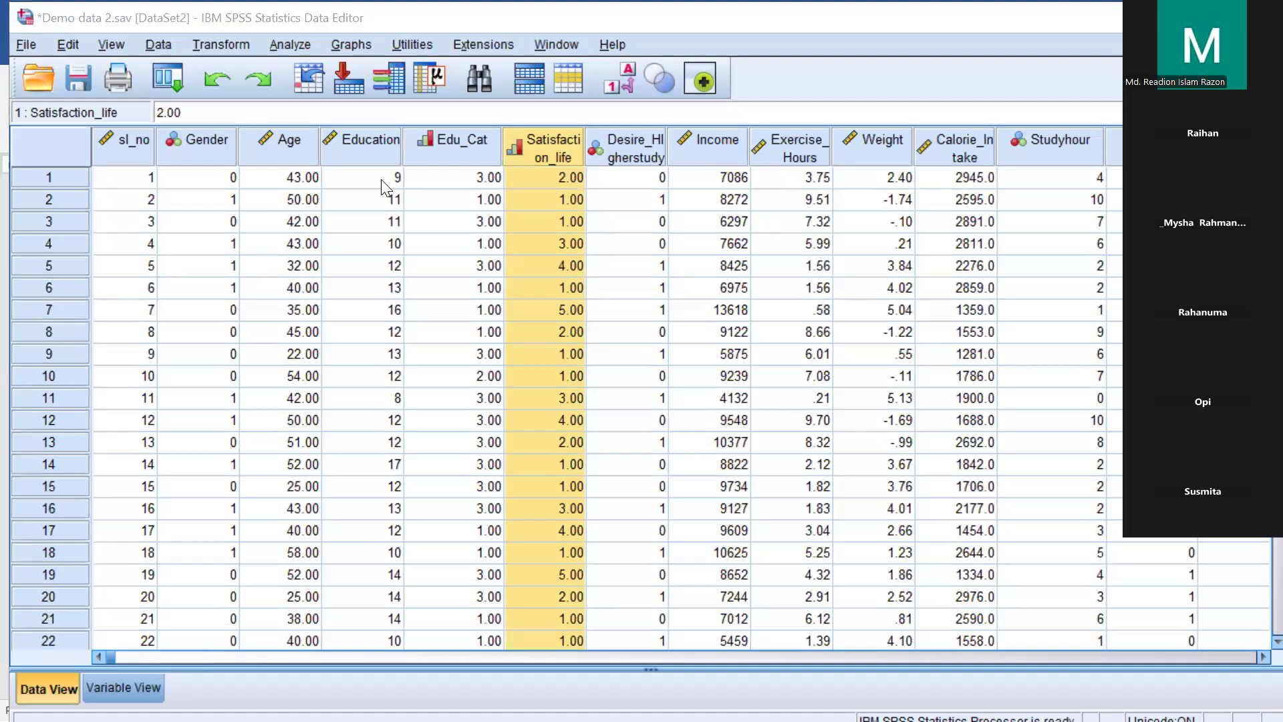
Step: Reset the Frequencies settings and run a frequency table for Edu_Cat alone, returning to the data set
click(469, 141)
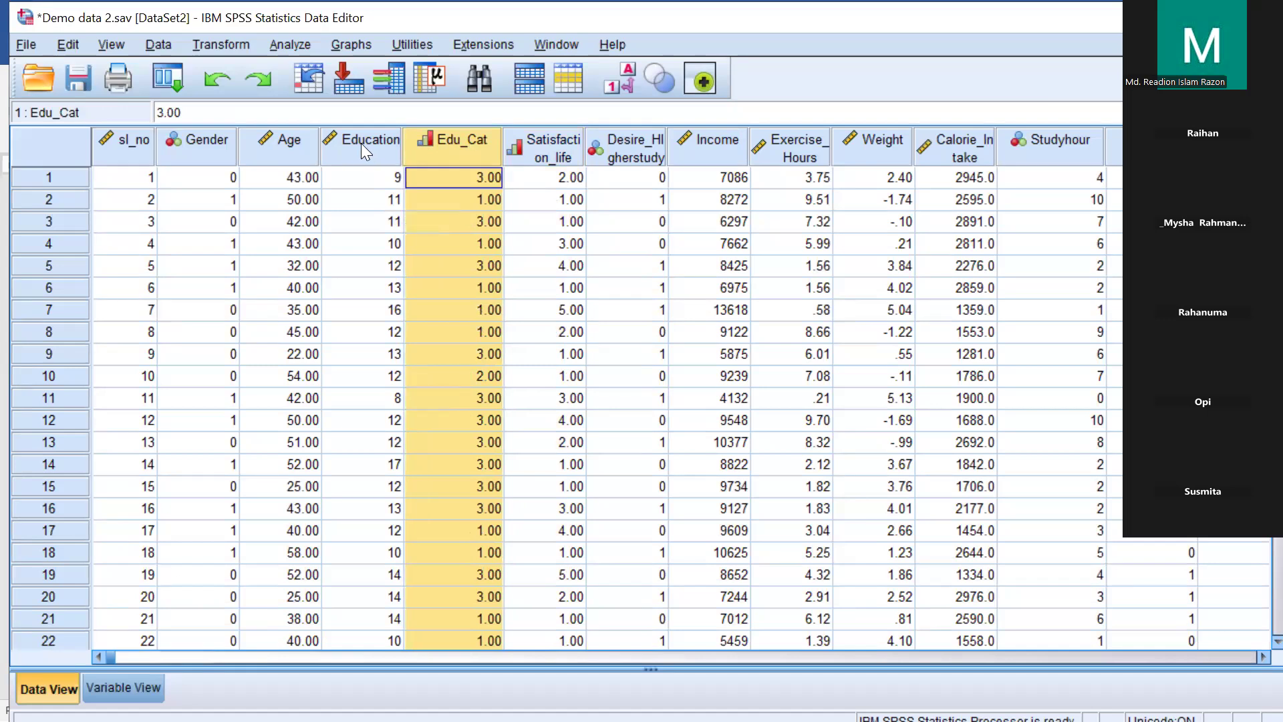
click(361, 143)
click(457, 140)
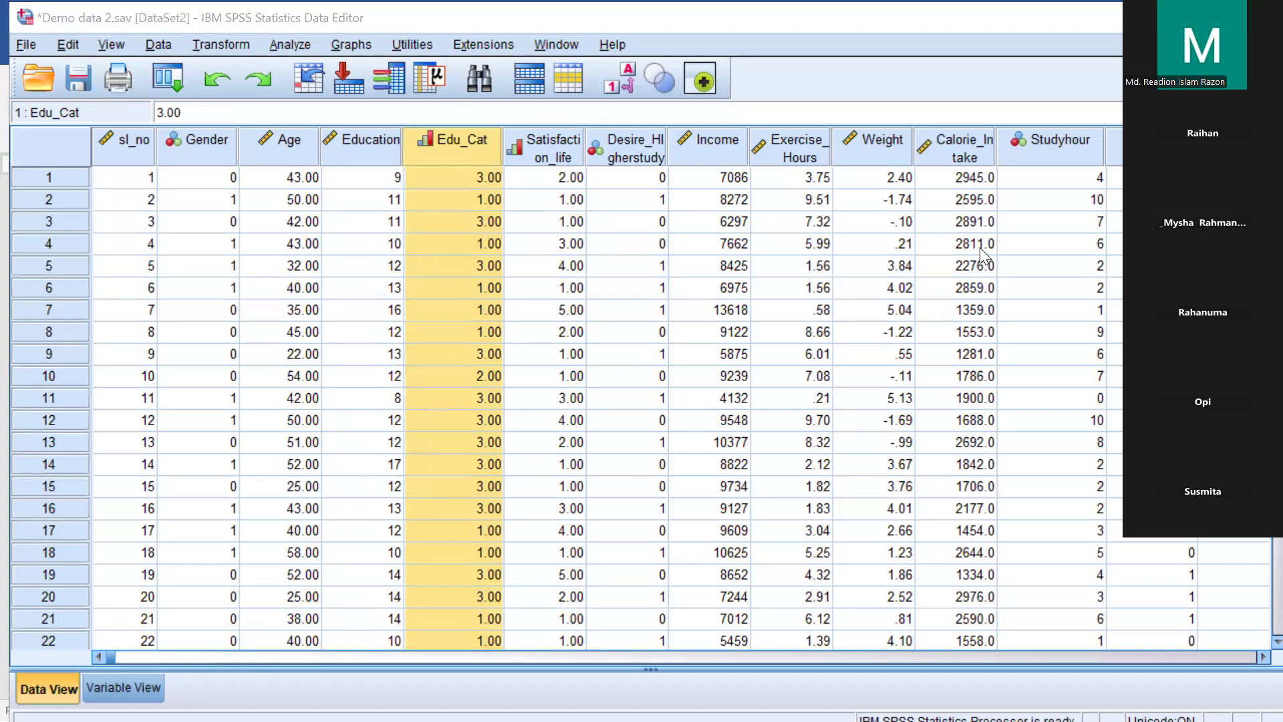
click(291, 44)
mouse_move(478, 89)
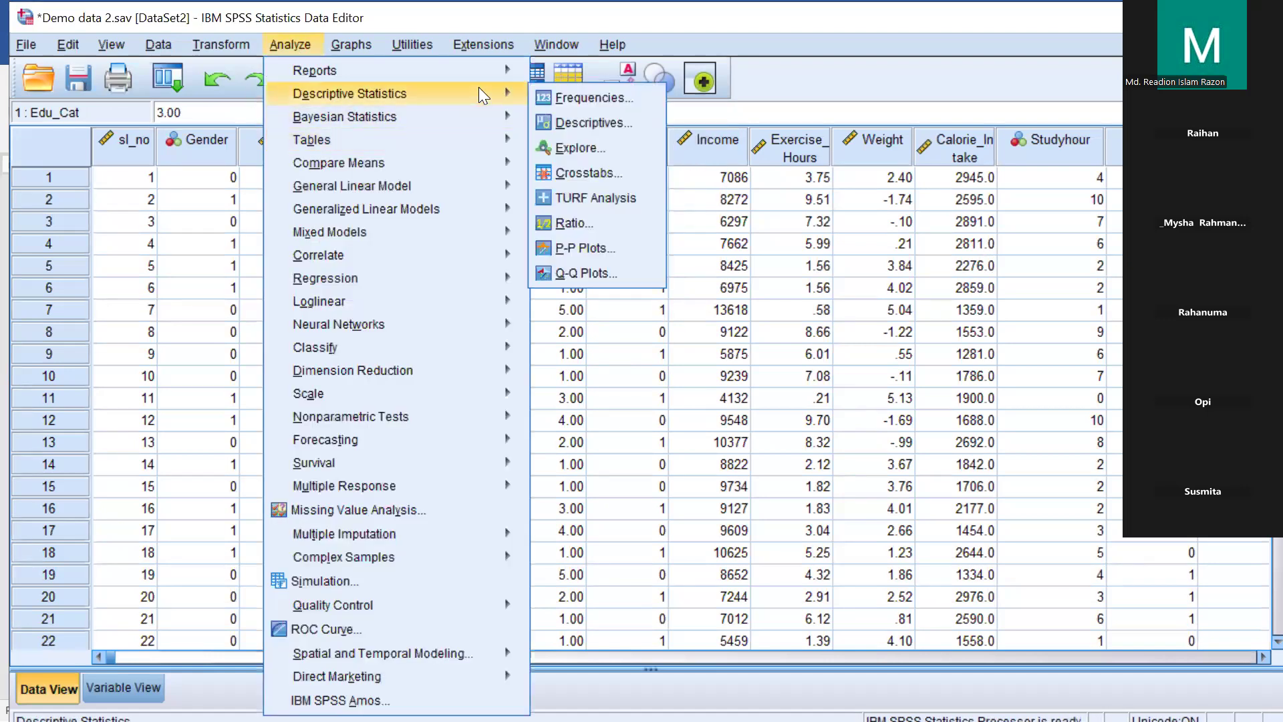
click(571, 95)
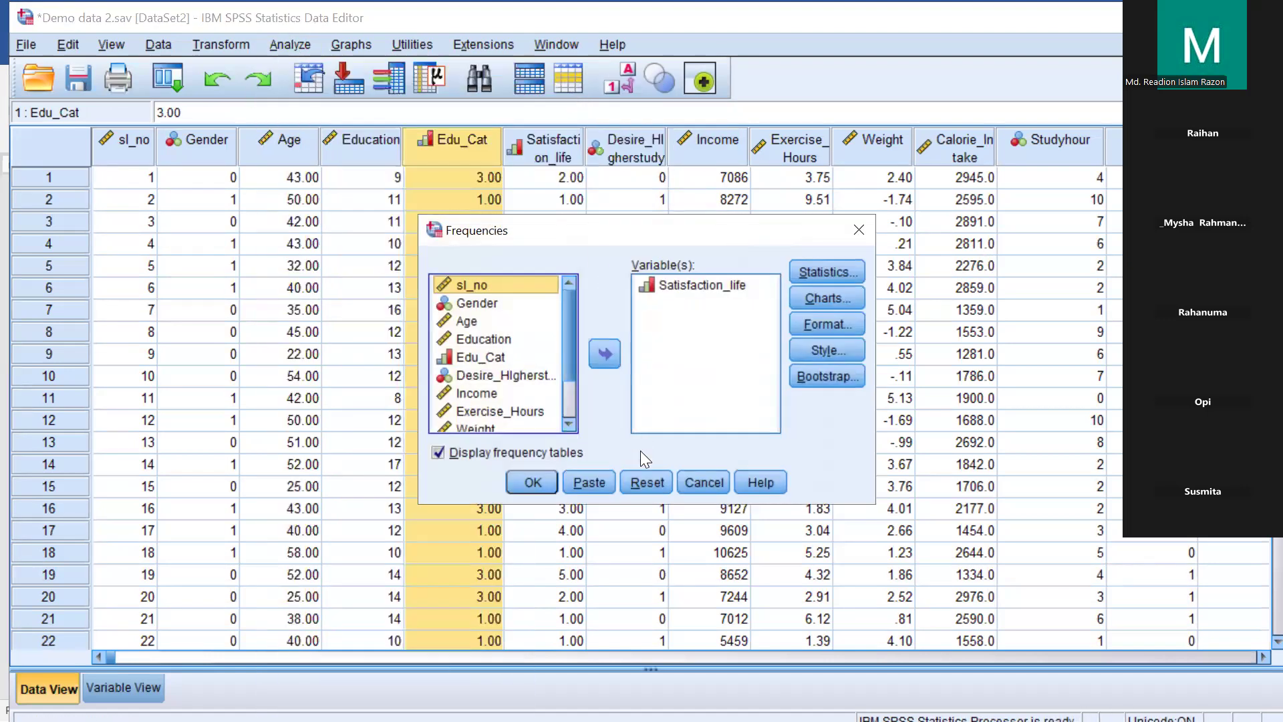
click(644, 479)
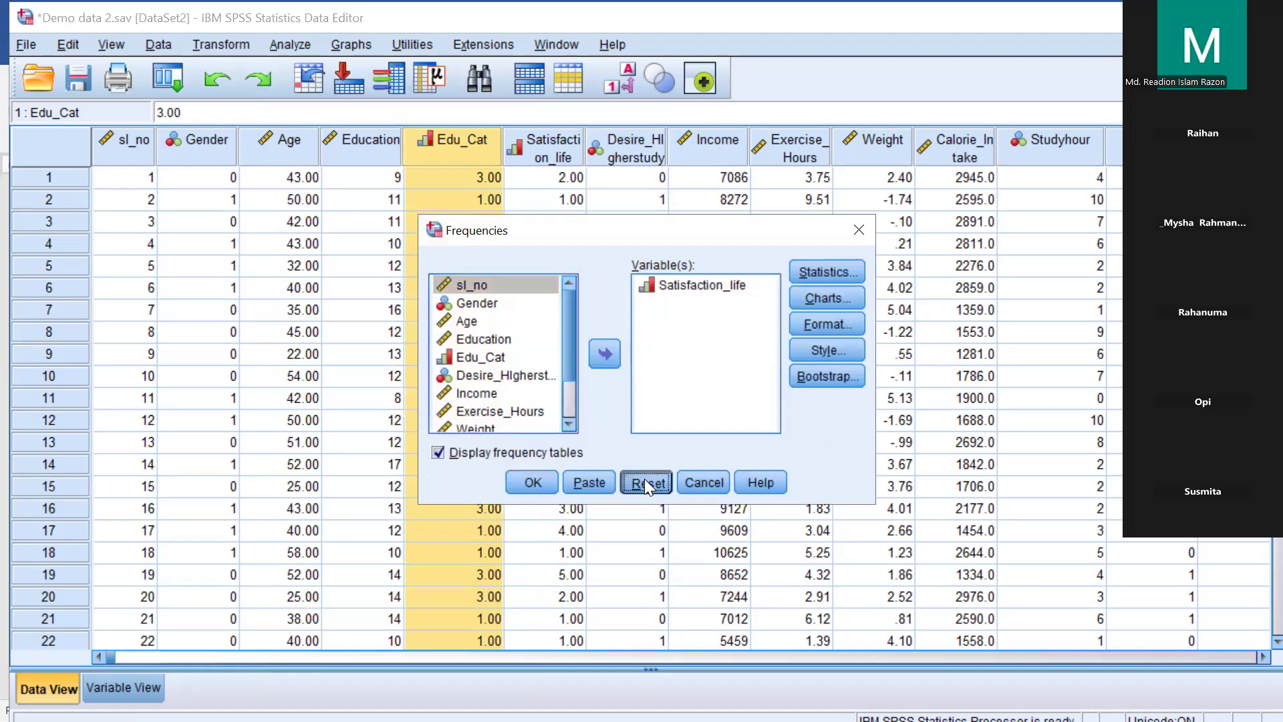
click(496, 355)
click(608, 341)
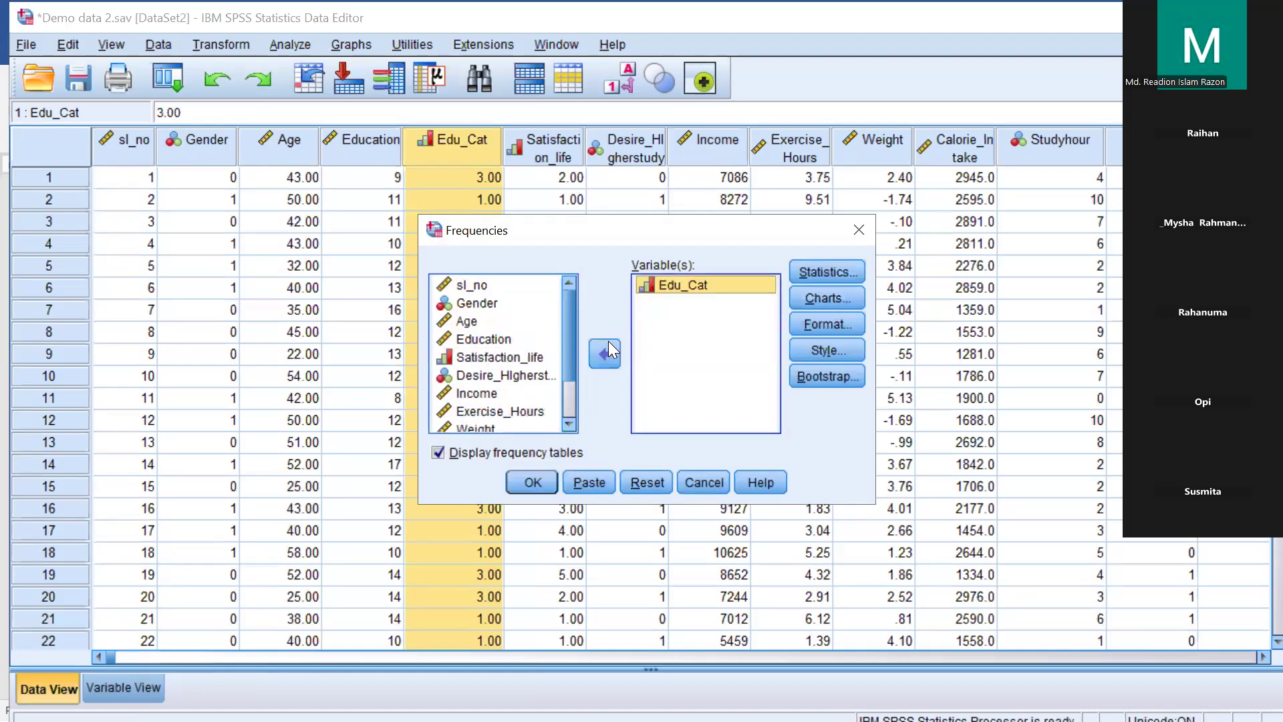
click(528, 485)
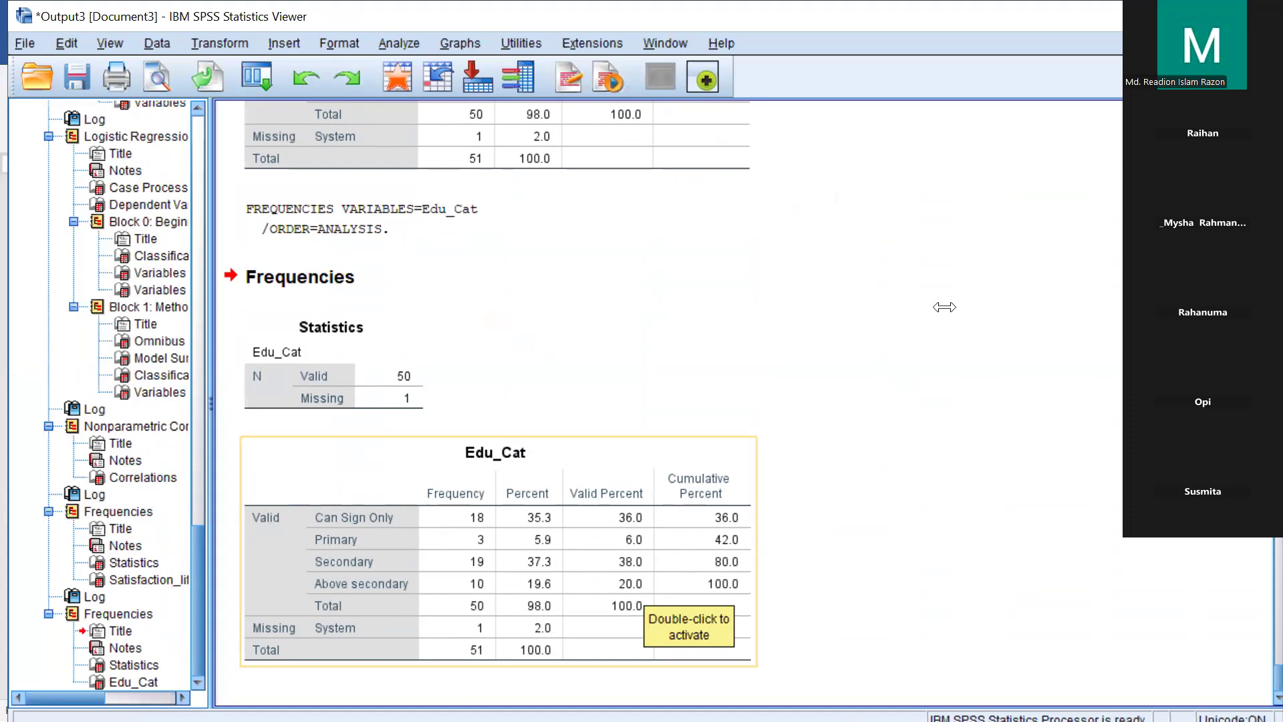
click(1174, 16)
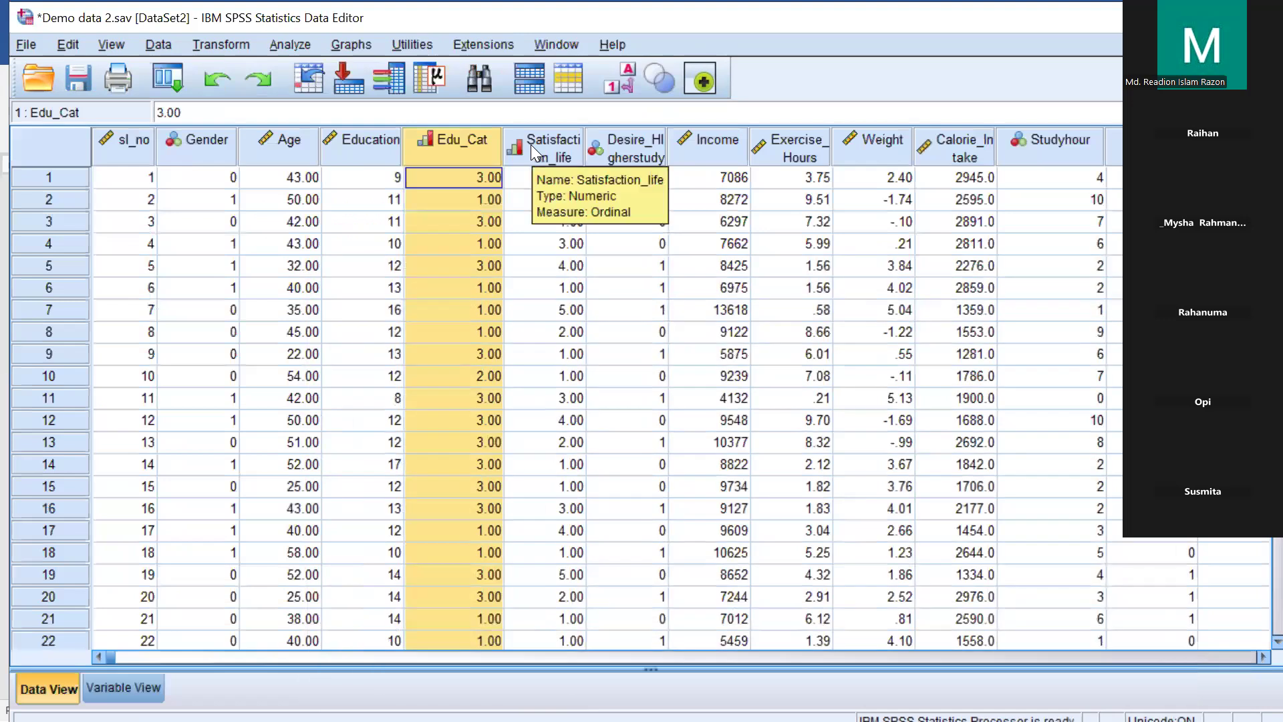
Step: Set up a Bivariate Correlation from cleared settings with Edu_Cat and Satisfaction_life as the variables
click(300, 47)
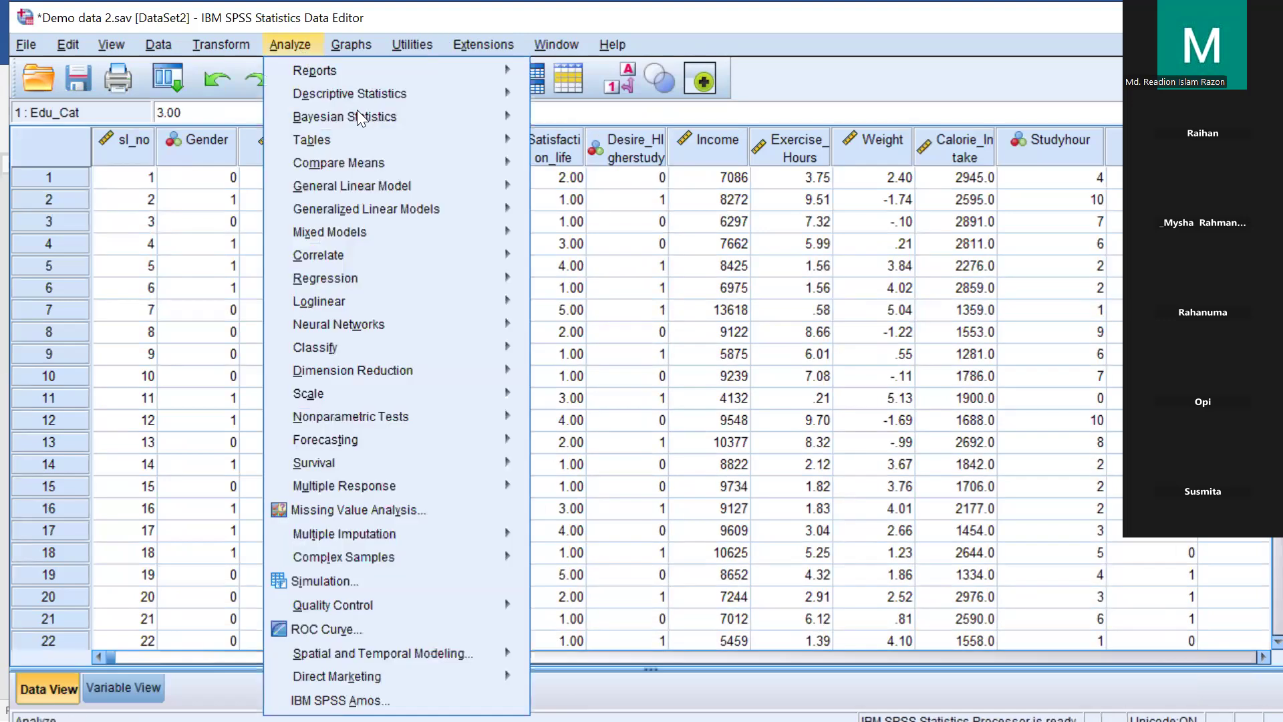
mouse_move(461, 254)
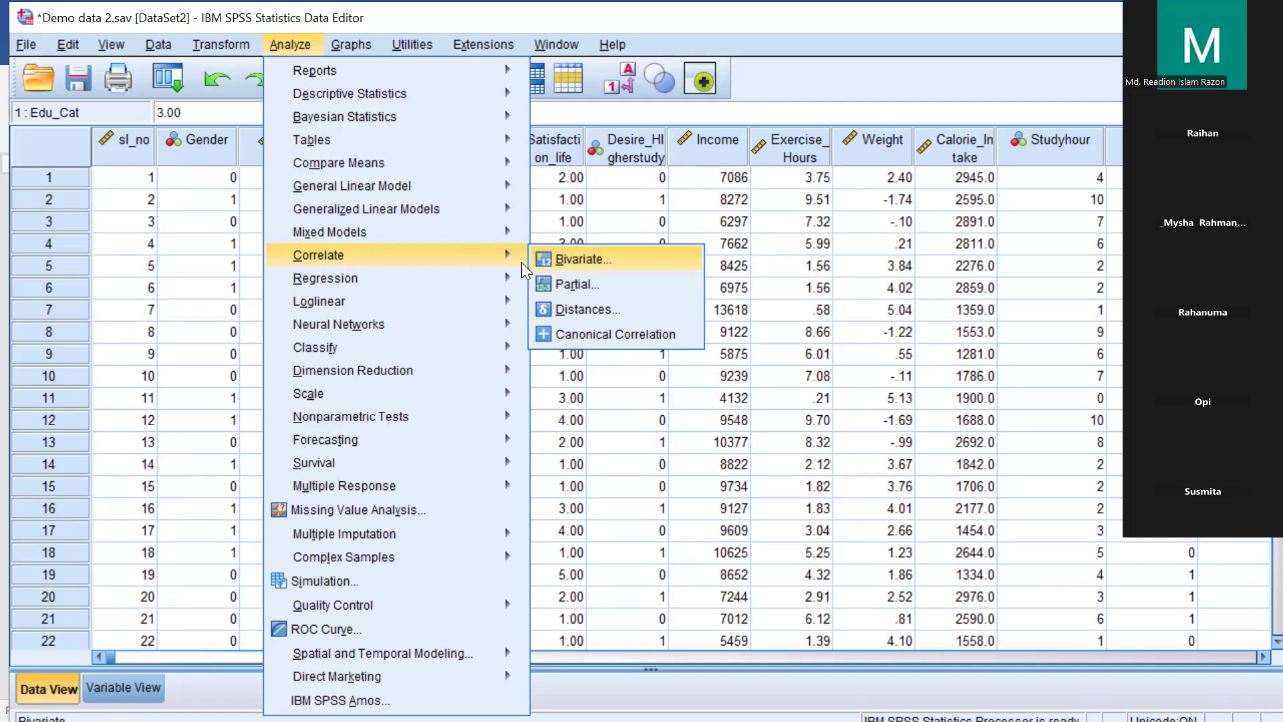
click(564, 261)
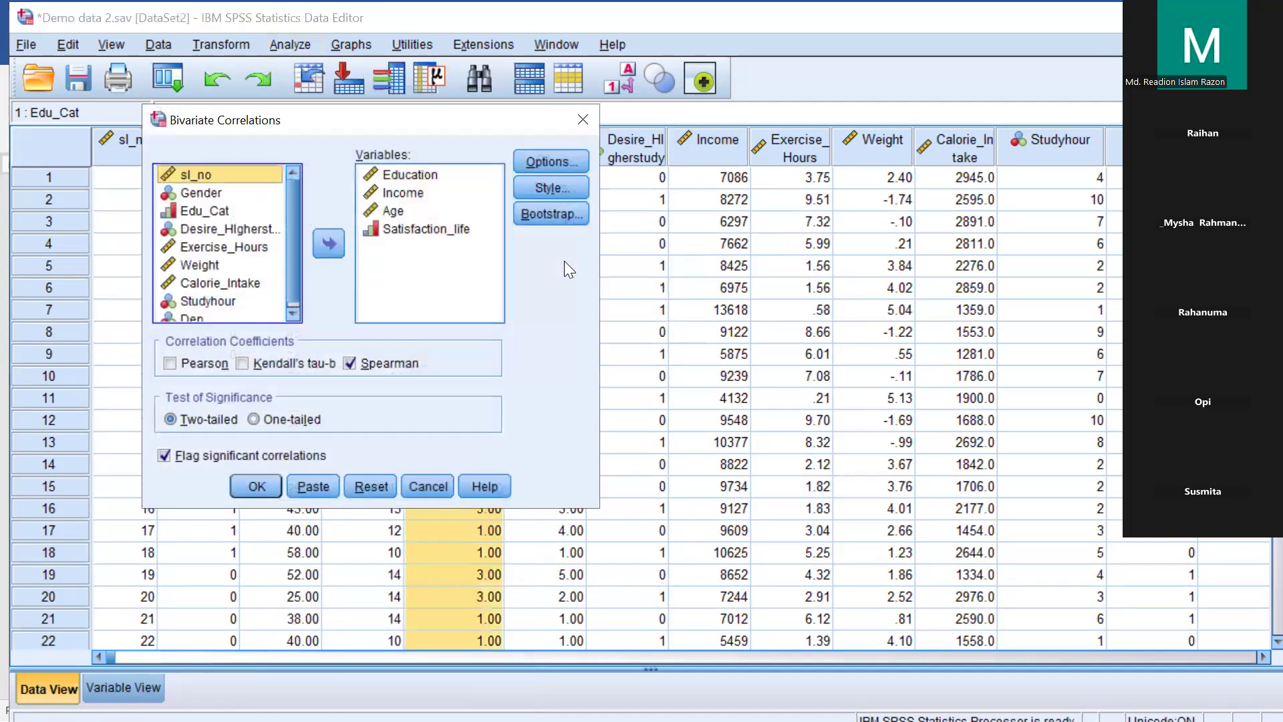
click(362, 488)
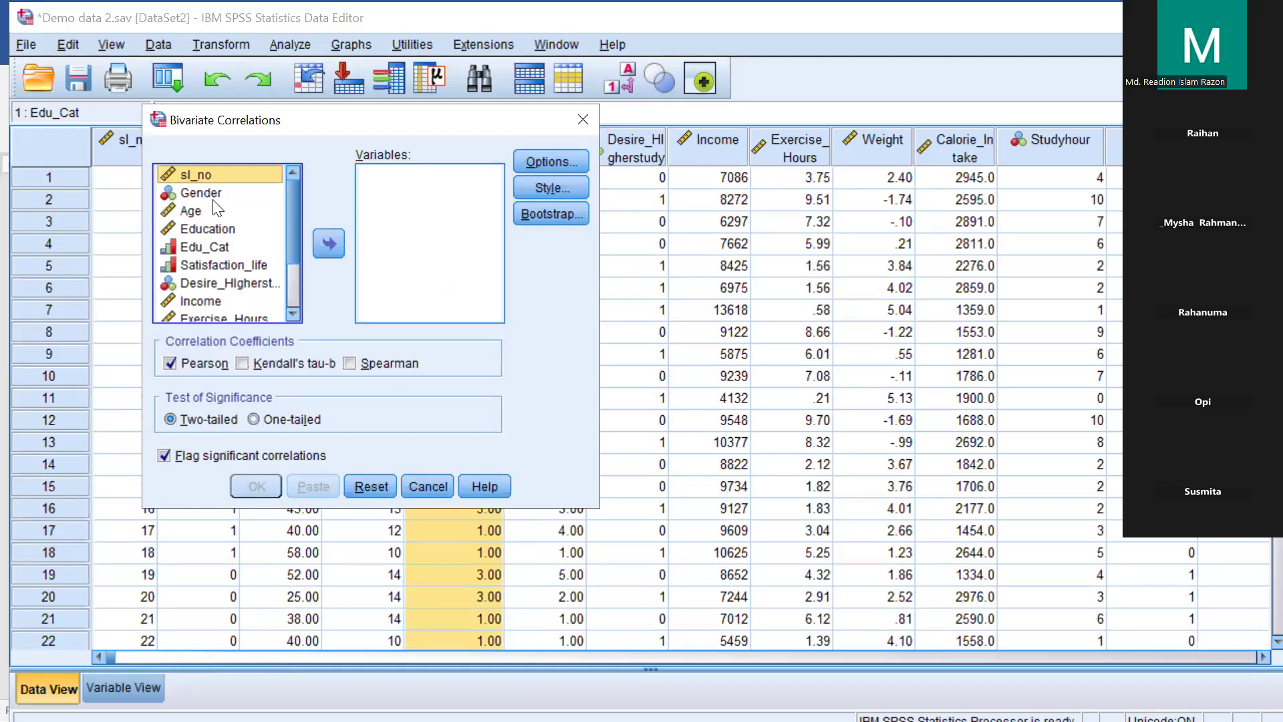
click(199, 249)
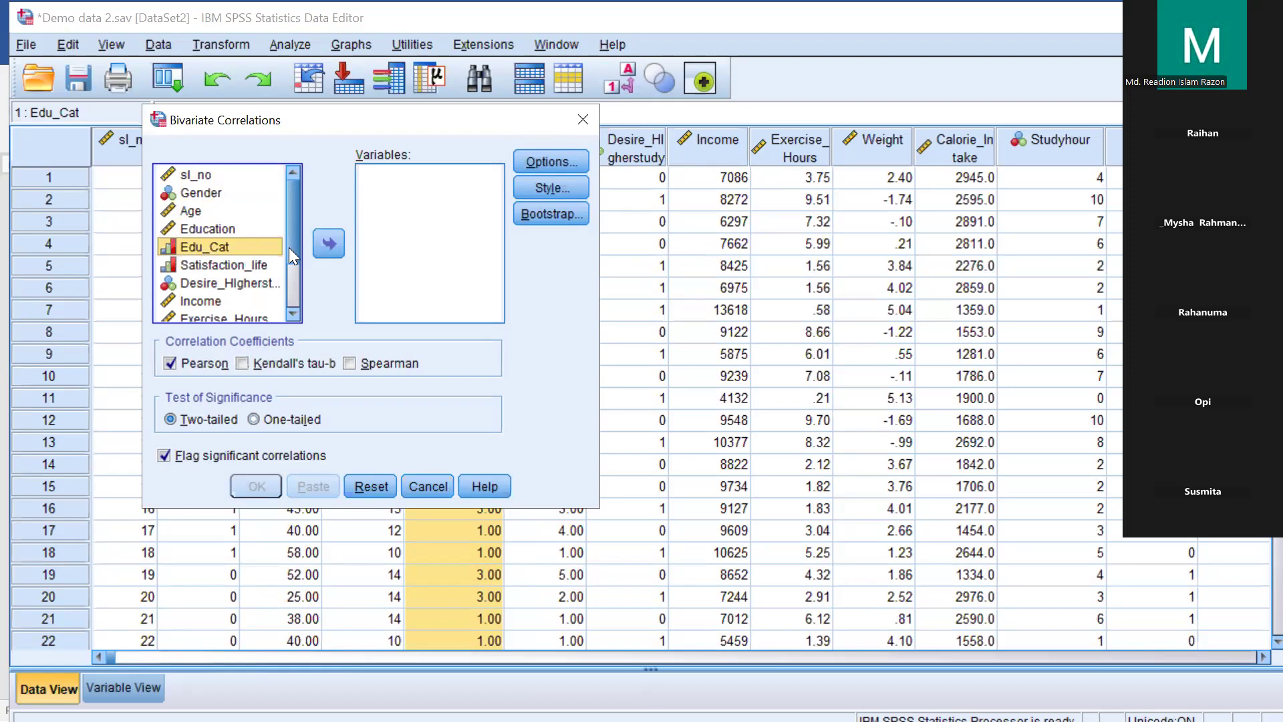
click(328, 247)
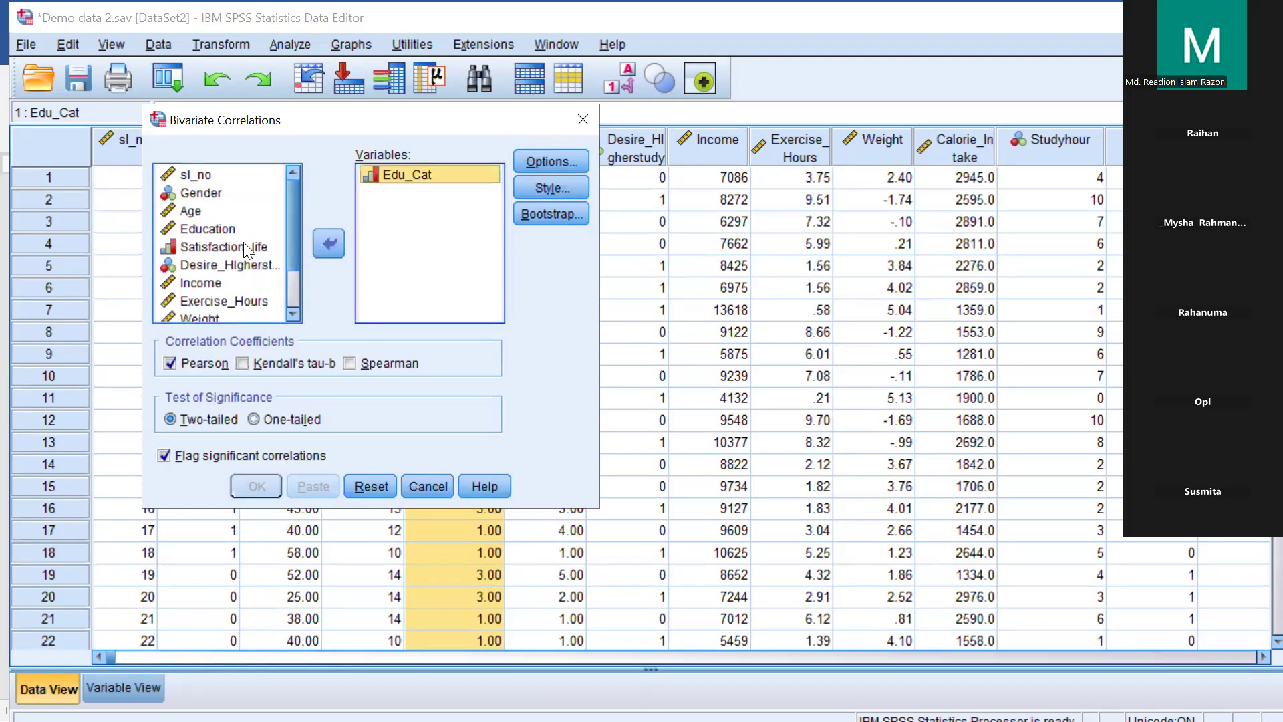
click(244, 247)
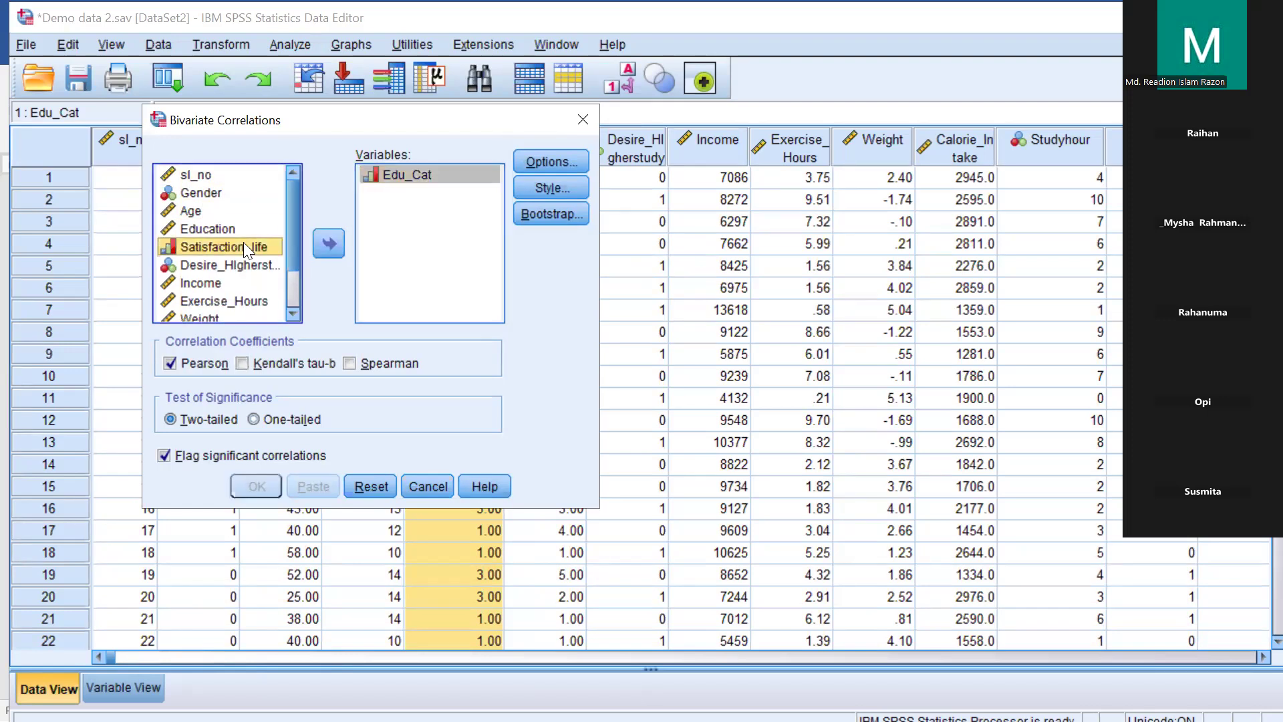
click(328, 247)
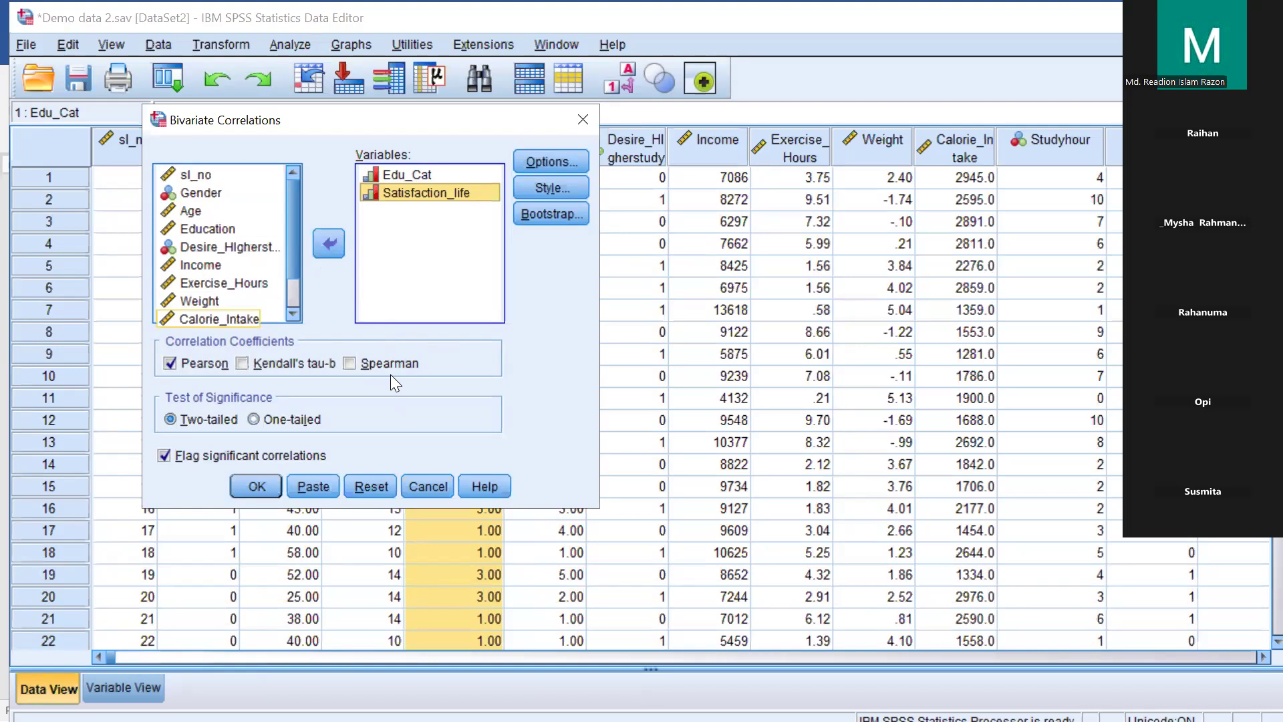
Step: Replace the Pearson coefficient with Spearman, run the two-tailed correlation and check its significance in the output table
click(171, 362)
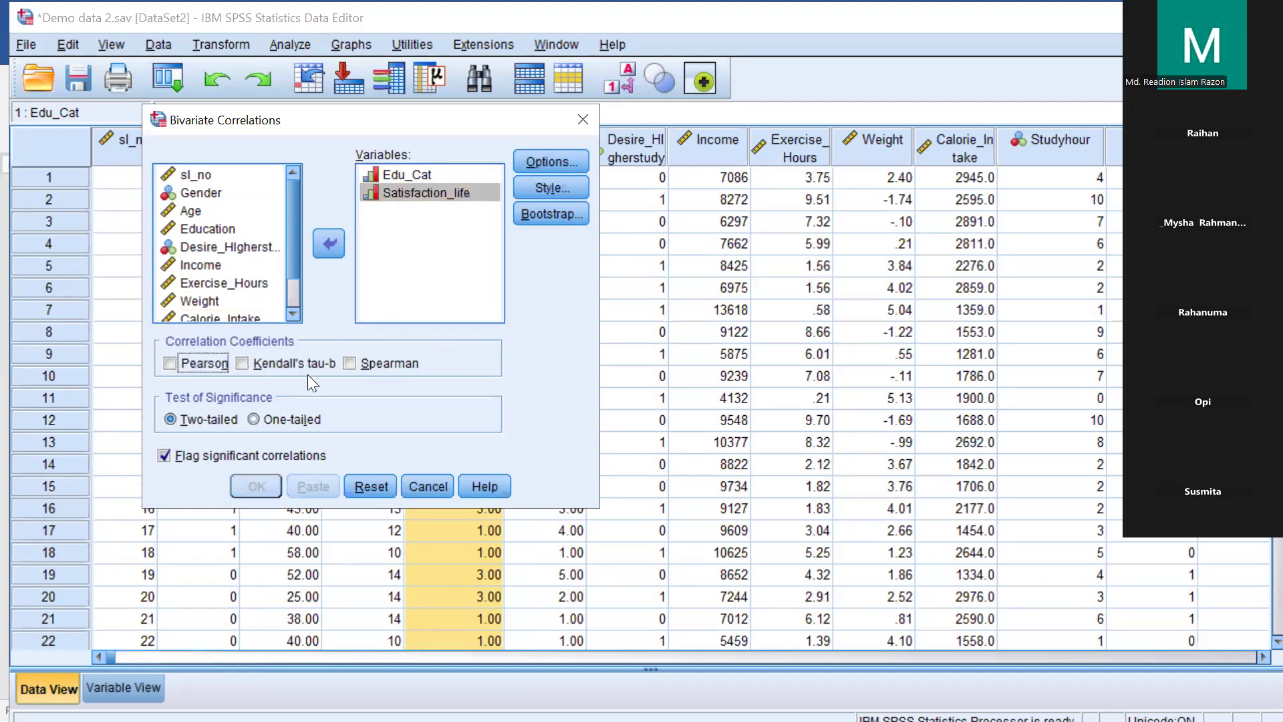
click(349, 364)
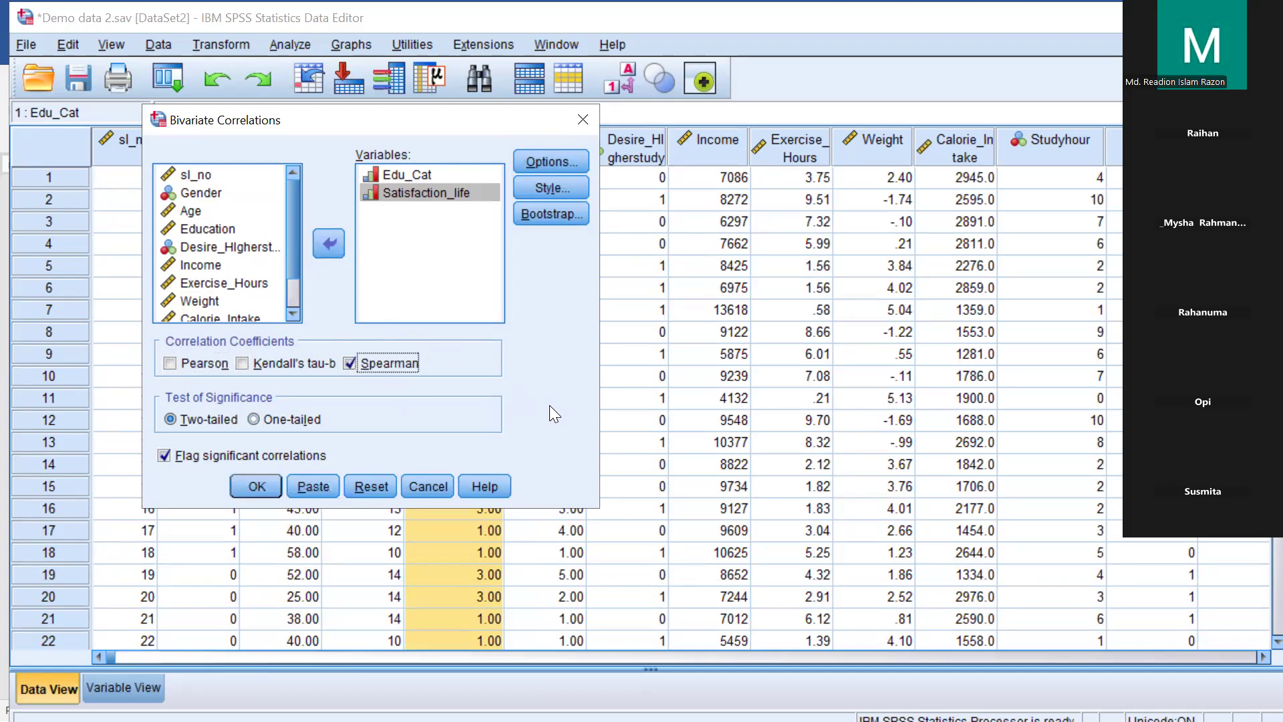
click(253, 484)
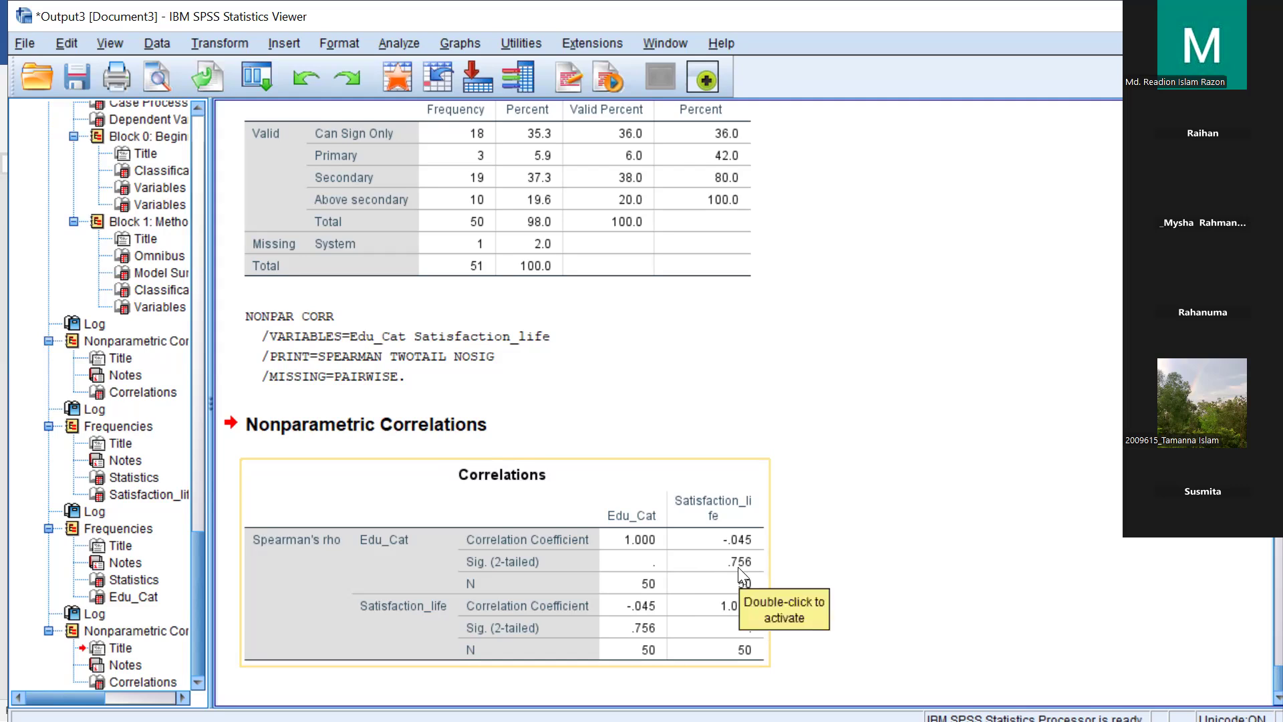
click(814, 536)
click(736, 560)
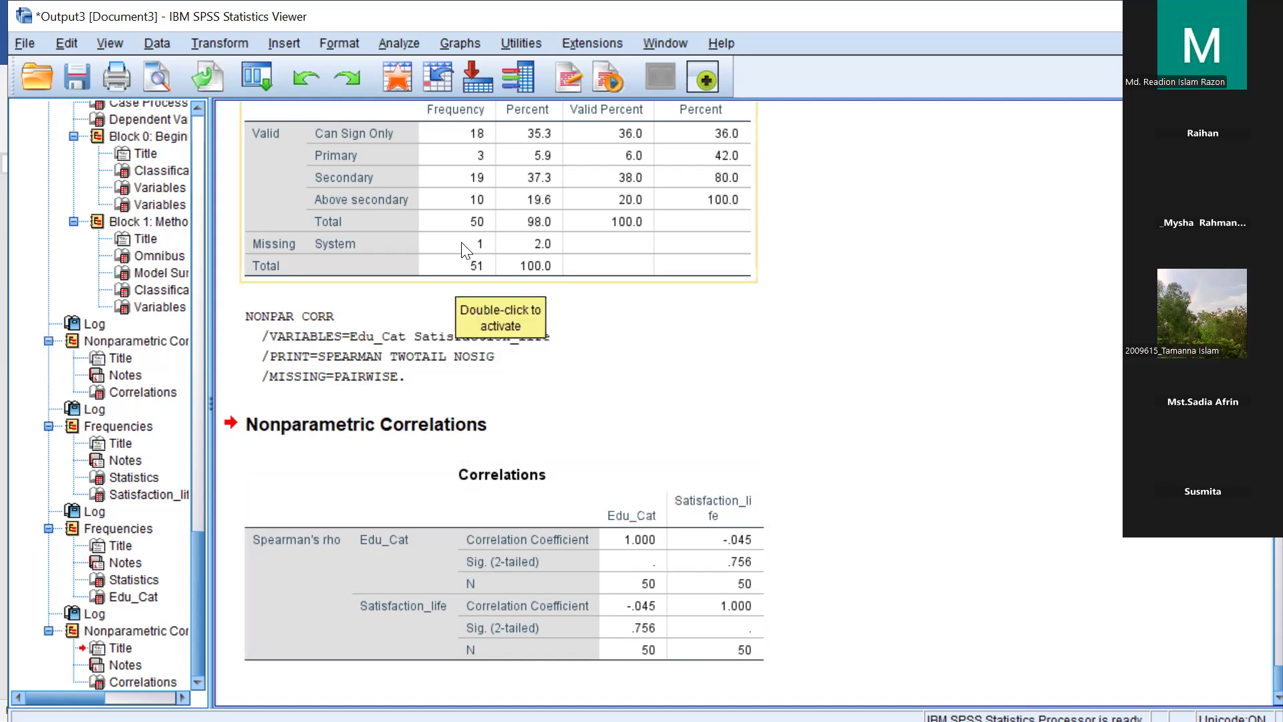
Step: Add Age and Income to the Edu_Cat and Satisfaction_life bivariate correlation, run it with Spearman two-tailed, and review the output table
click(402, 41)
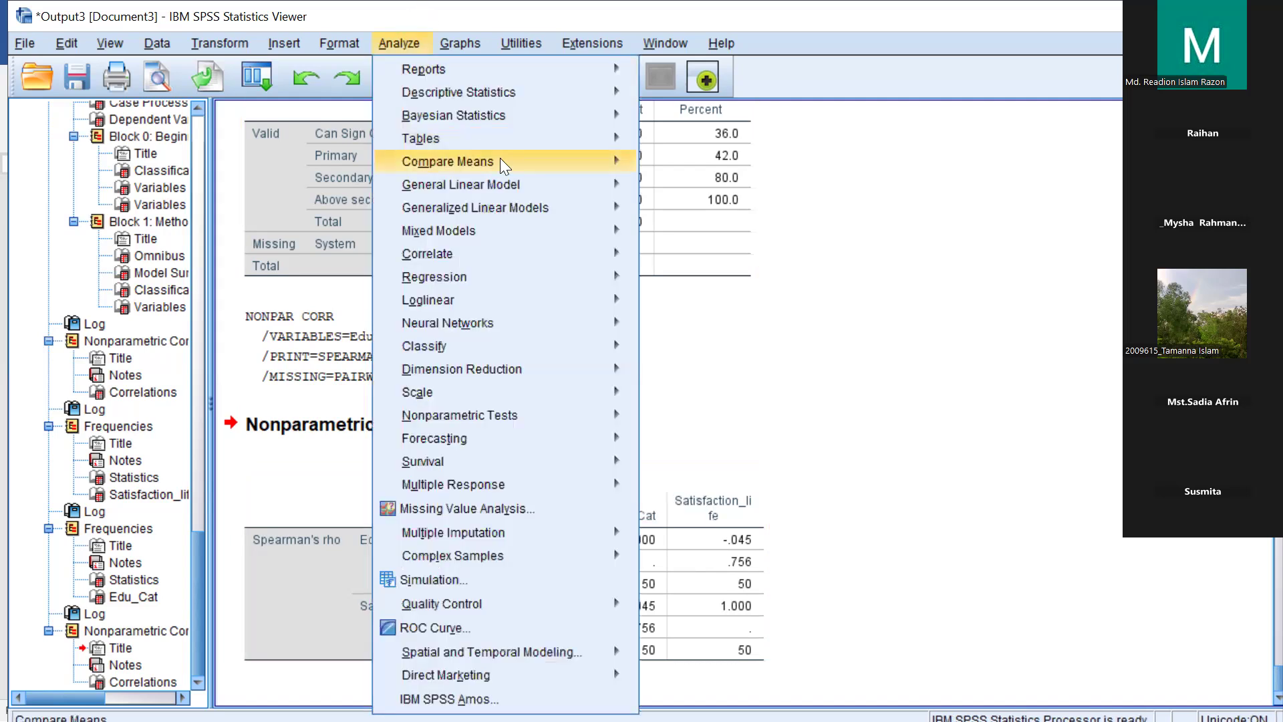
mouse_move(554, 92)
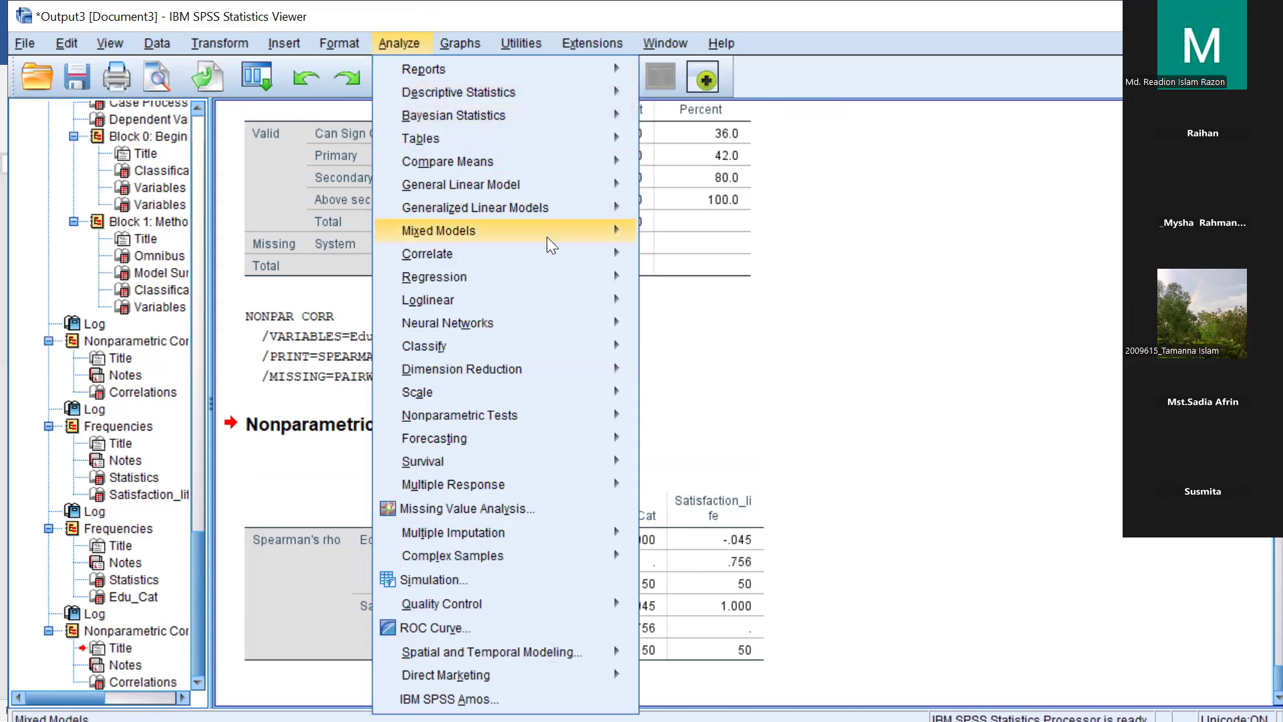
mouse_move(577, 249)
click(659, 258)
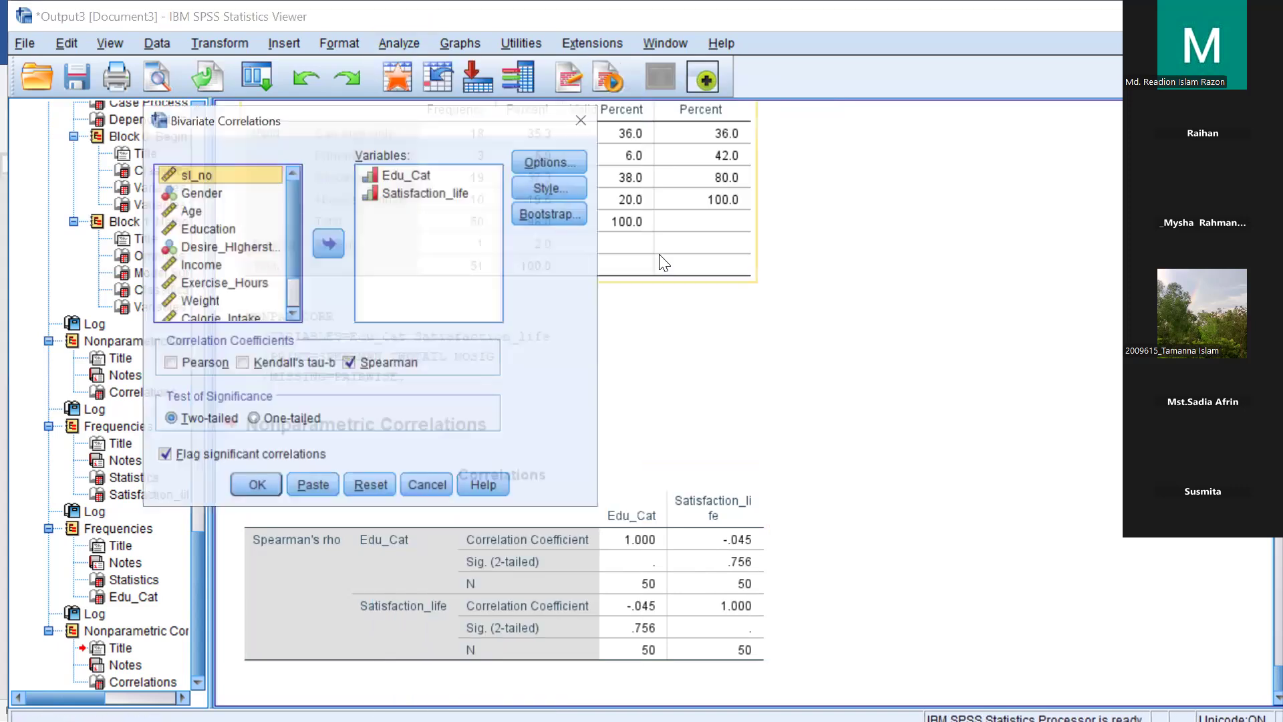
double_click(183, 212)
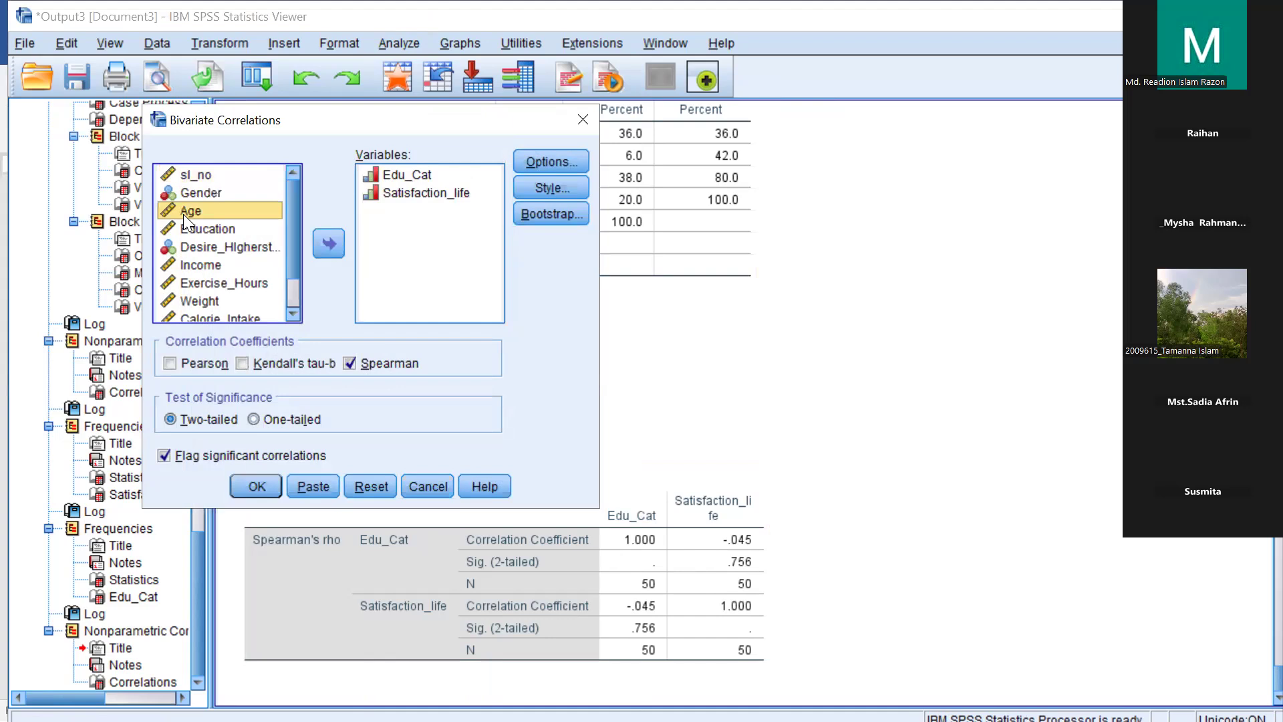
double_click(199, 247)
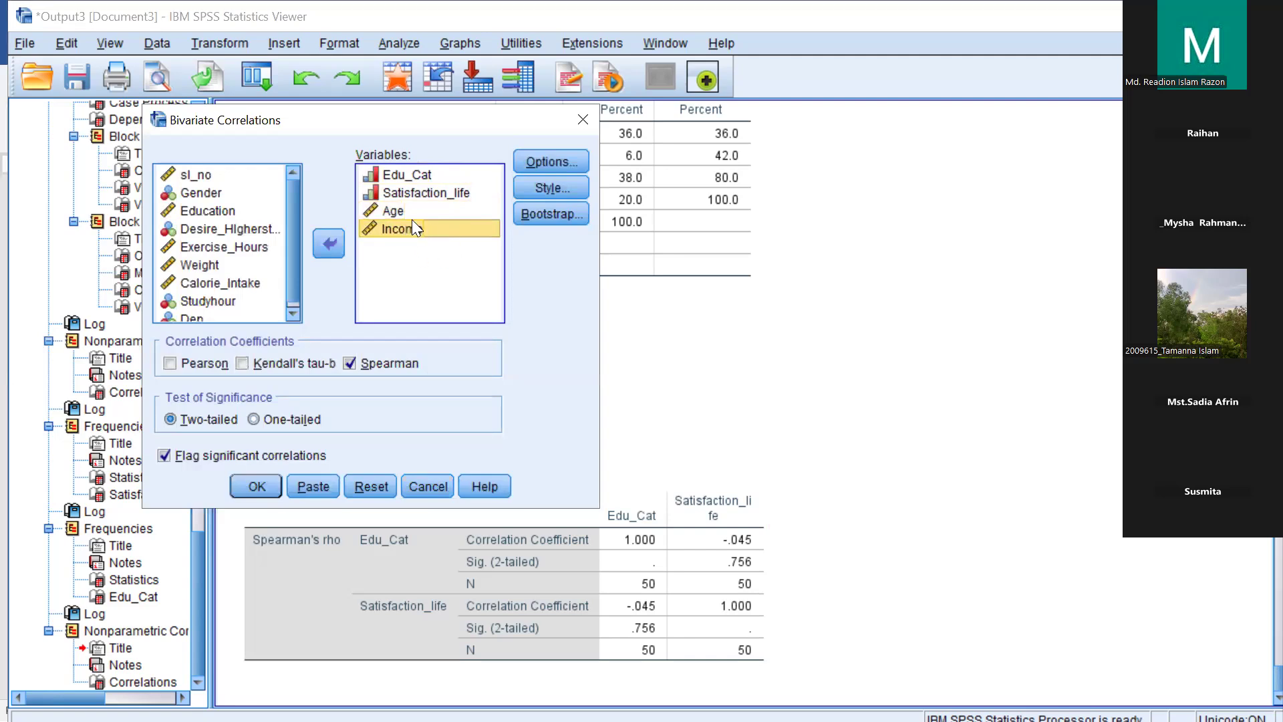
click(246, 483)
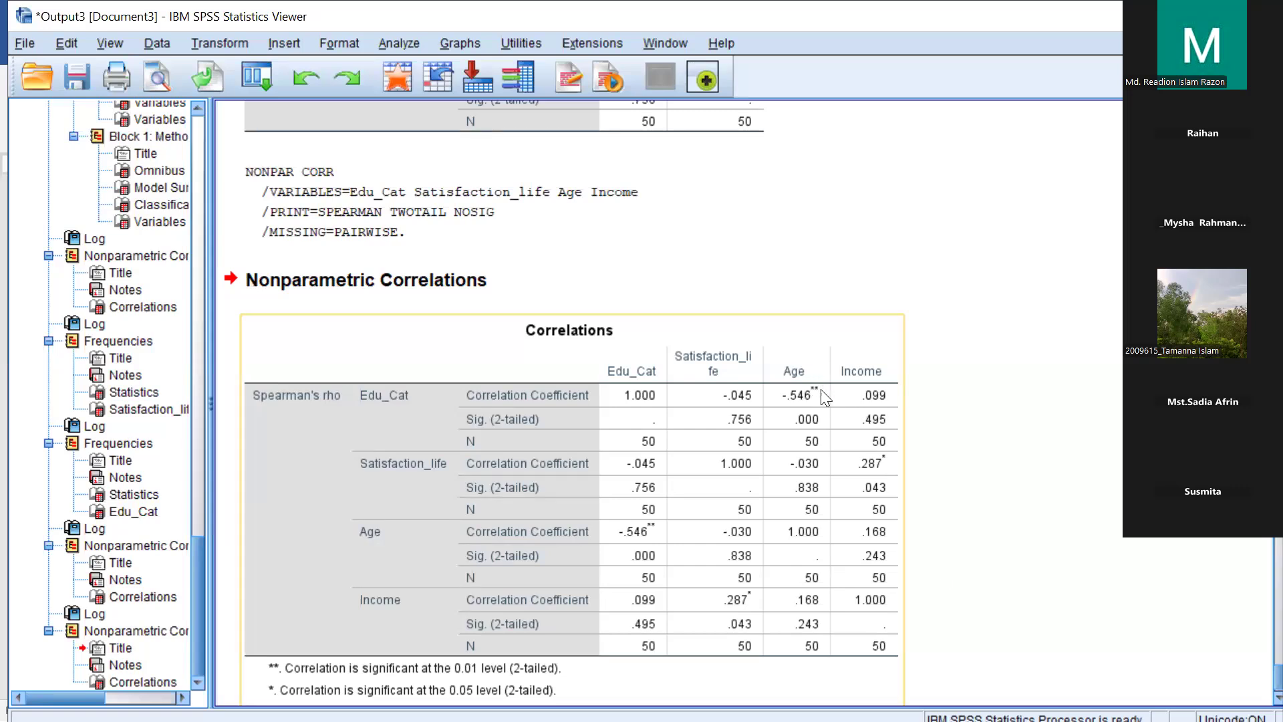
scroll(422, 616, down, 1)
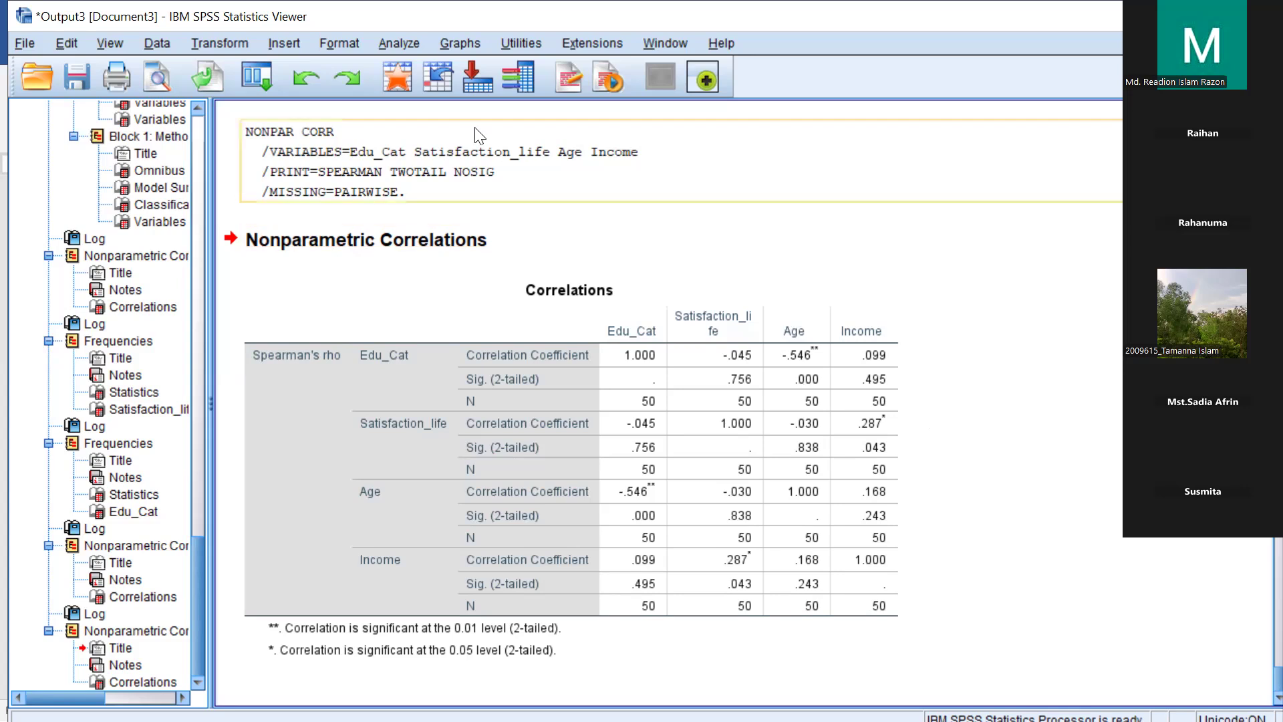
Step: Reset the Bivariate Correlation settings and add Exercise_Hours as the first variable
click(410, 44)
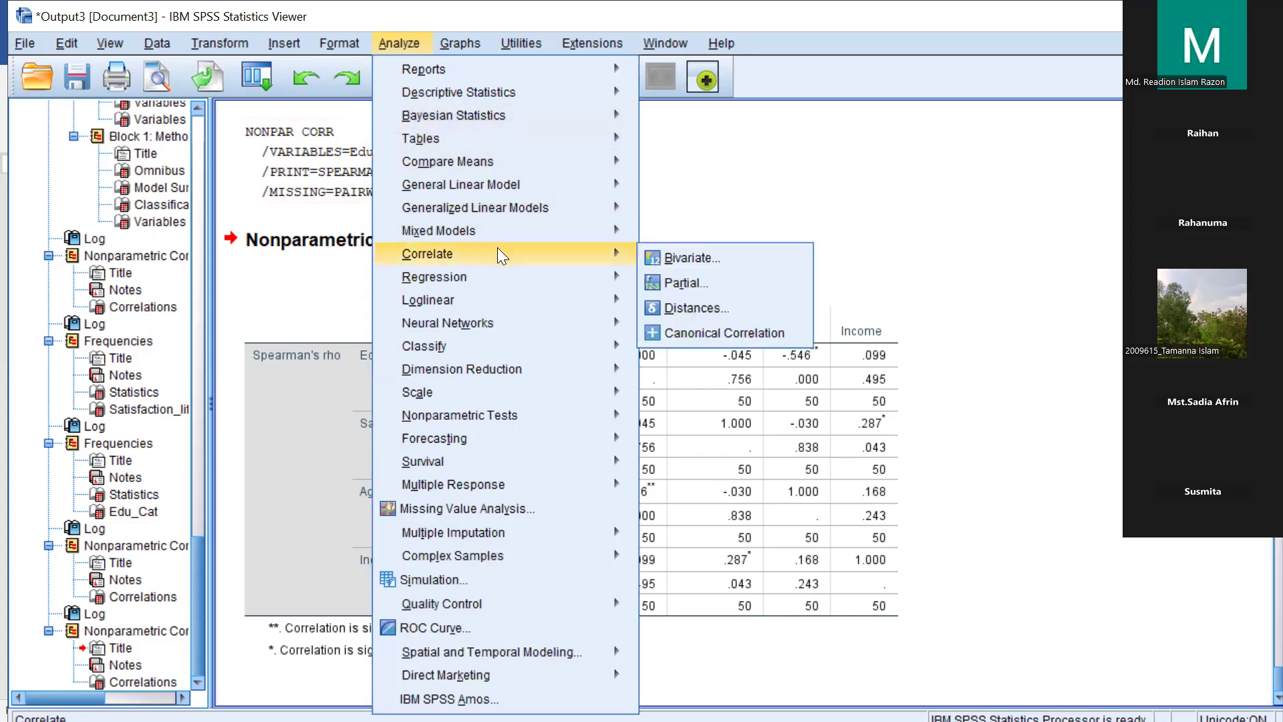
mouse_move(587, 252)
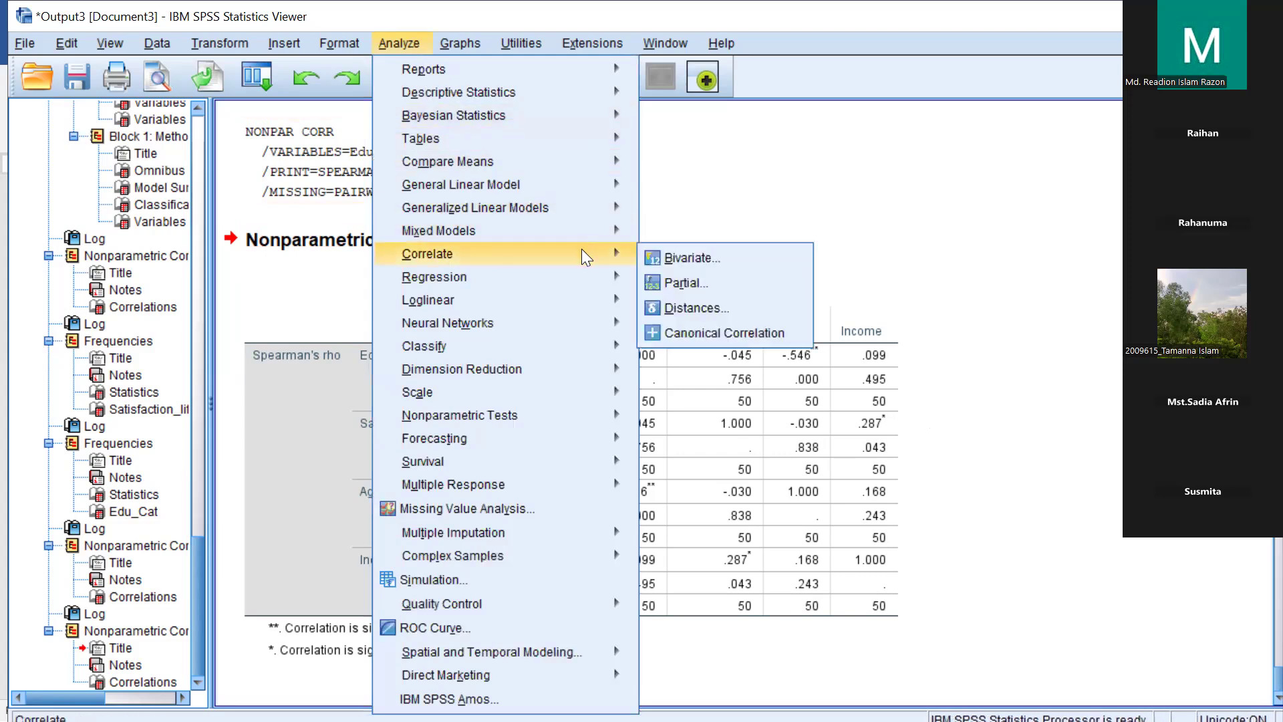
click(674, 253)
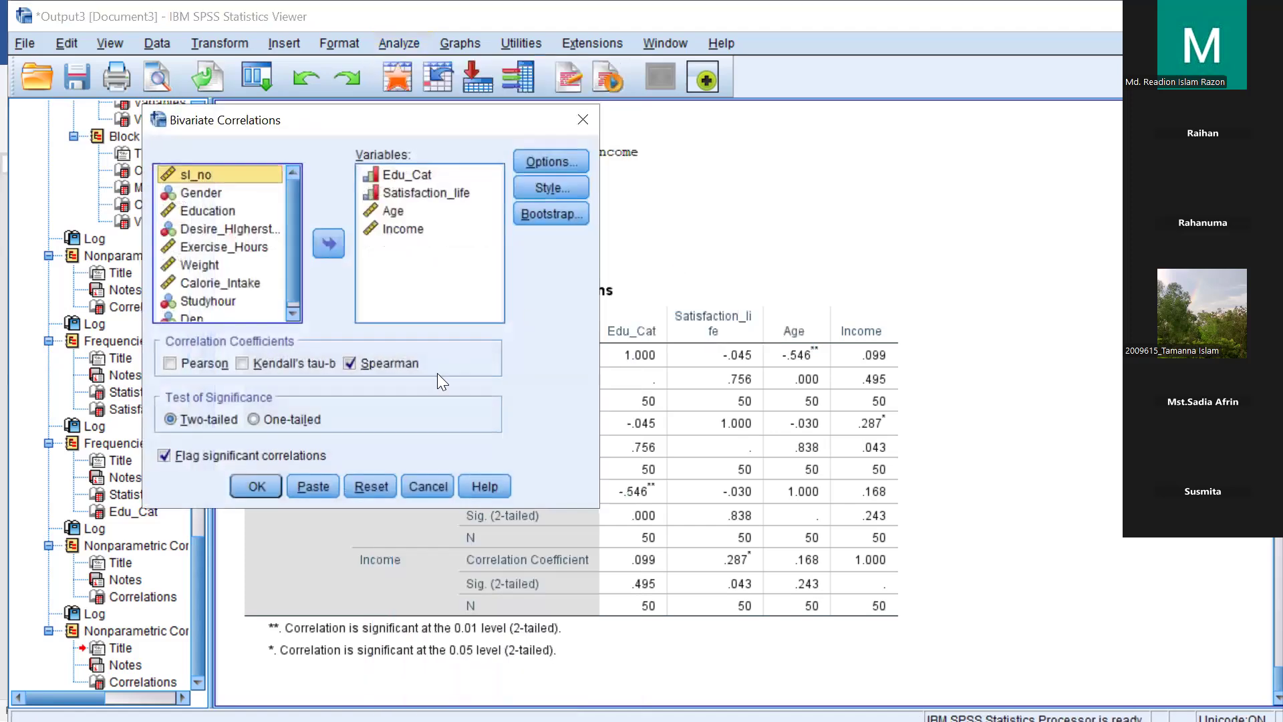
click(372, 486)
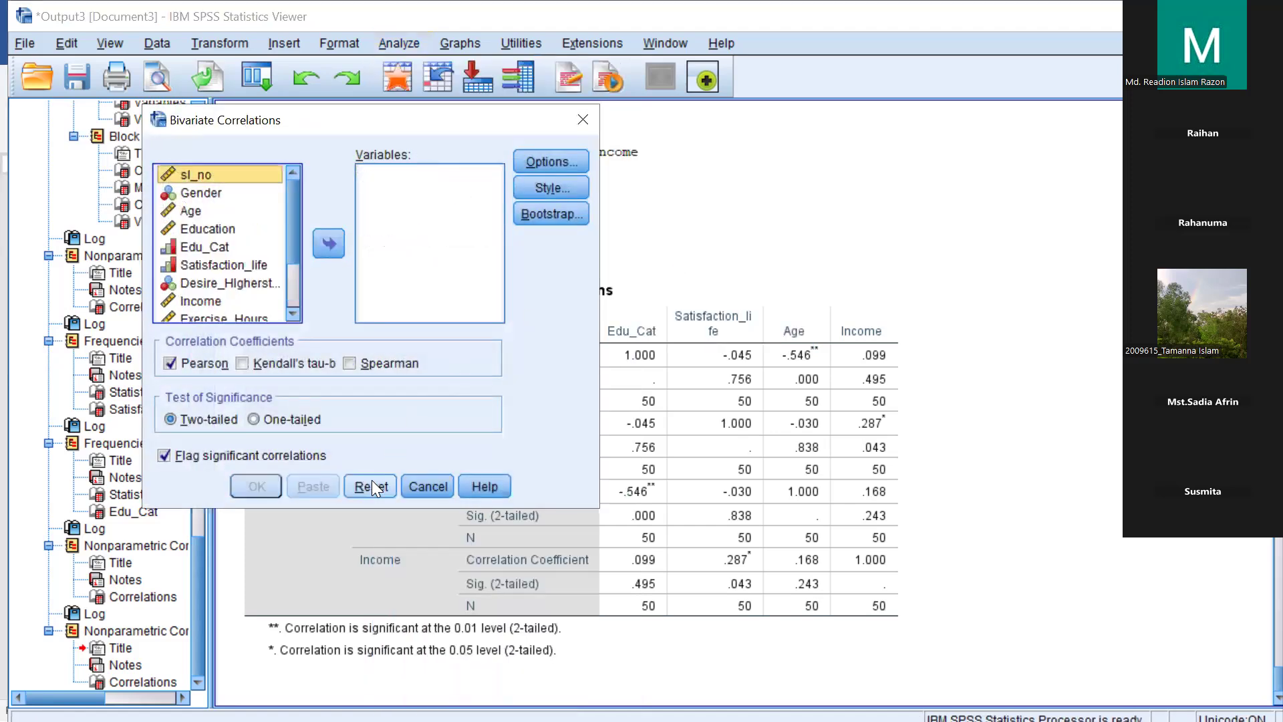
drag(295, 217, 289, 260)
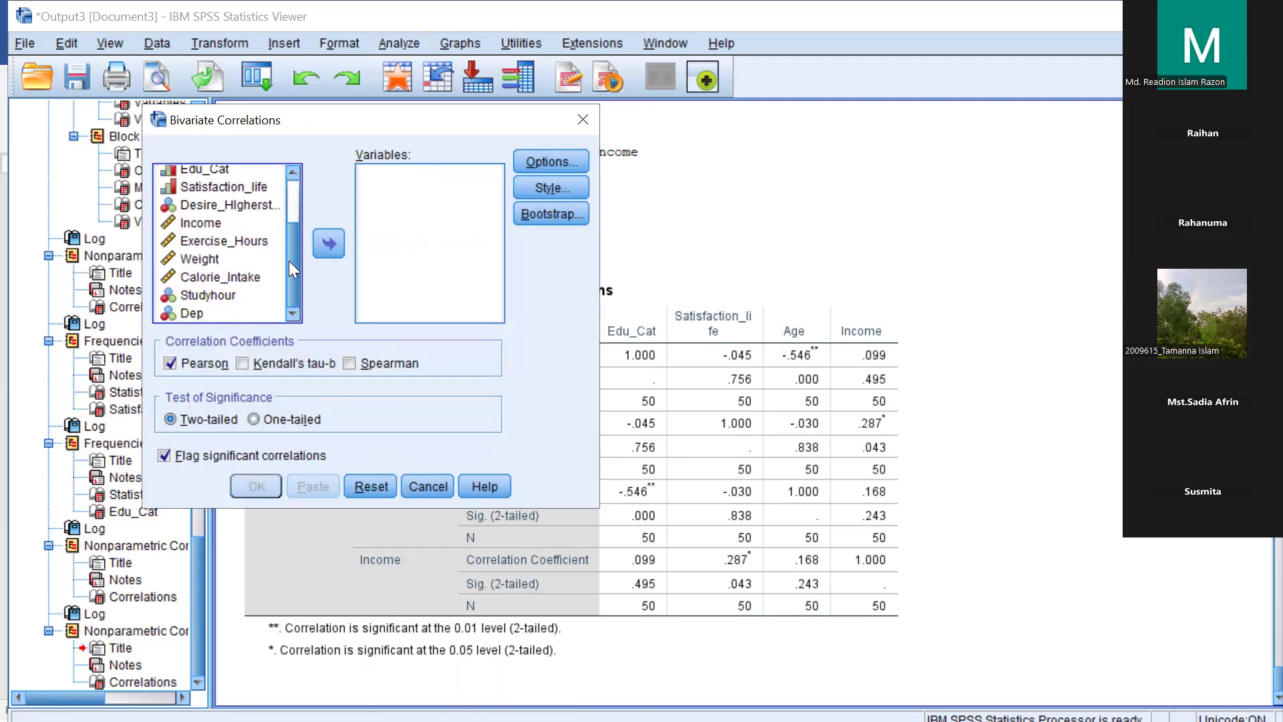
click(240, 203)
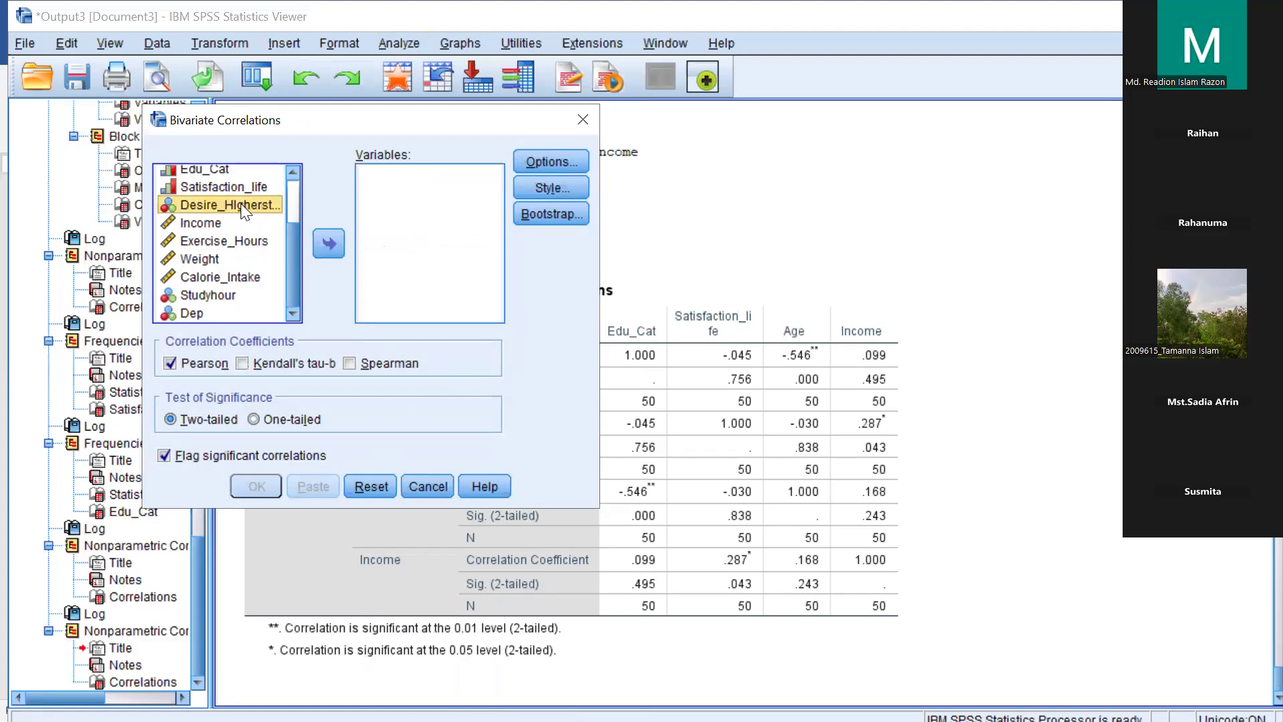
click(245, 240)
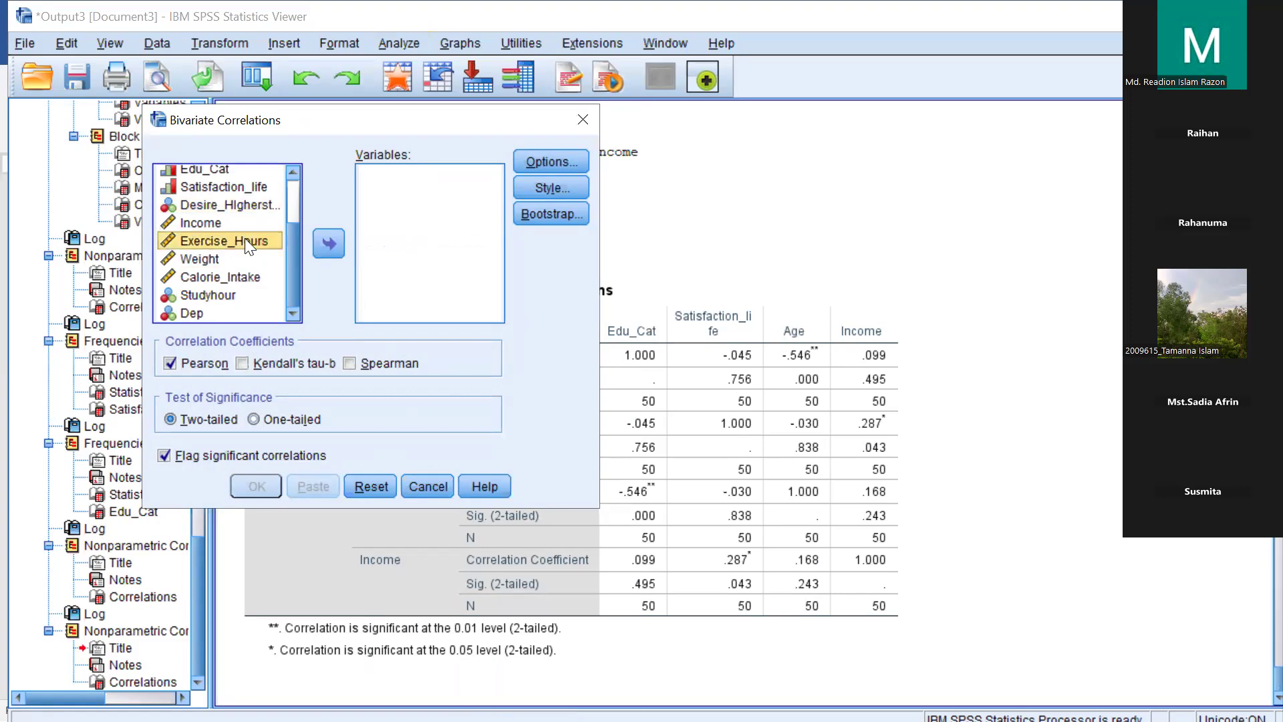
click(330, 238)
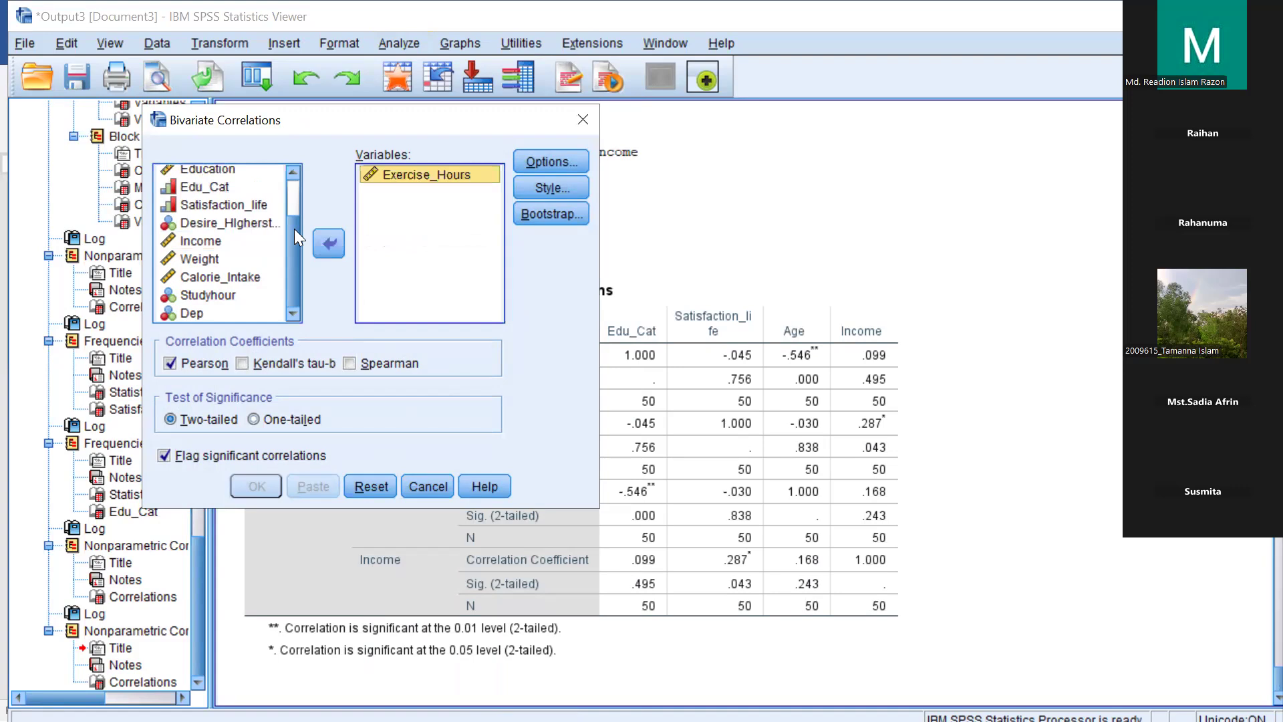
Step: Add Desire_HIgherstudy, Weight and Calorie_Intake to the variables and run the two-tailed Pearson correlation
drag(253, 234, 403, 233)
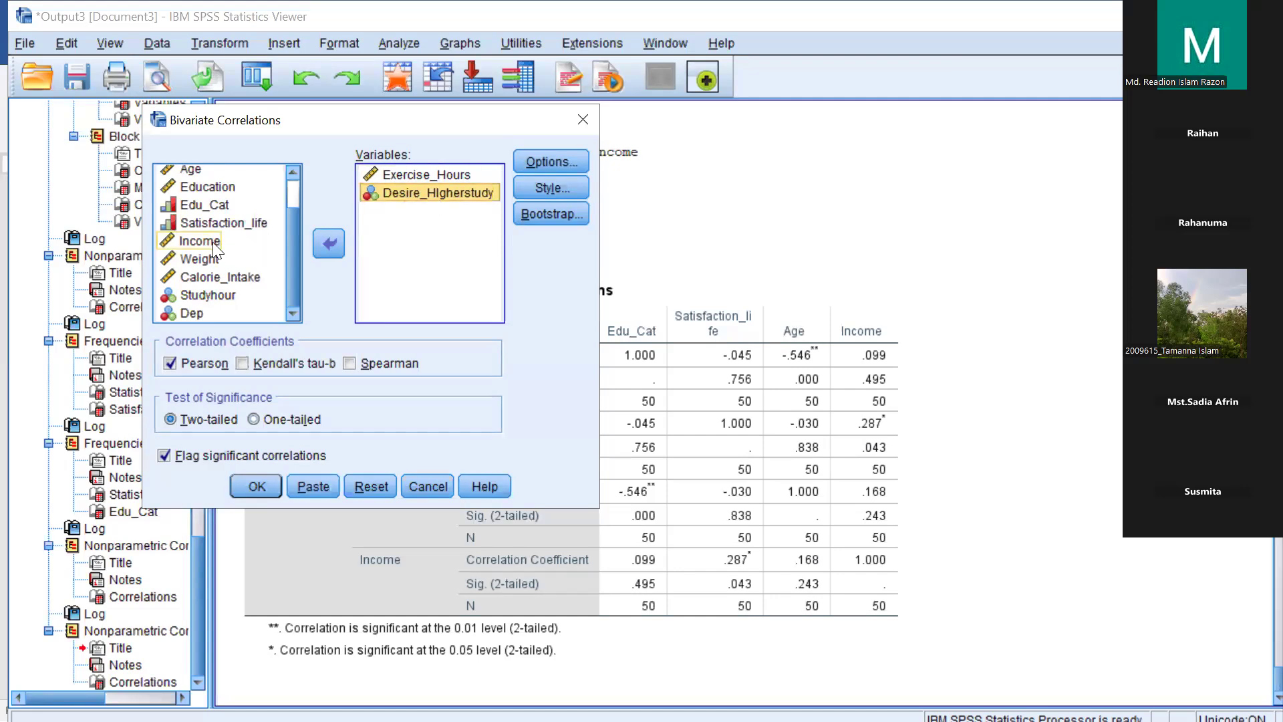
drag(205, 259, 386, 261)
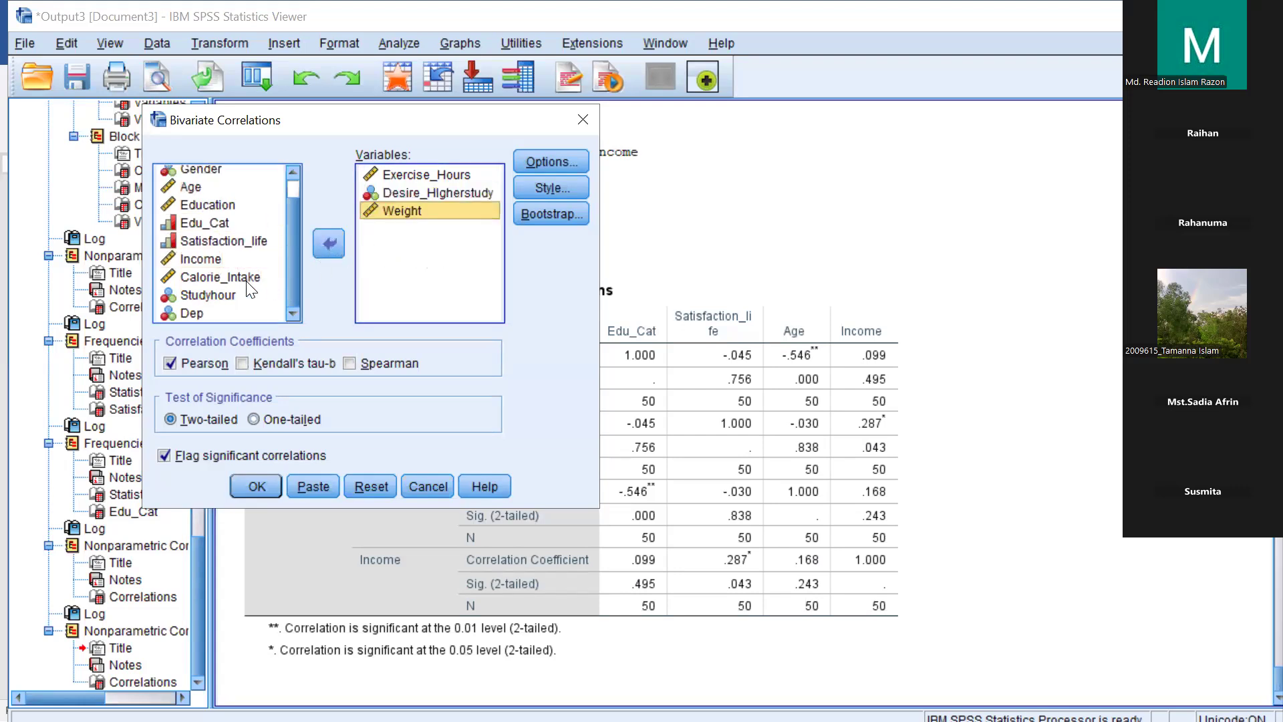
drag(239, 277, 385, 249)
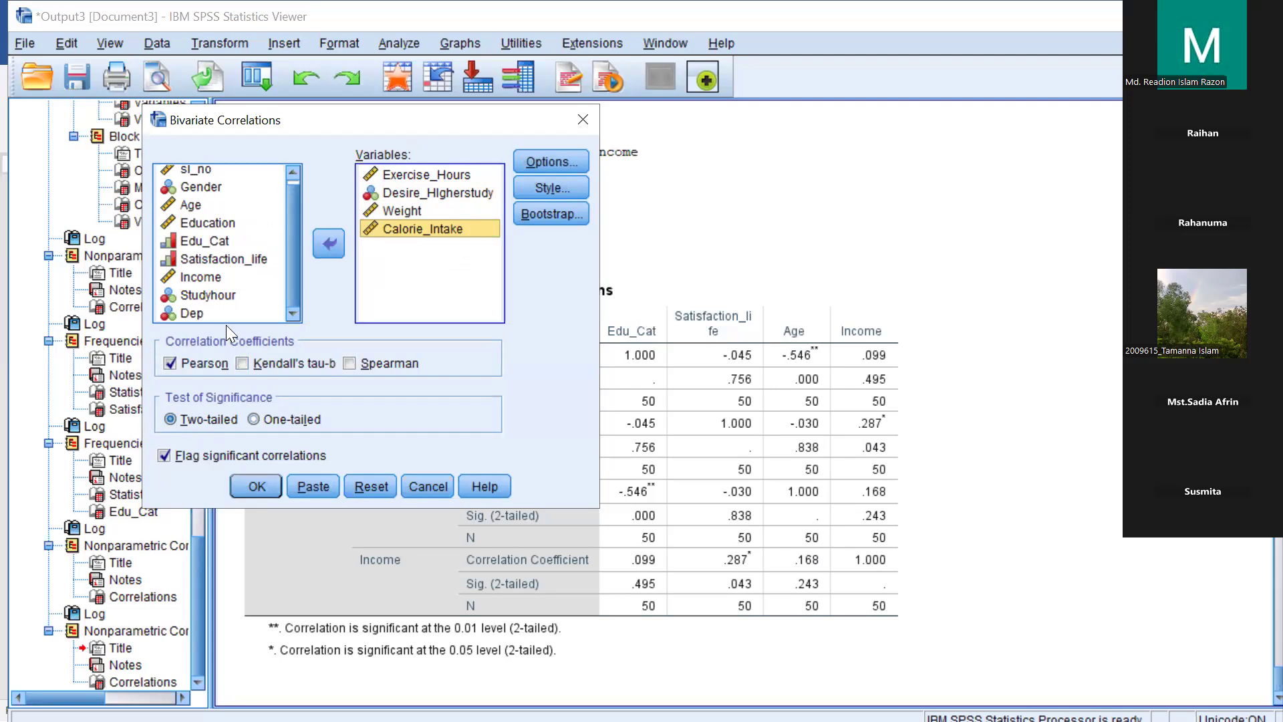
click(350, 361)
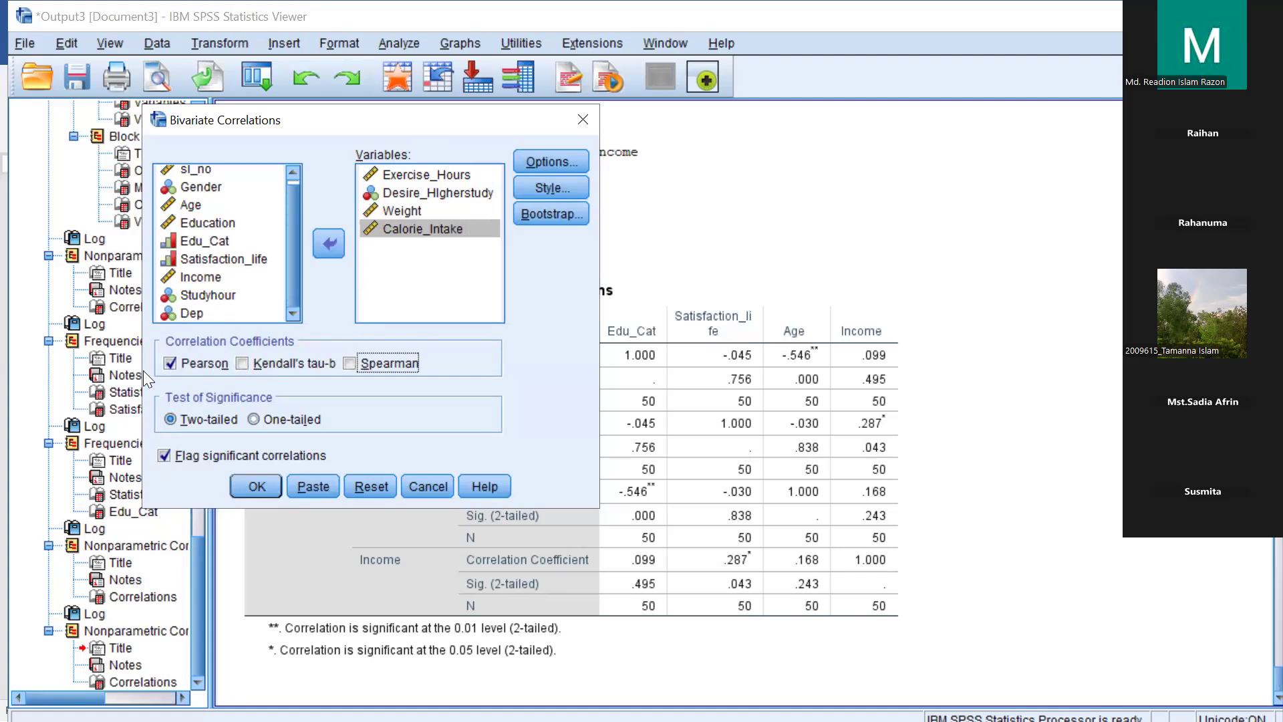
click(249, 492)
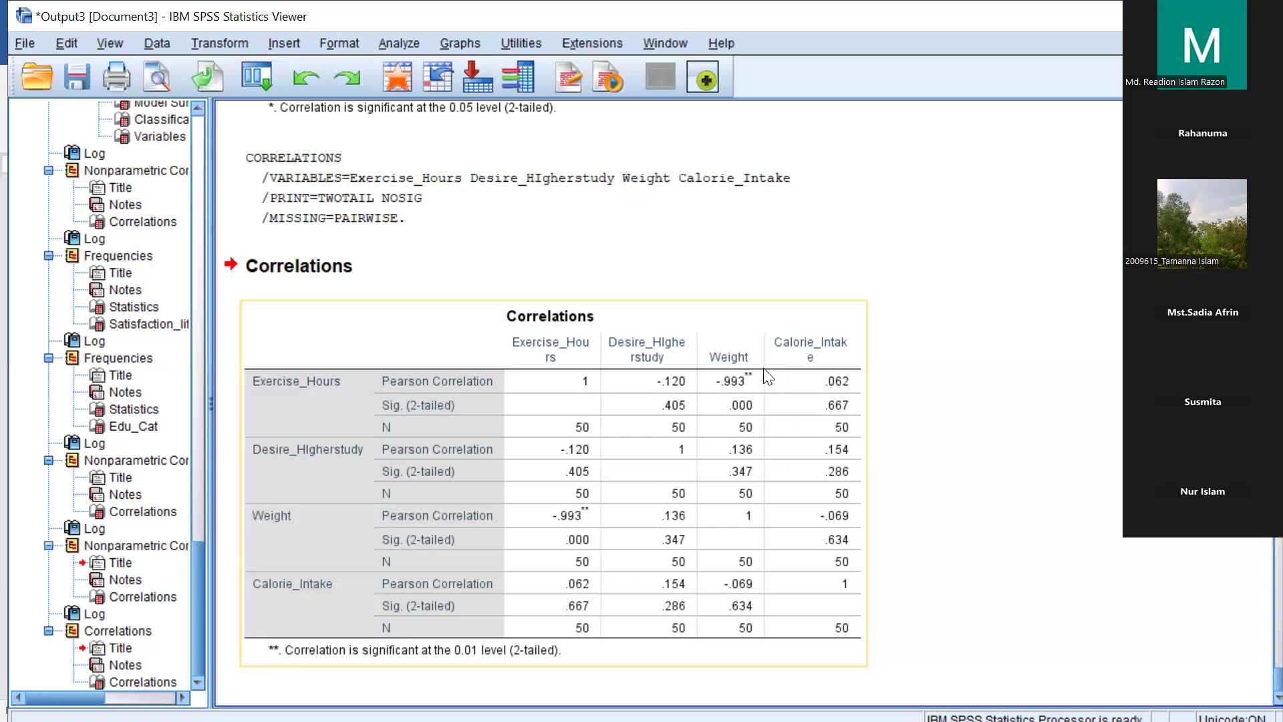
click(924, 433)
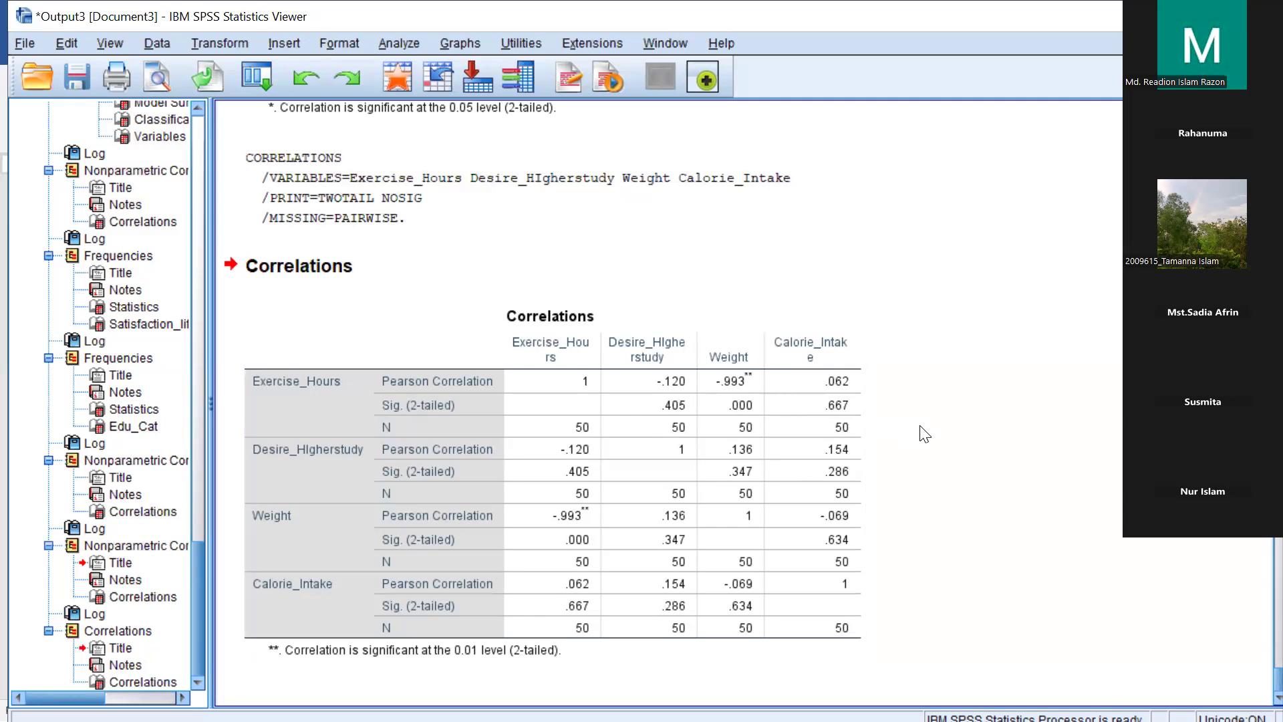
click(634, 315)
click(393, 36)
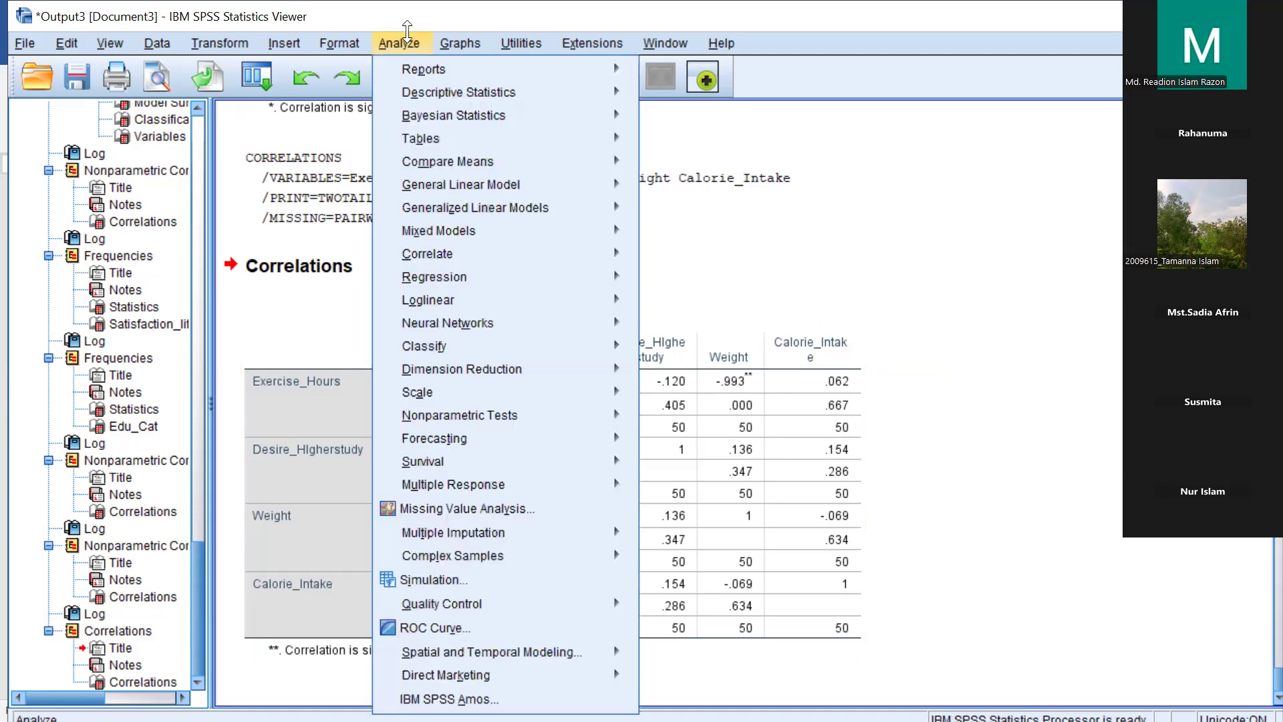
mouse_move(477, 253)
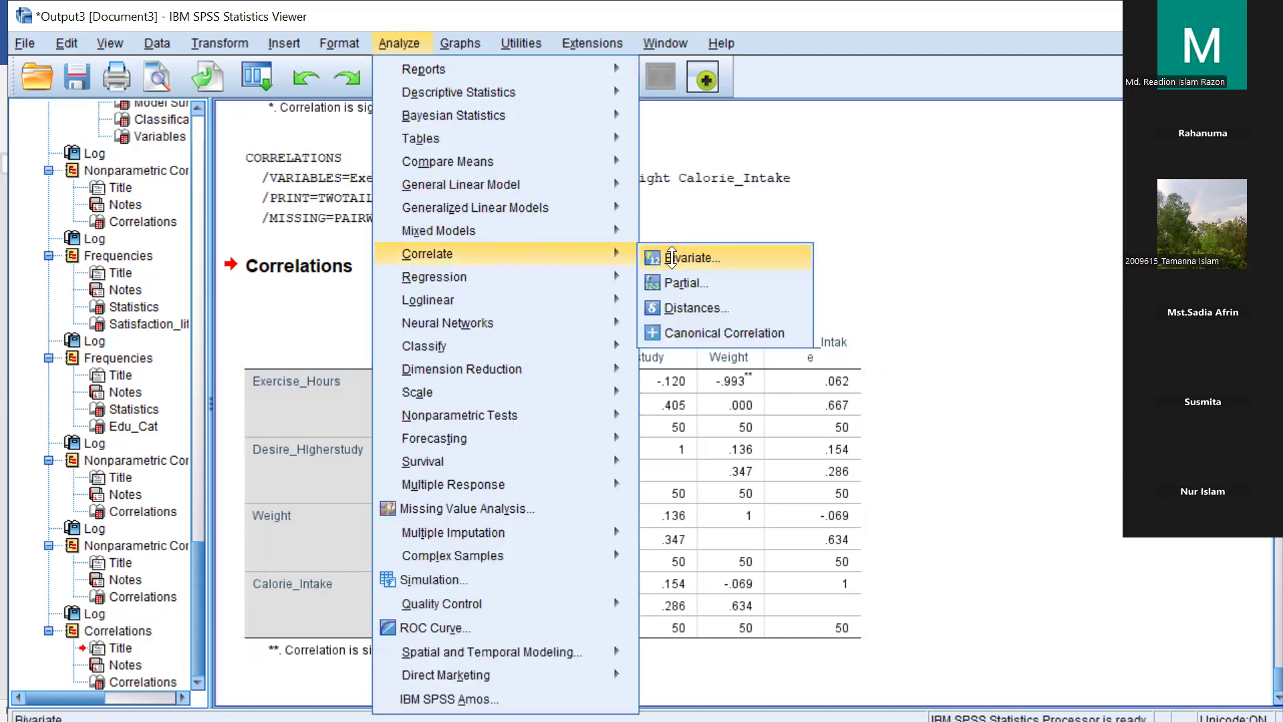
click(670, 257)
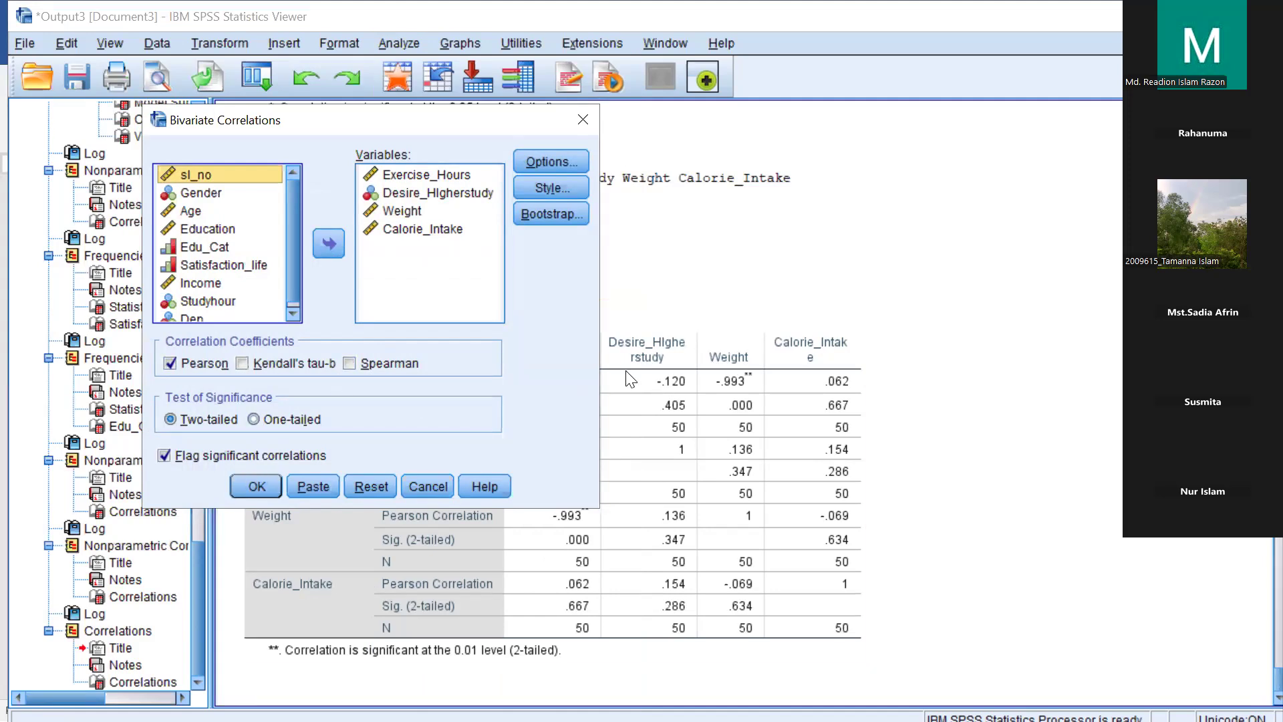
key(Return)
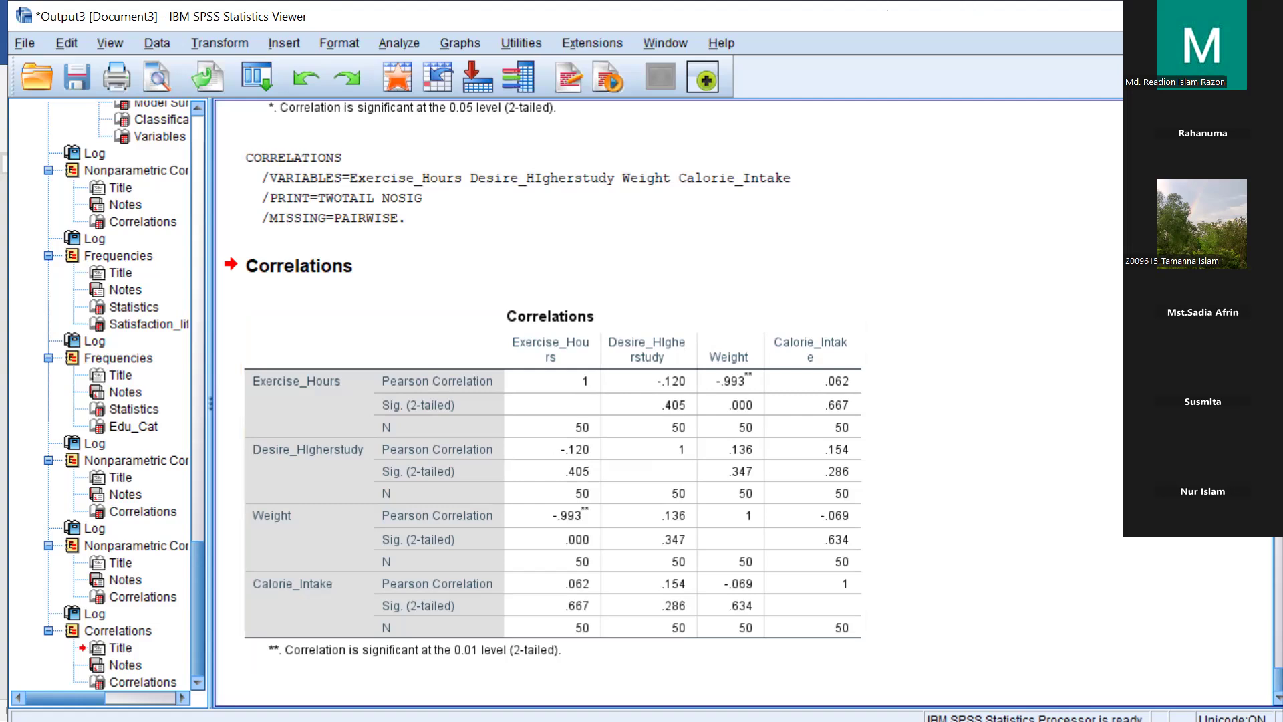
Step: Return to the data set and examine the Exercise_Hours, Weight and Calorie_Intake columns
key(alt+Tab)
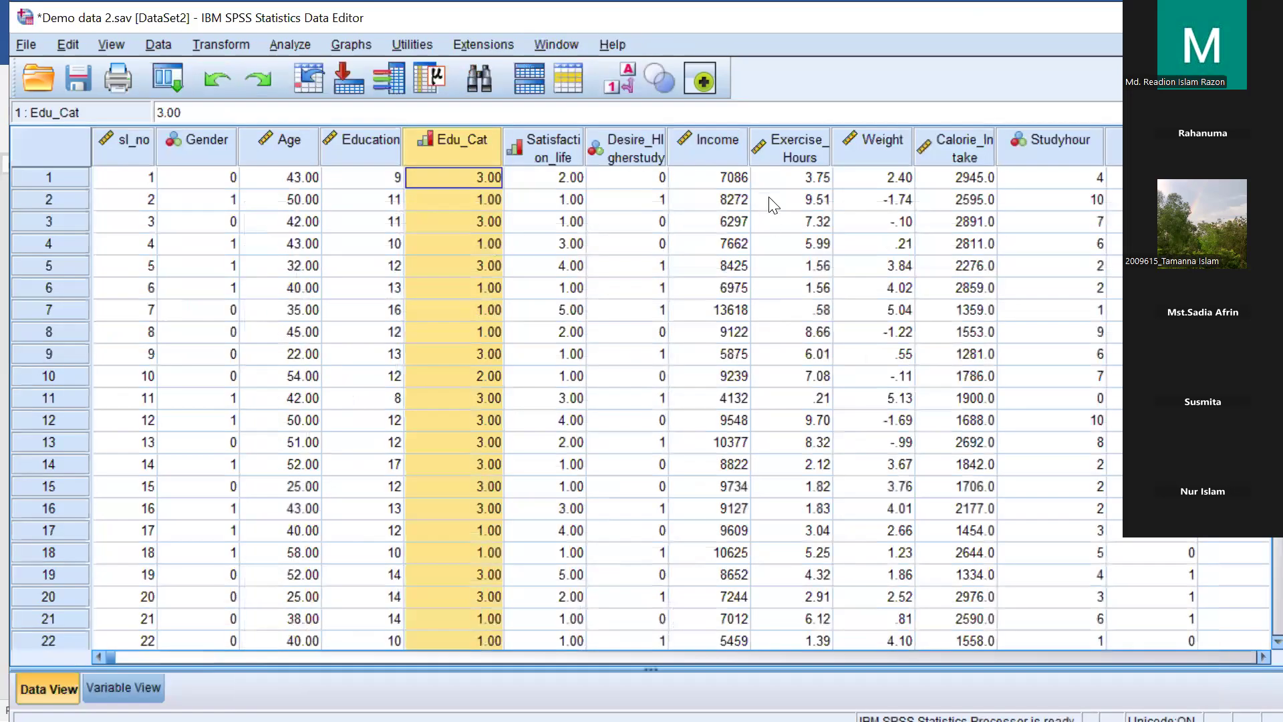
click(783, 139)
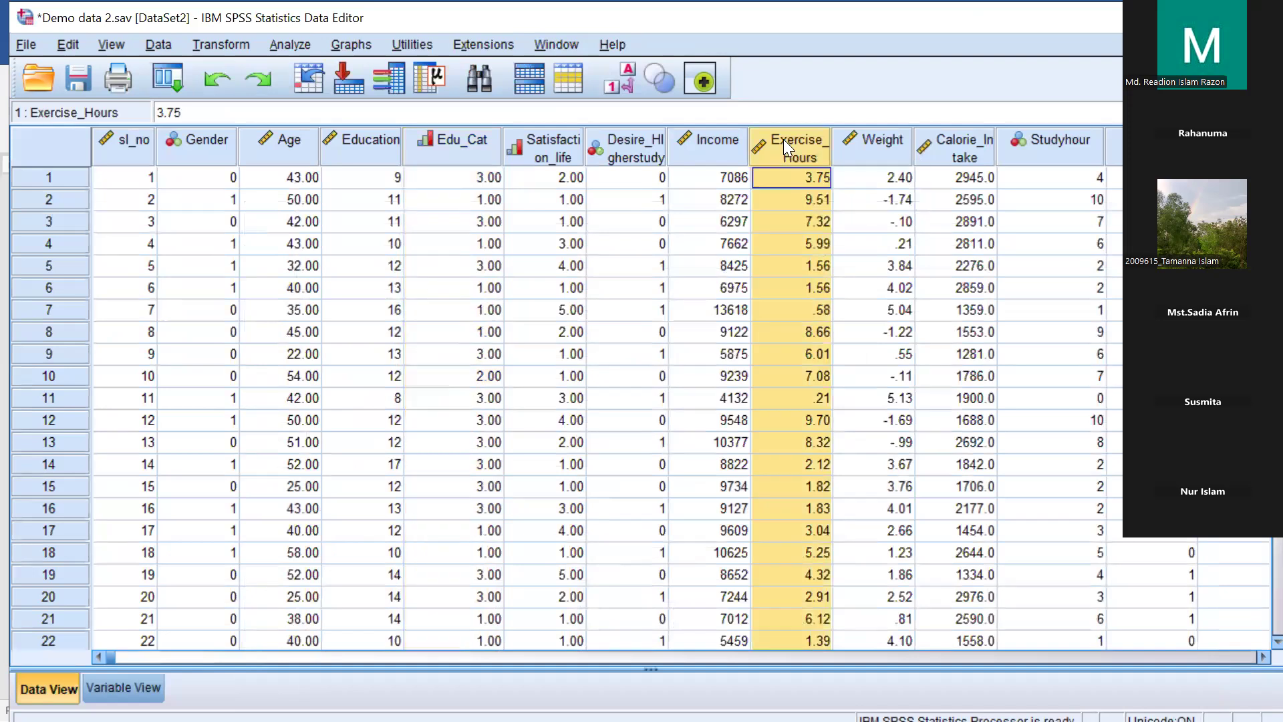
click(874, 146)
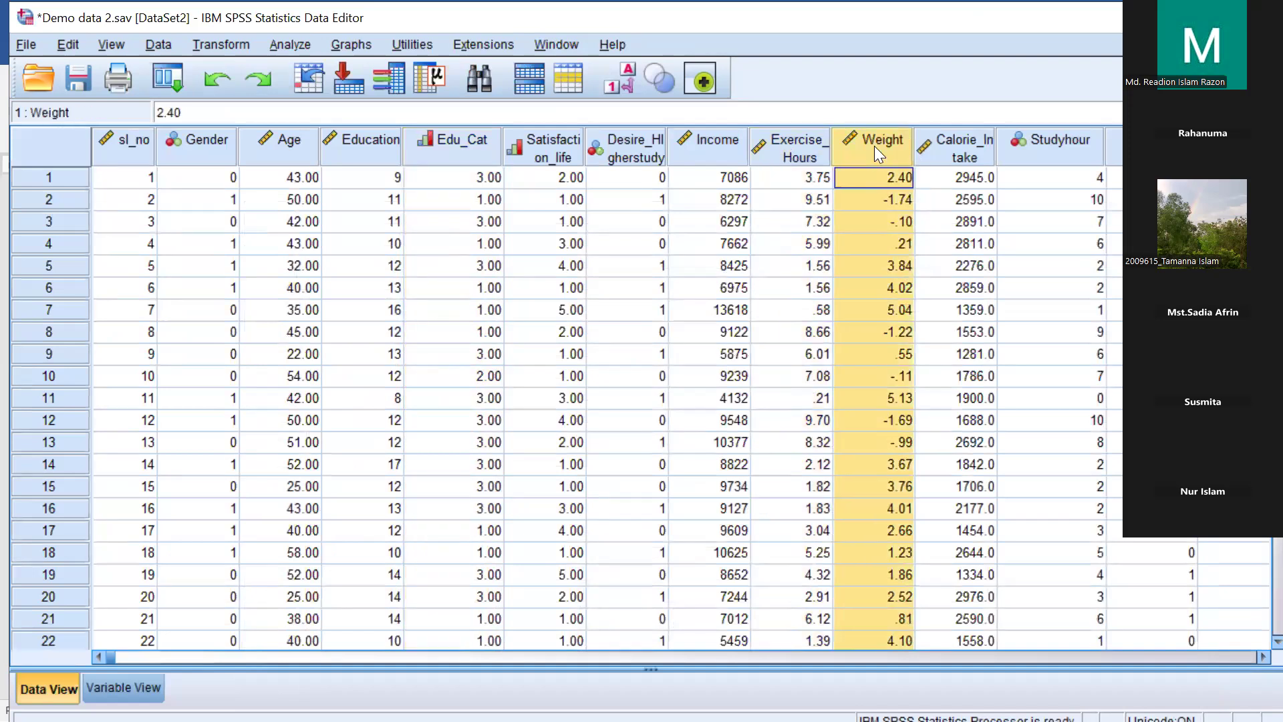
click(969, 141)
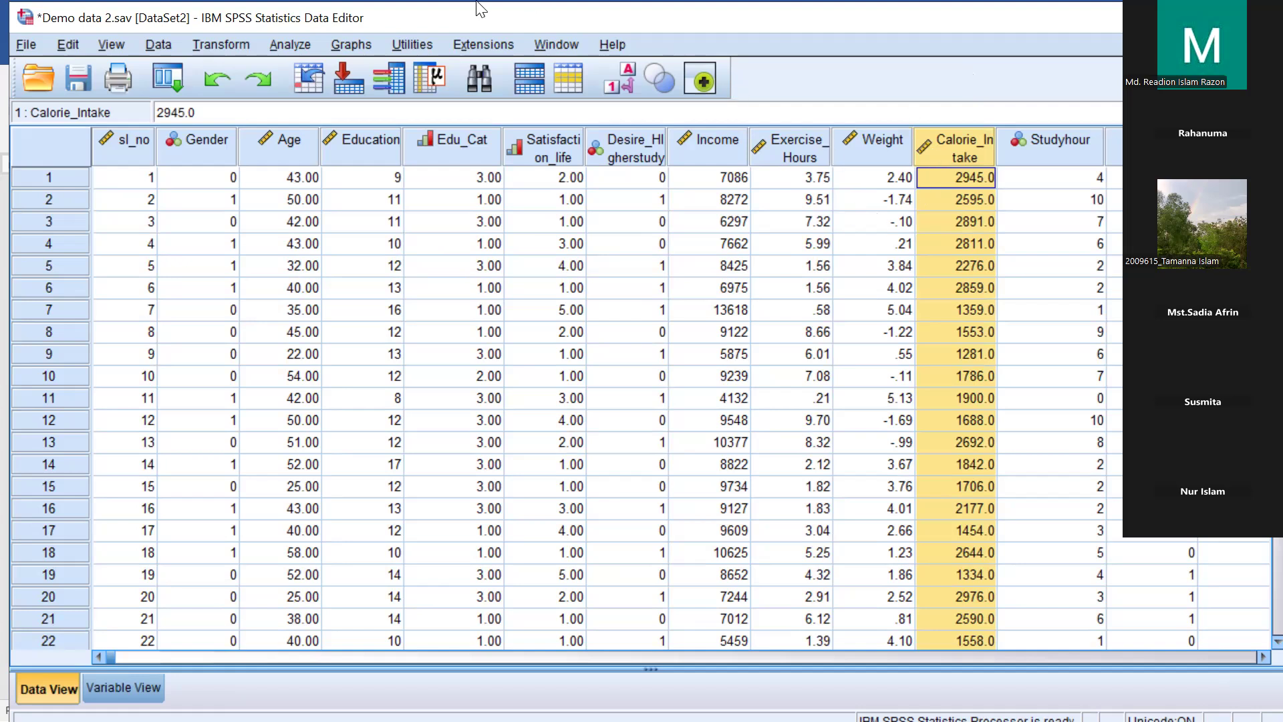
Step: Run a two-tailed Partial Correlation between Exercise_Hours and Weight, controlling for Calorie_Intake, from cleared settings
click(300, 45)
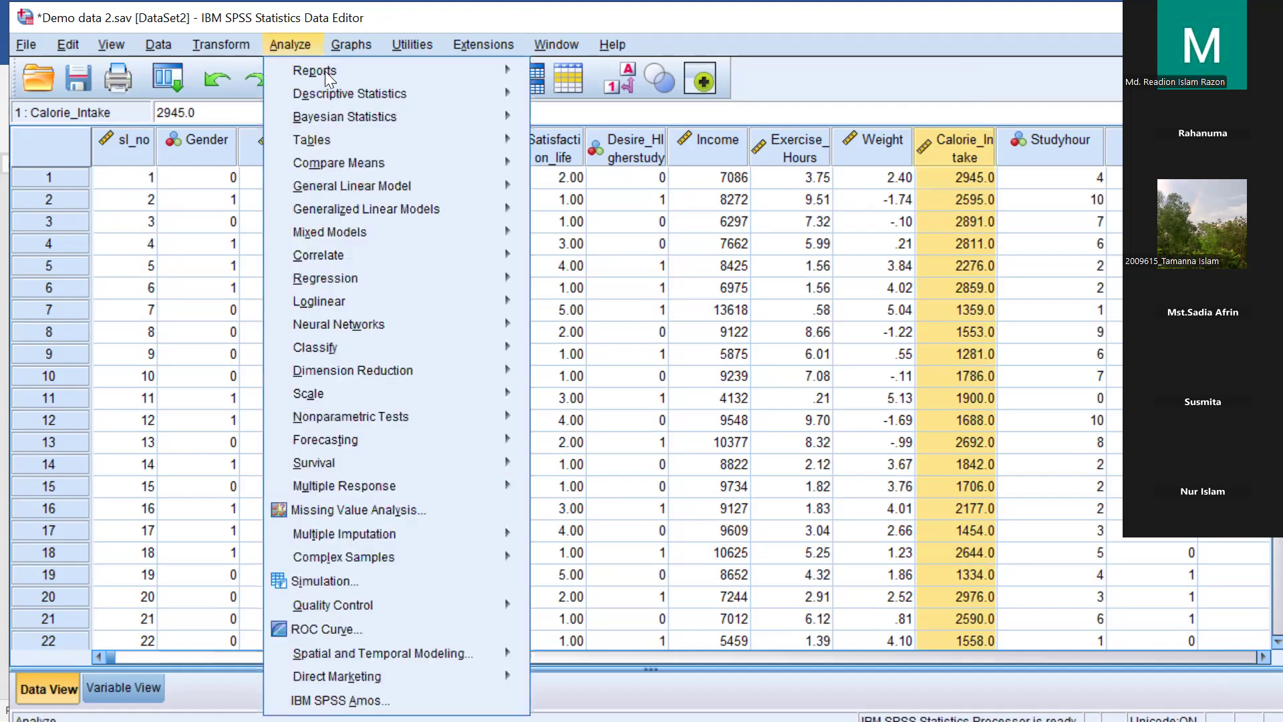
mouse_move(416, 255)
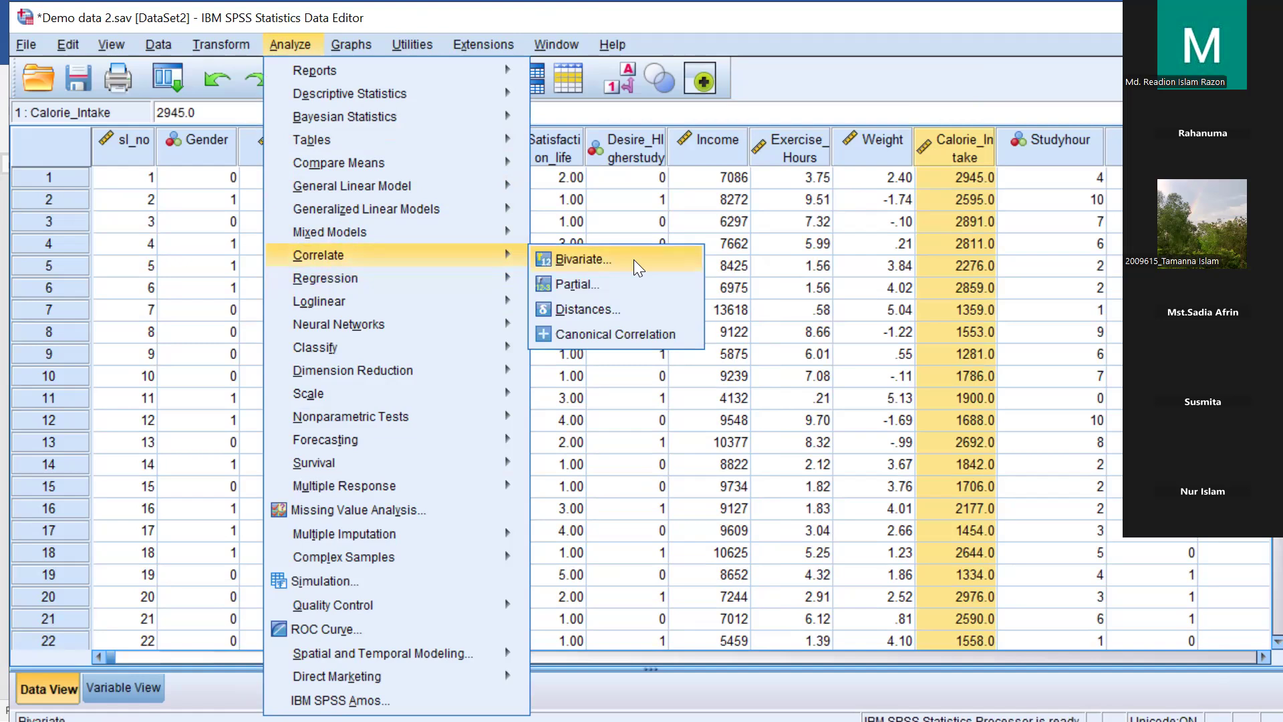
click(564, 284)
click(644, 511)
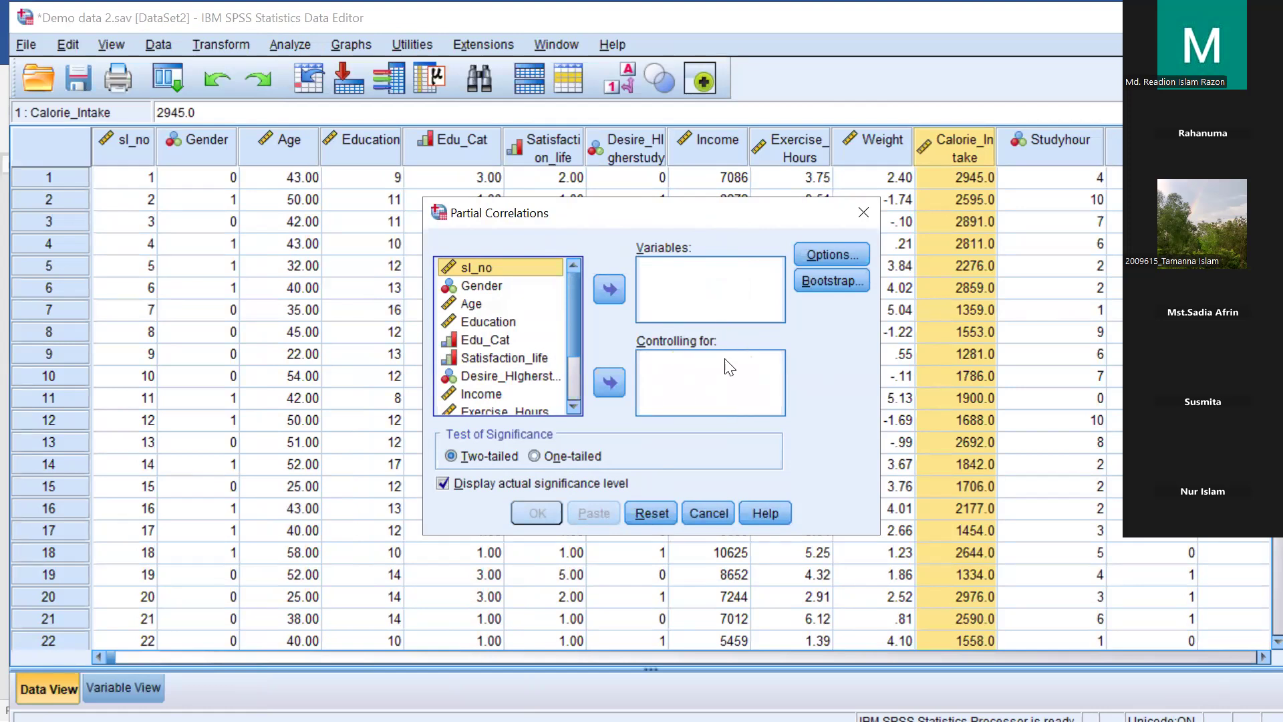
drag(573, 311, 666, 296)
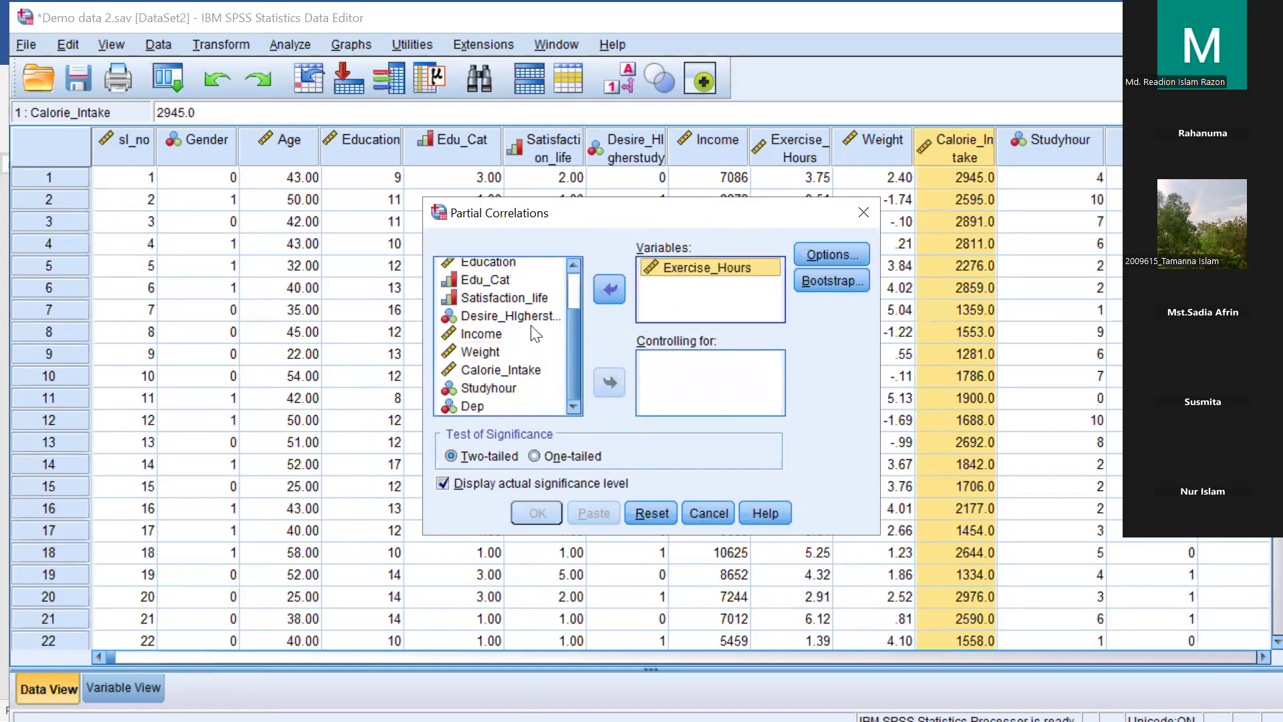
drag(476, 354, 671, 301)
drag(524, 369, 672, 390)
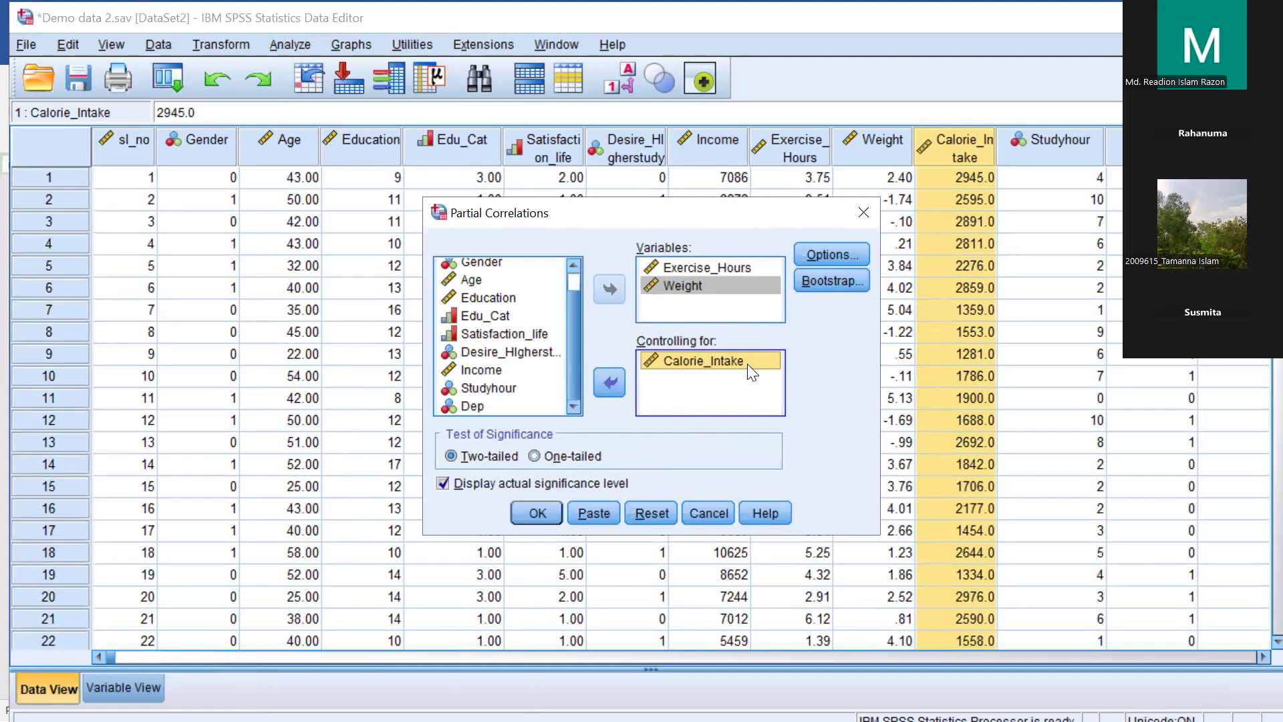
click(540, 506)
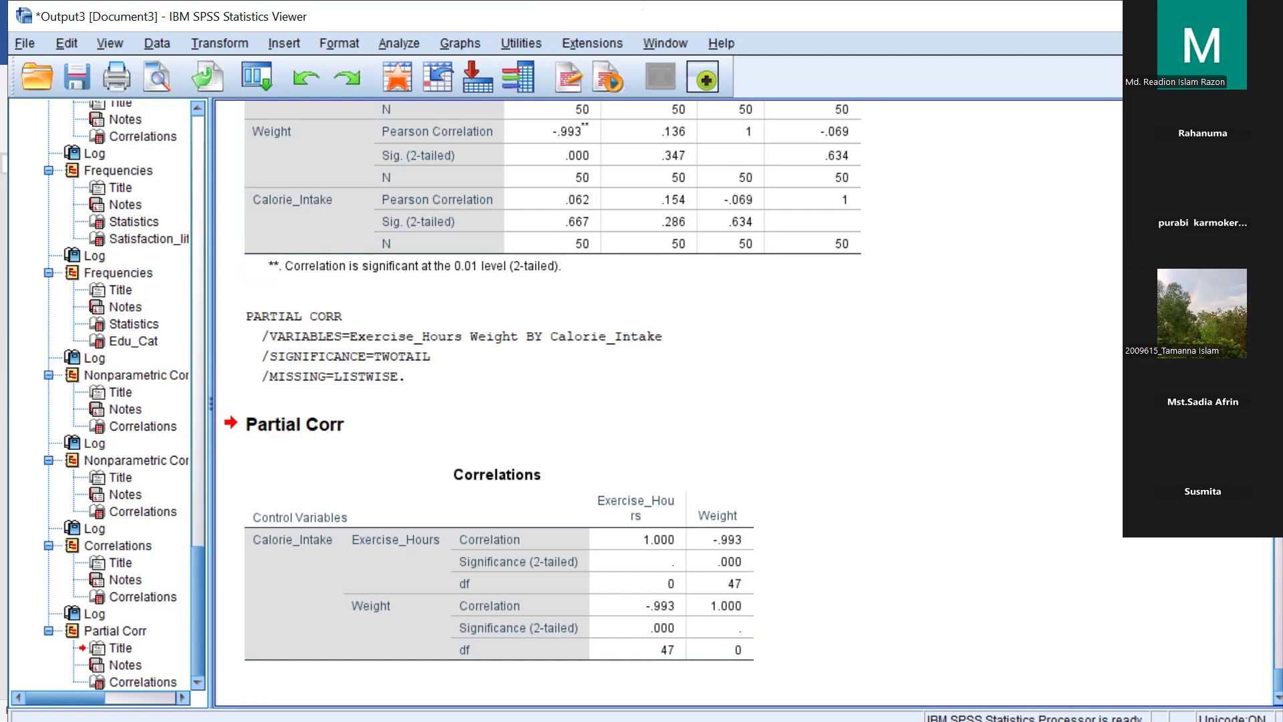
Step: Clear the open windows to the desktop and bring the Demo data 2 data set back up in SPSS
click(1169, 14)
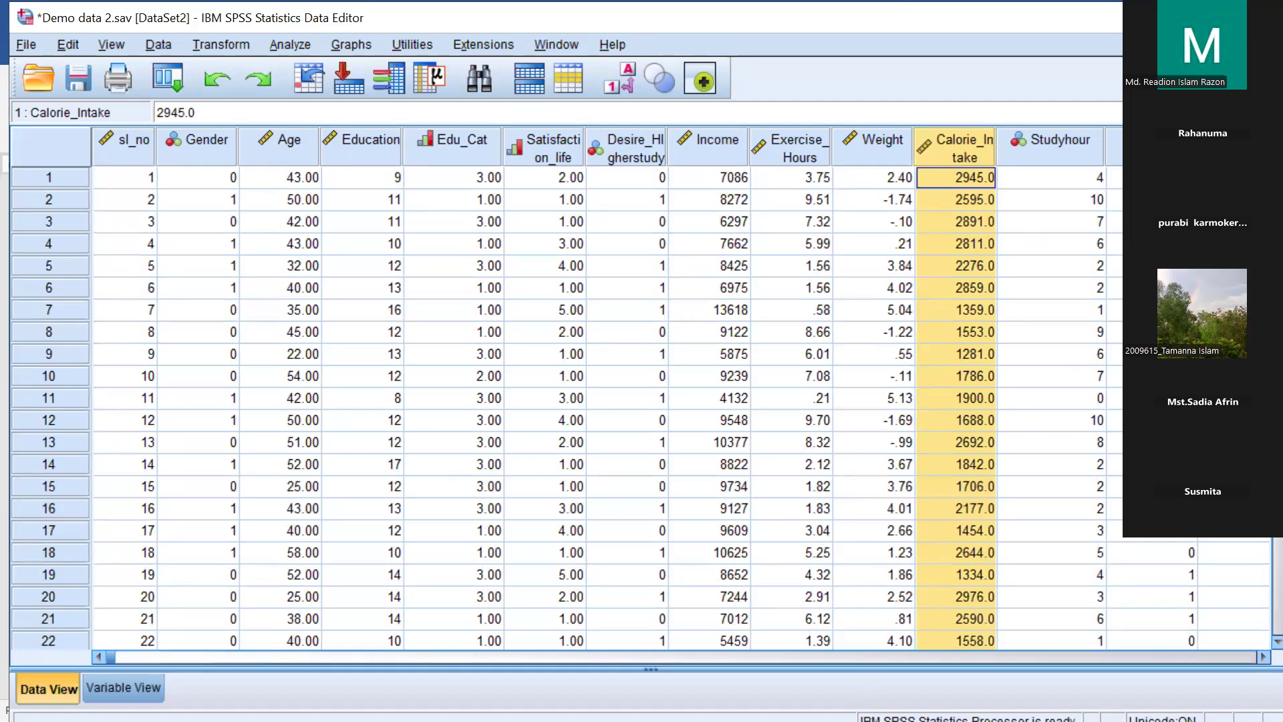
click(1171, 18)
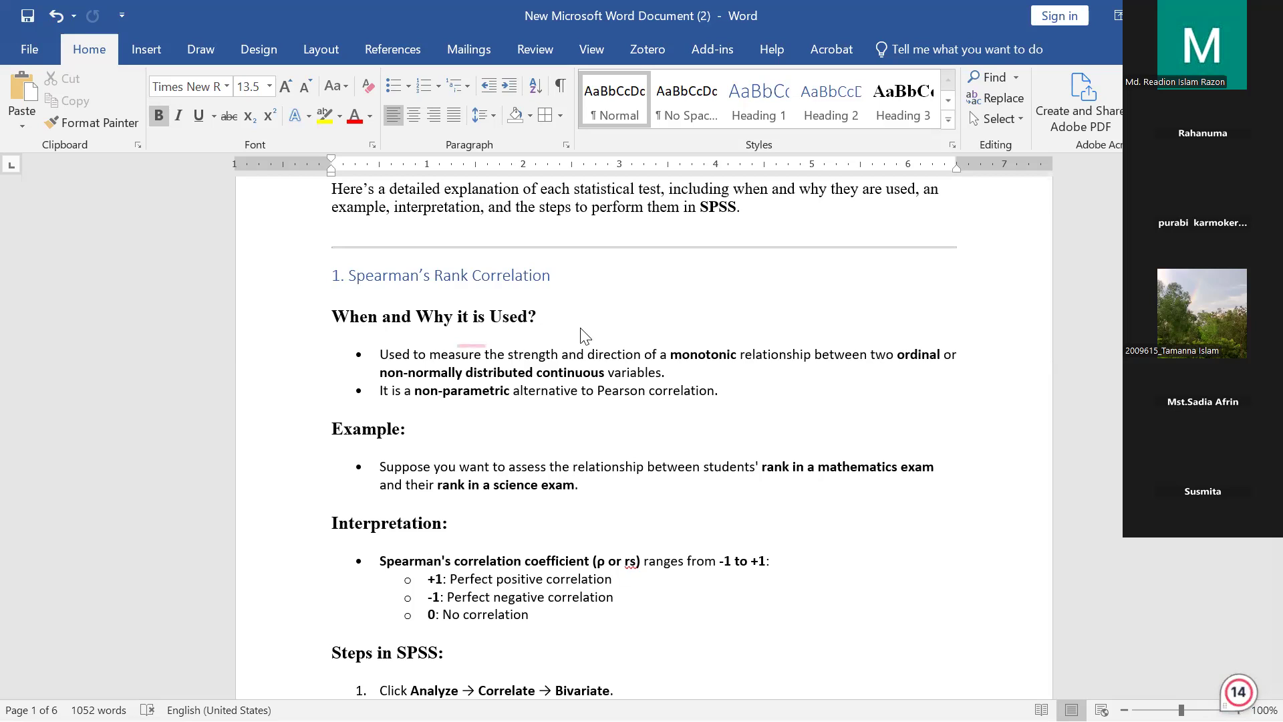
key(alt+Tab)
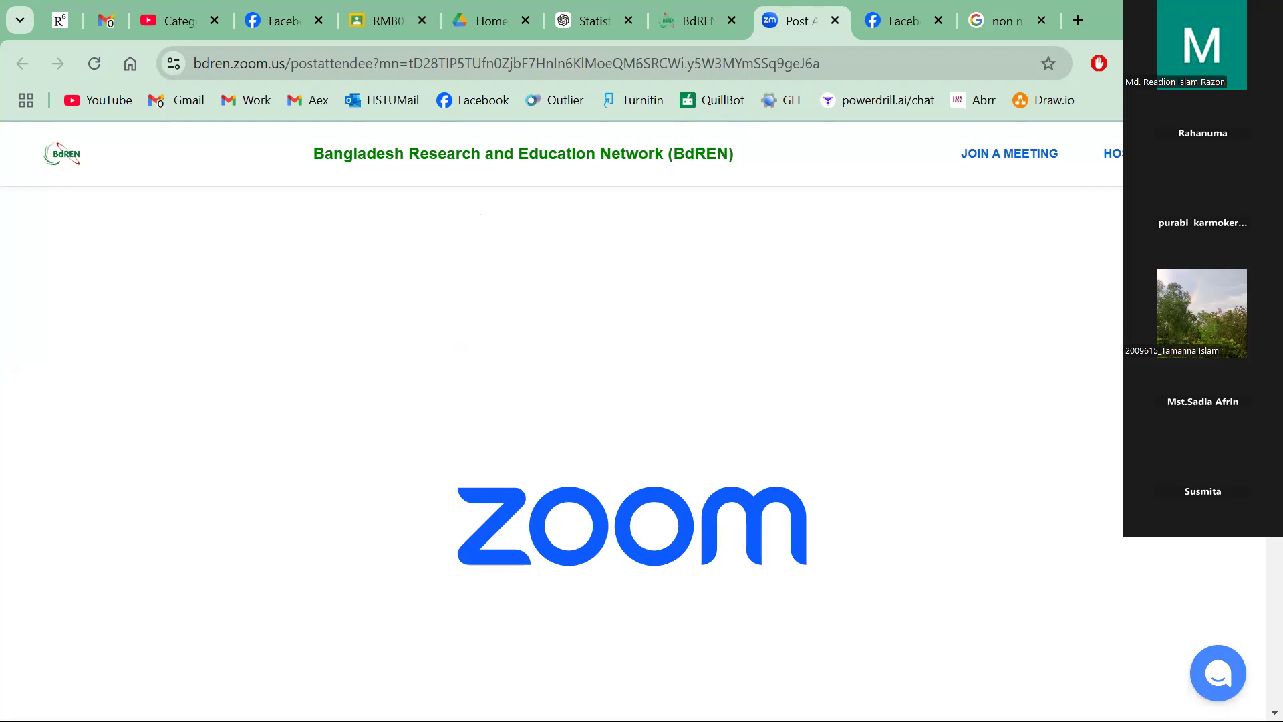
key(alt+Tab)
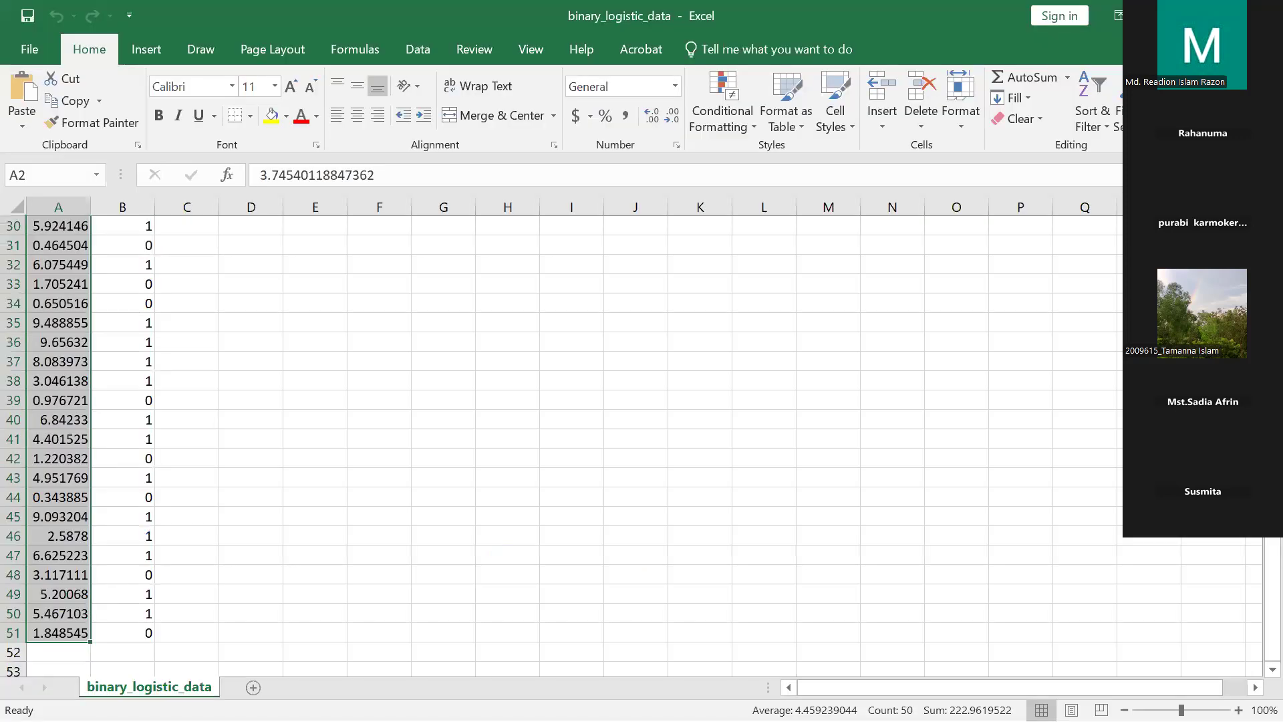
key(super+d)
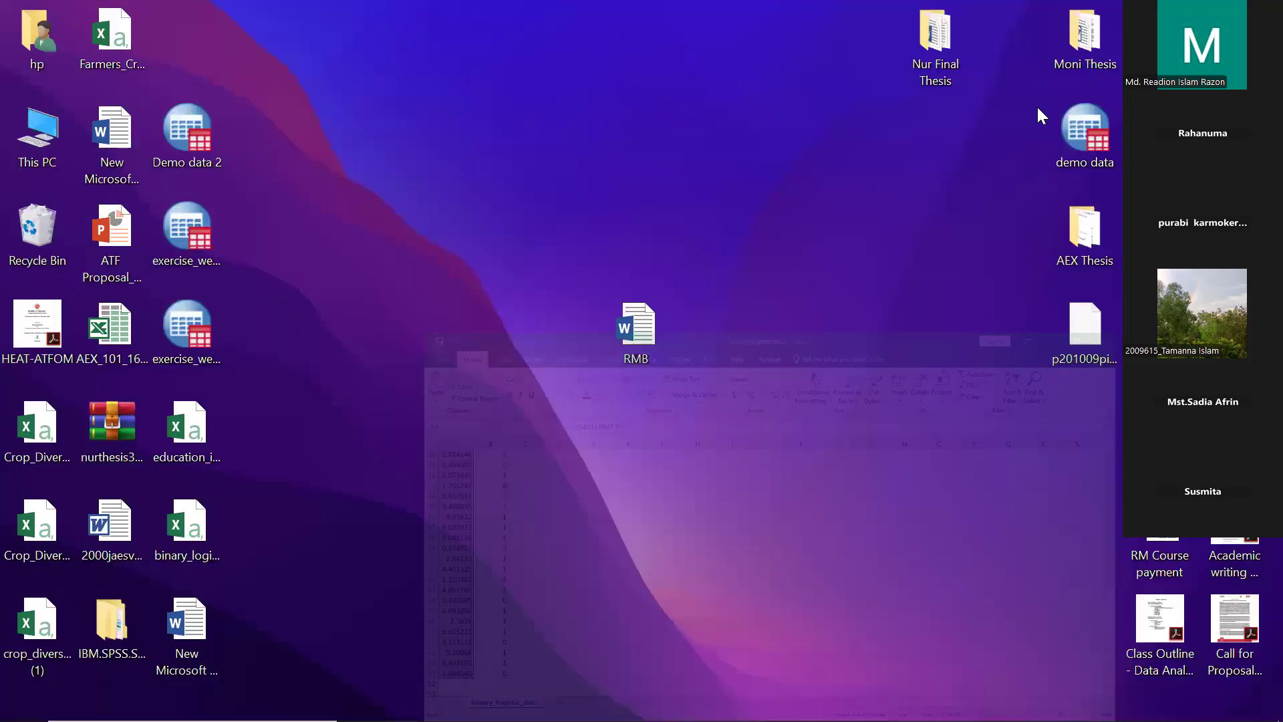
mouse_move(862, 702)
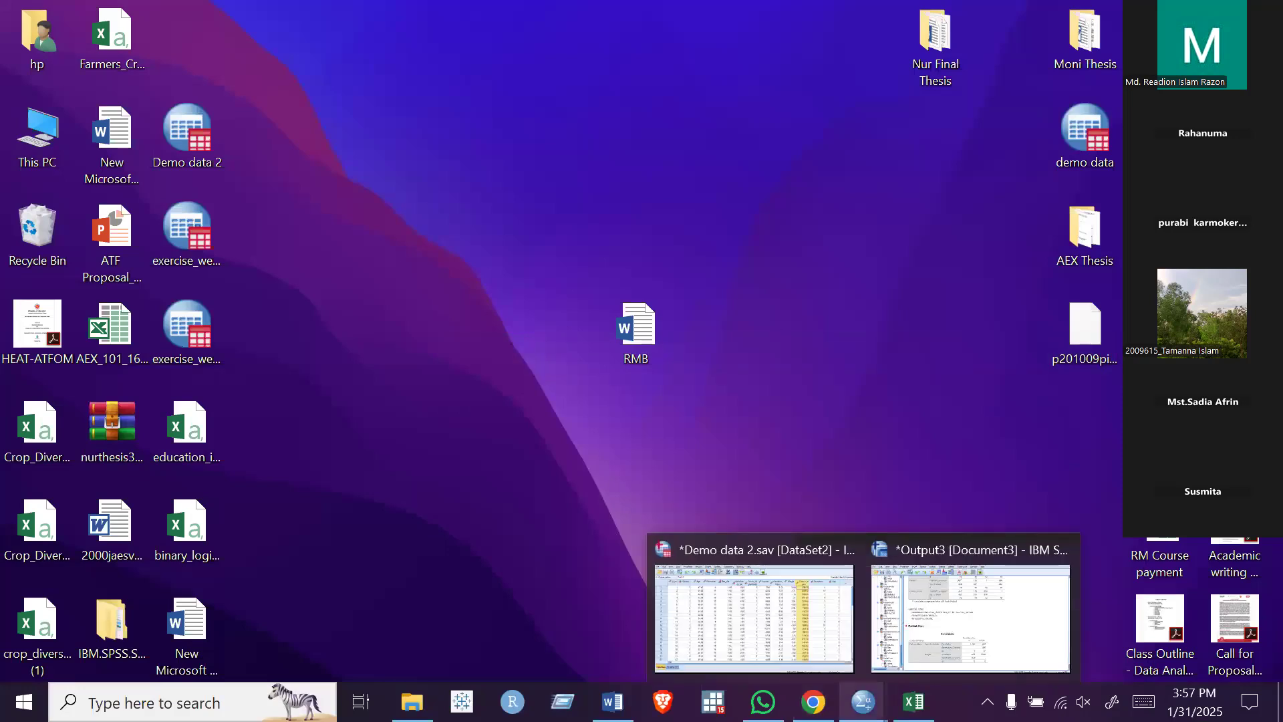
click(782, 633)
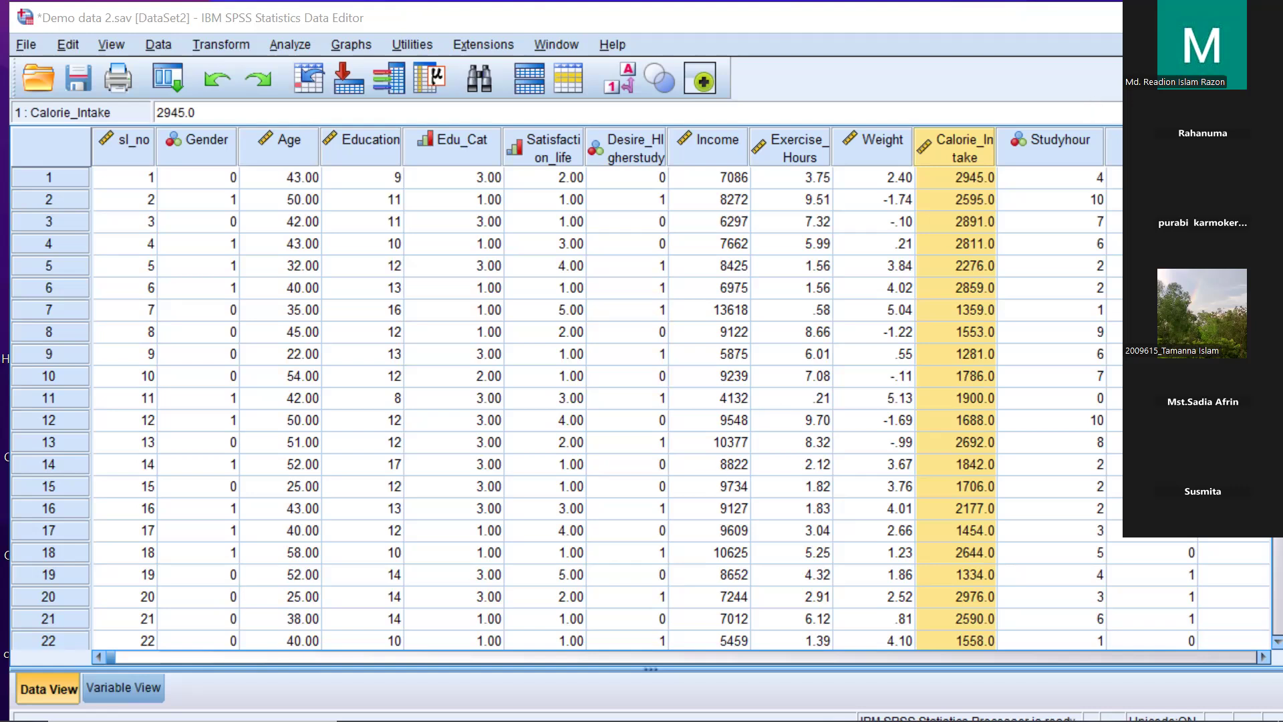
mouse_move(663, 721)
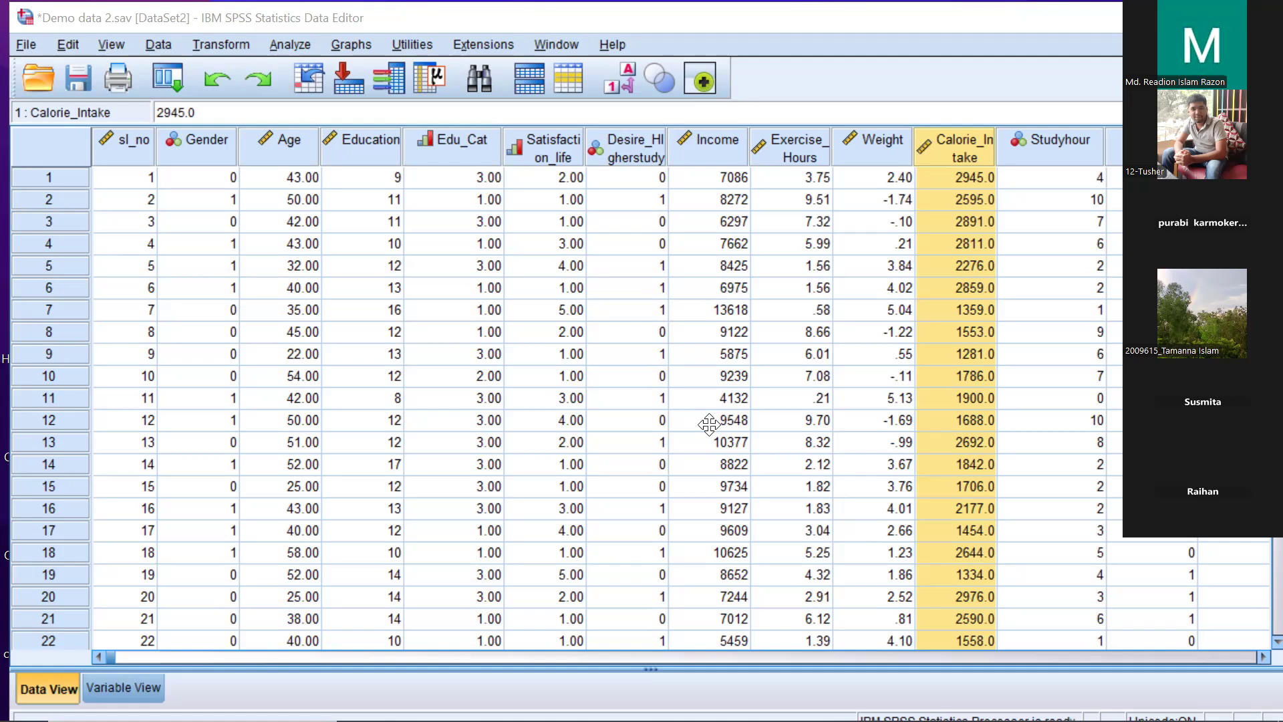
mouse_move(573, 689)
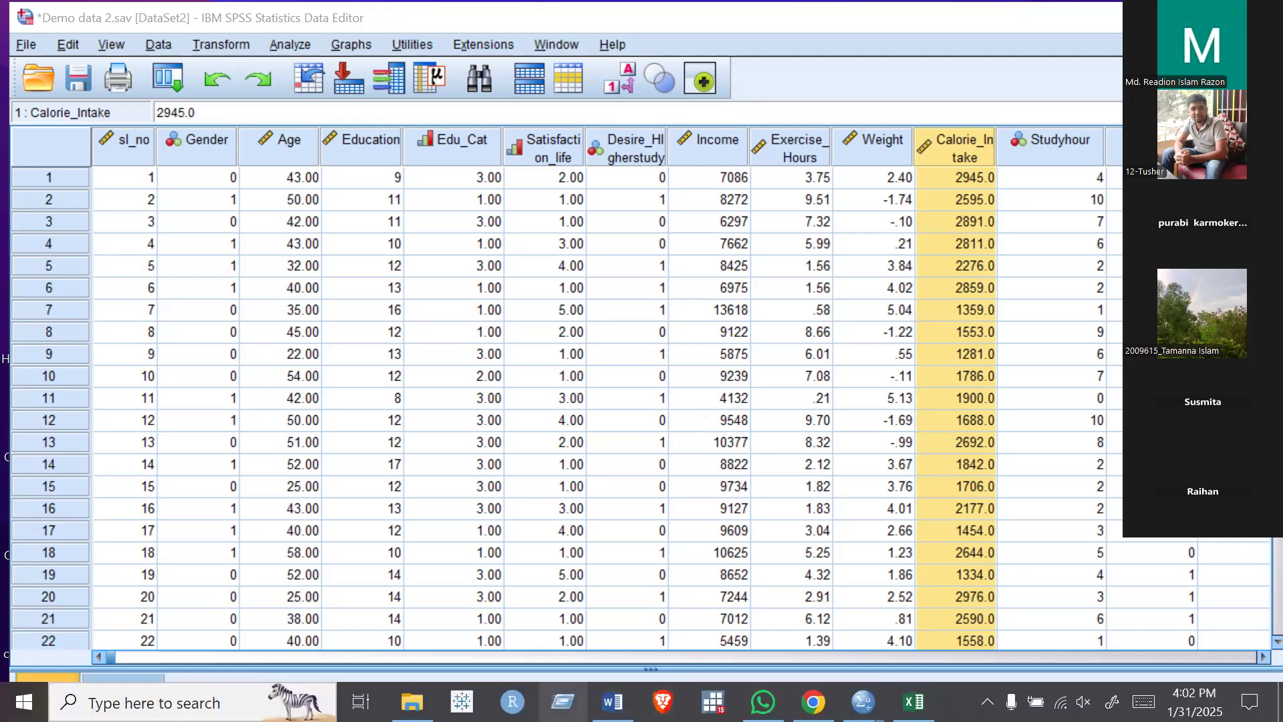
mouse_move(613, 702)
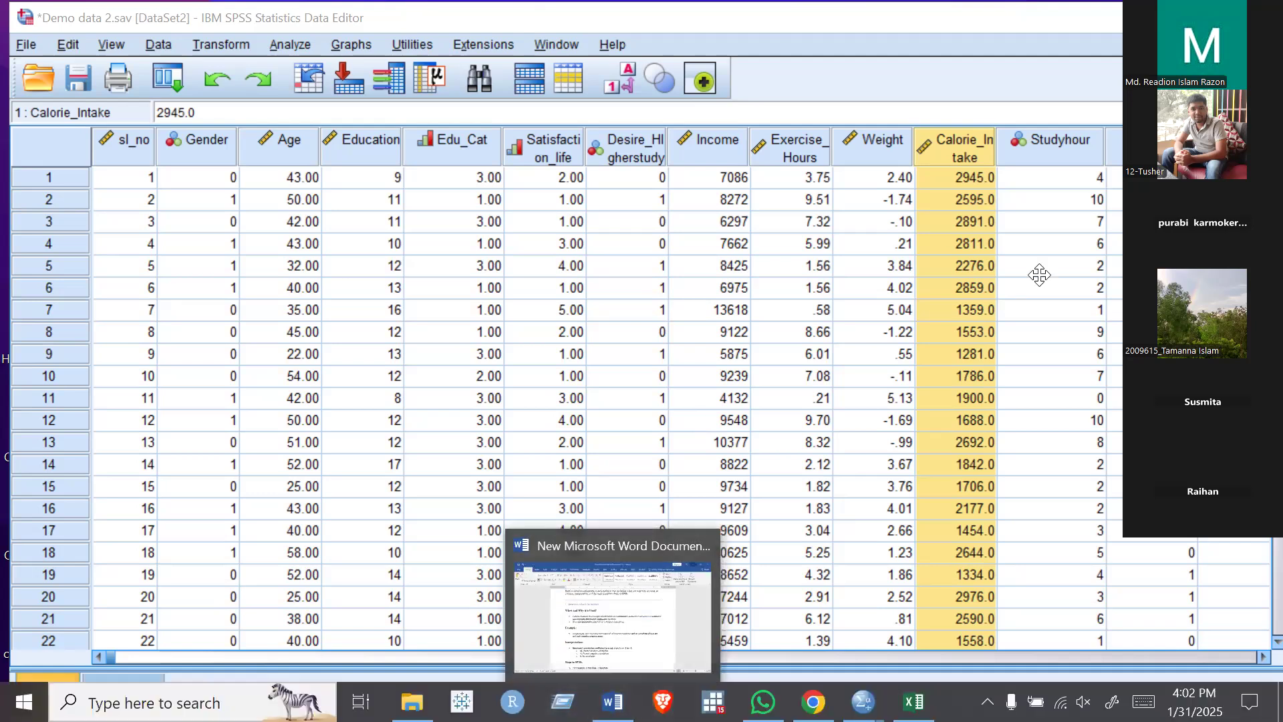
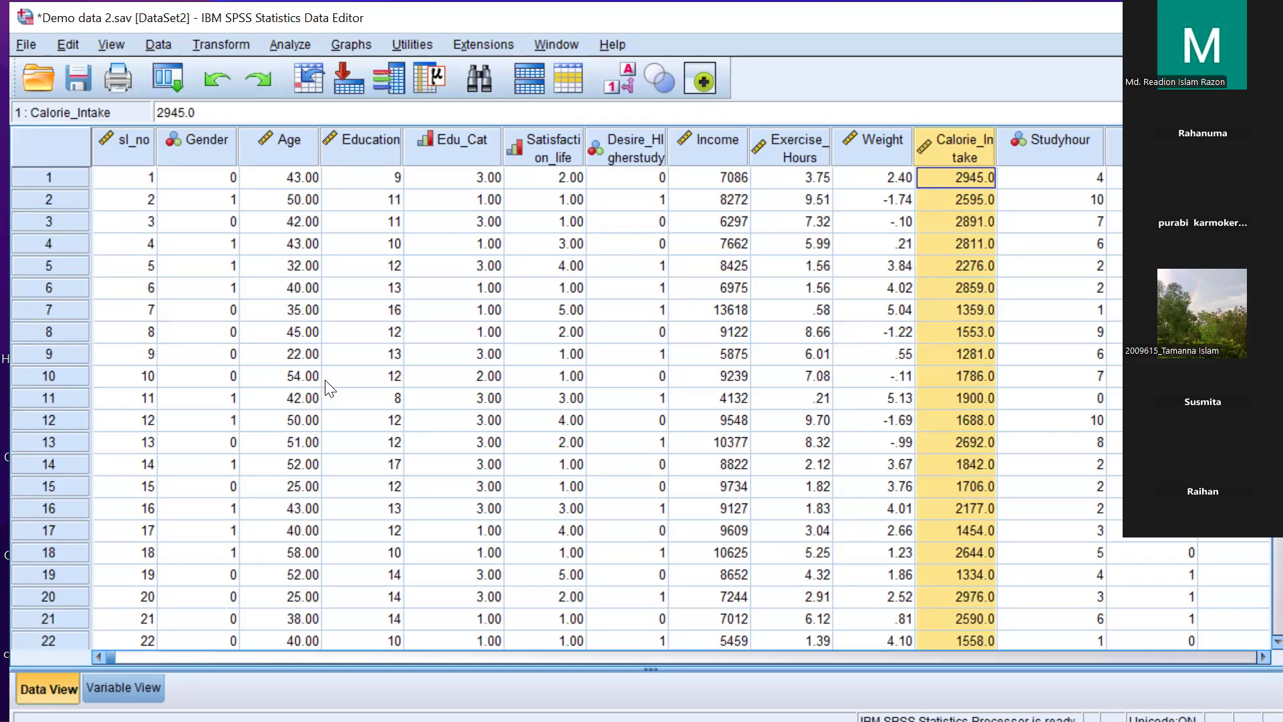
Step: Set up a Linear Regression with Income as the dependent variable and Education as the independent variable
click(297, 45)
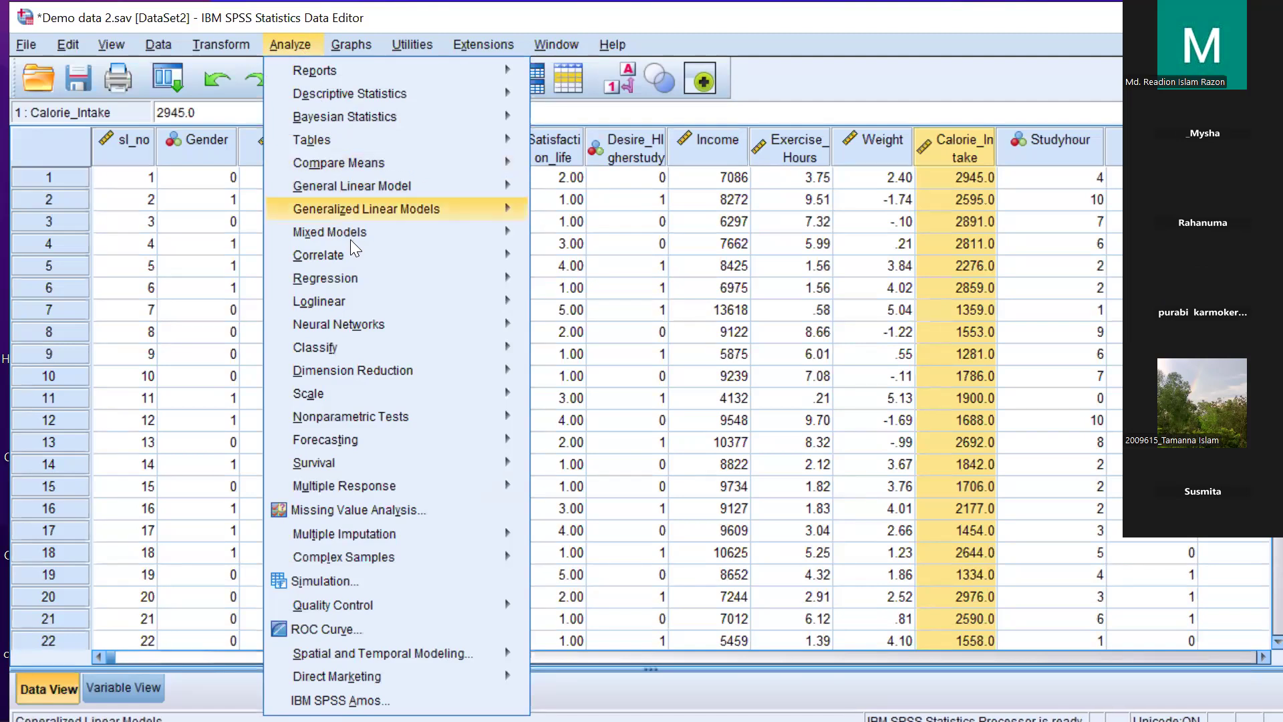
mouse_move(352, 254)
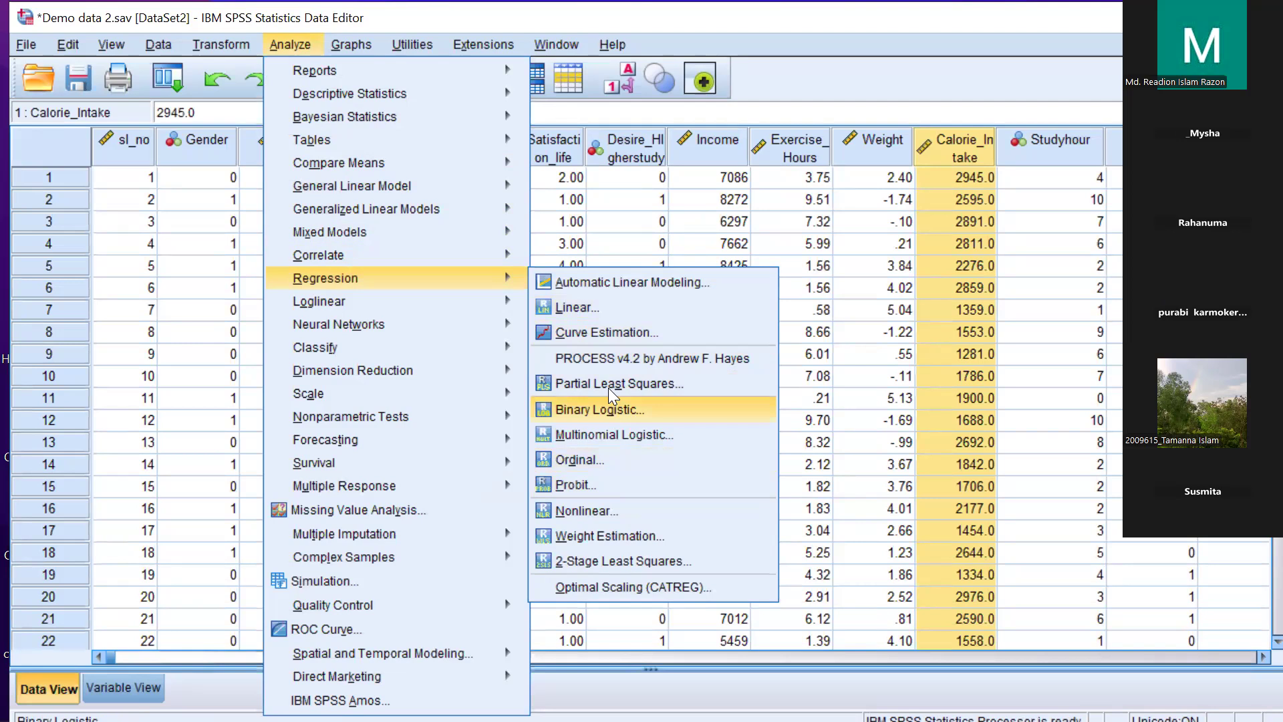
click(591, 312)
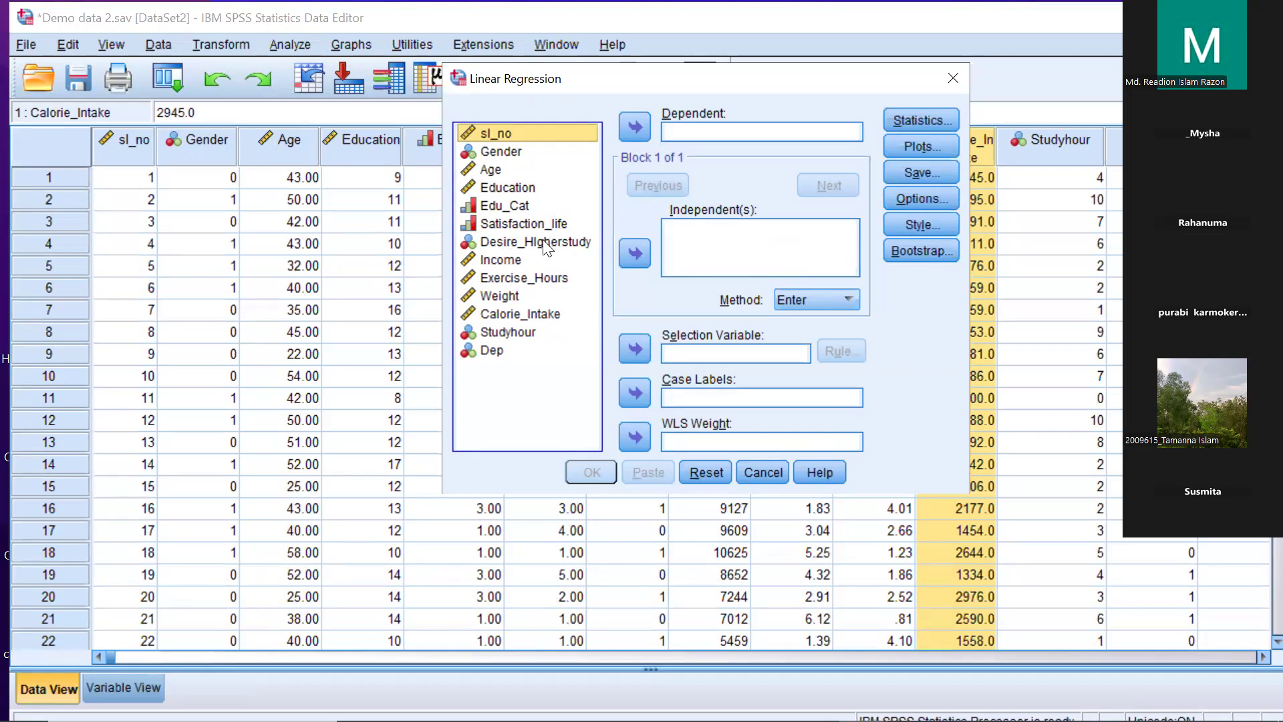
click(514, 262)
drag(503, 267, 687, 132)
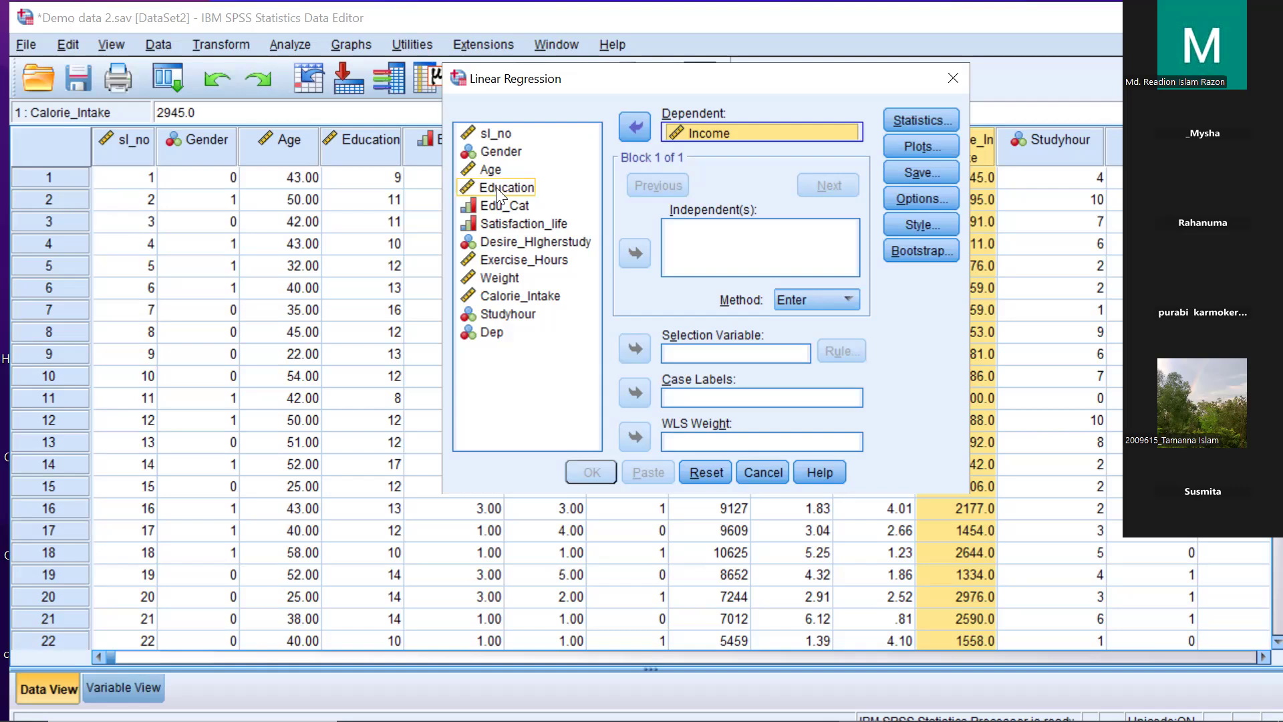
drag(496, 187, 690, 253)
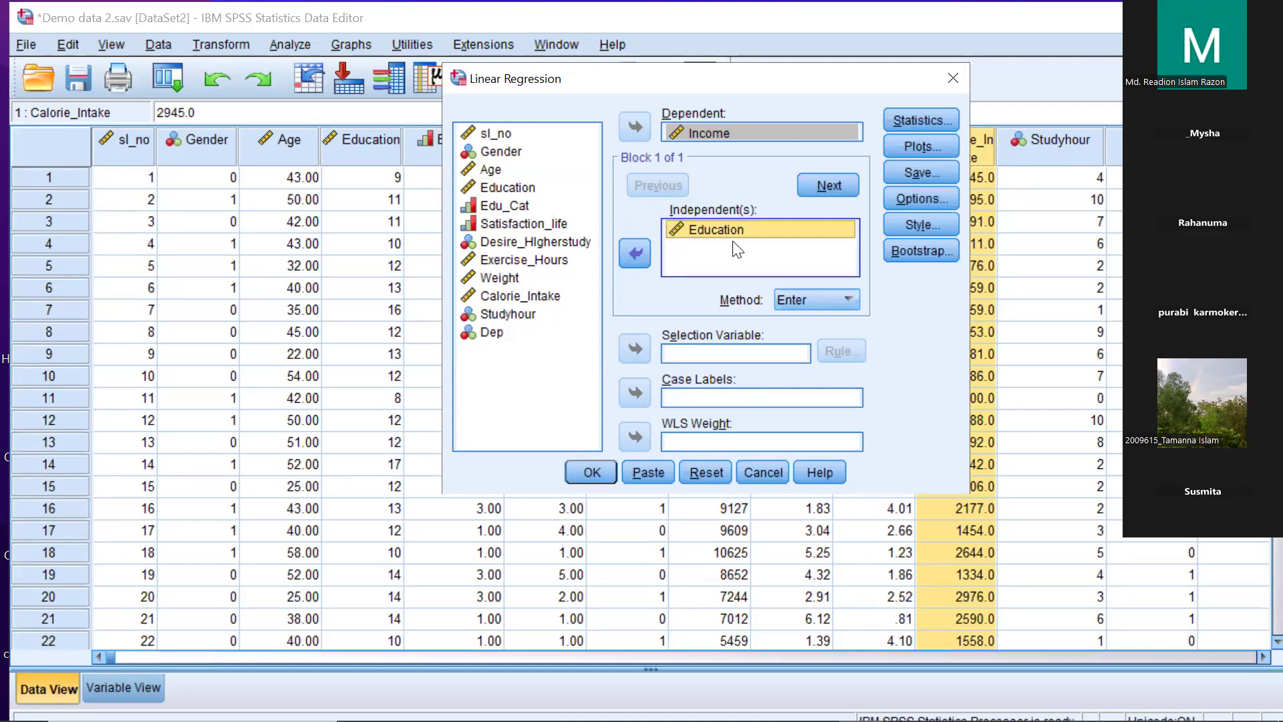
Step: Include R squared change in the regression statistics, with collinearity diagnostics and Durbin-Watson off, and run the regression
click(920, 119)
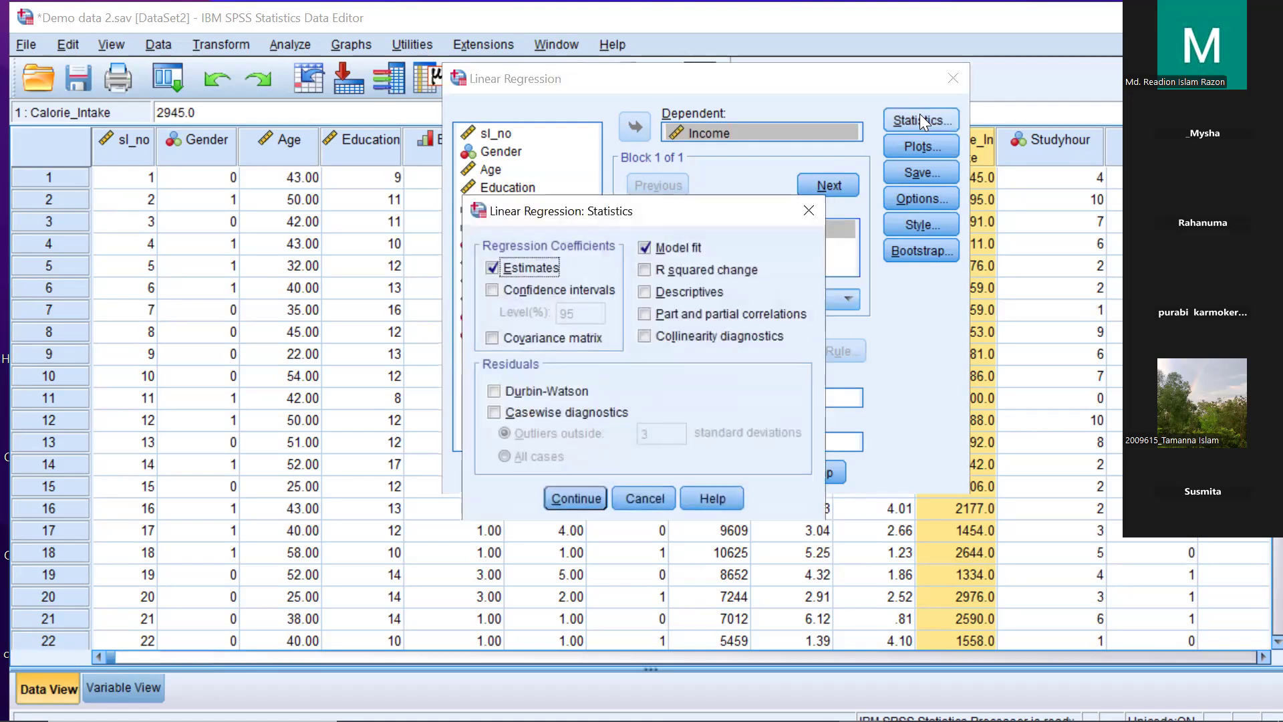
click(646, 270)
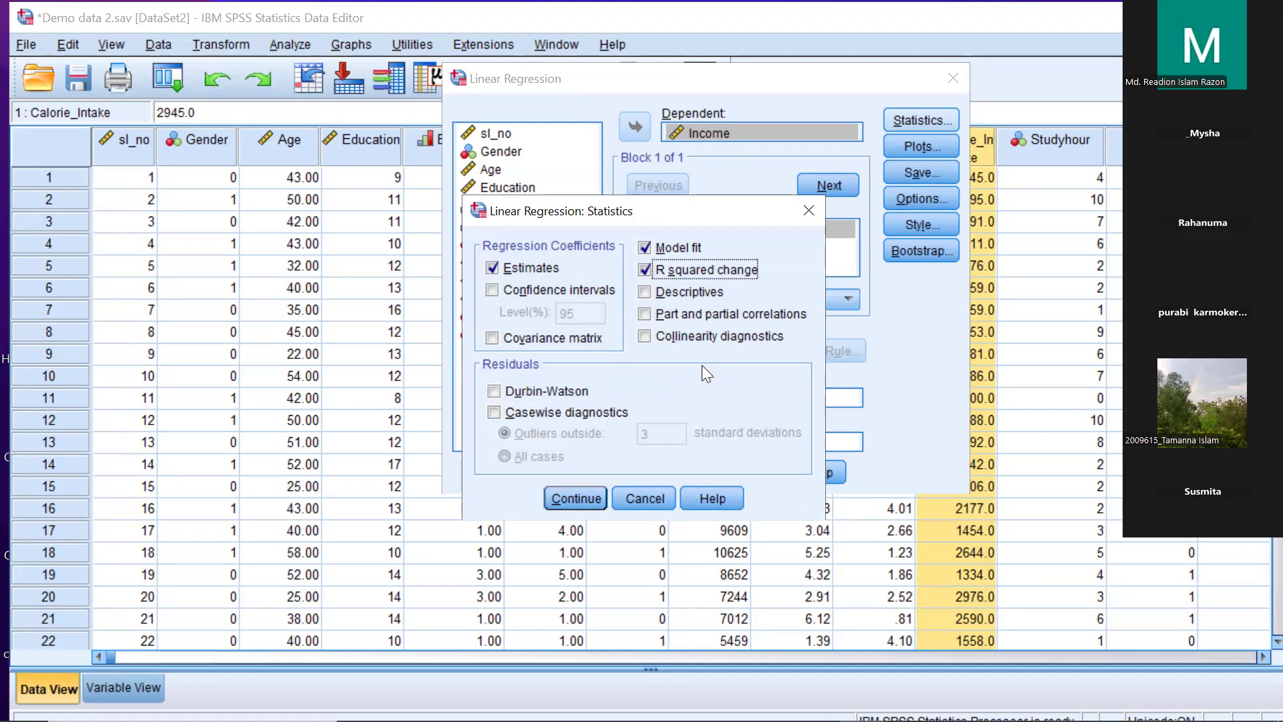
click(639, 336)
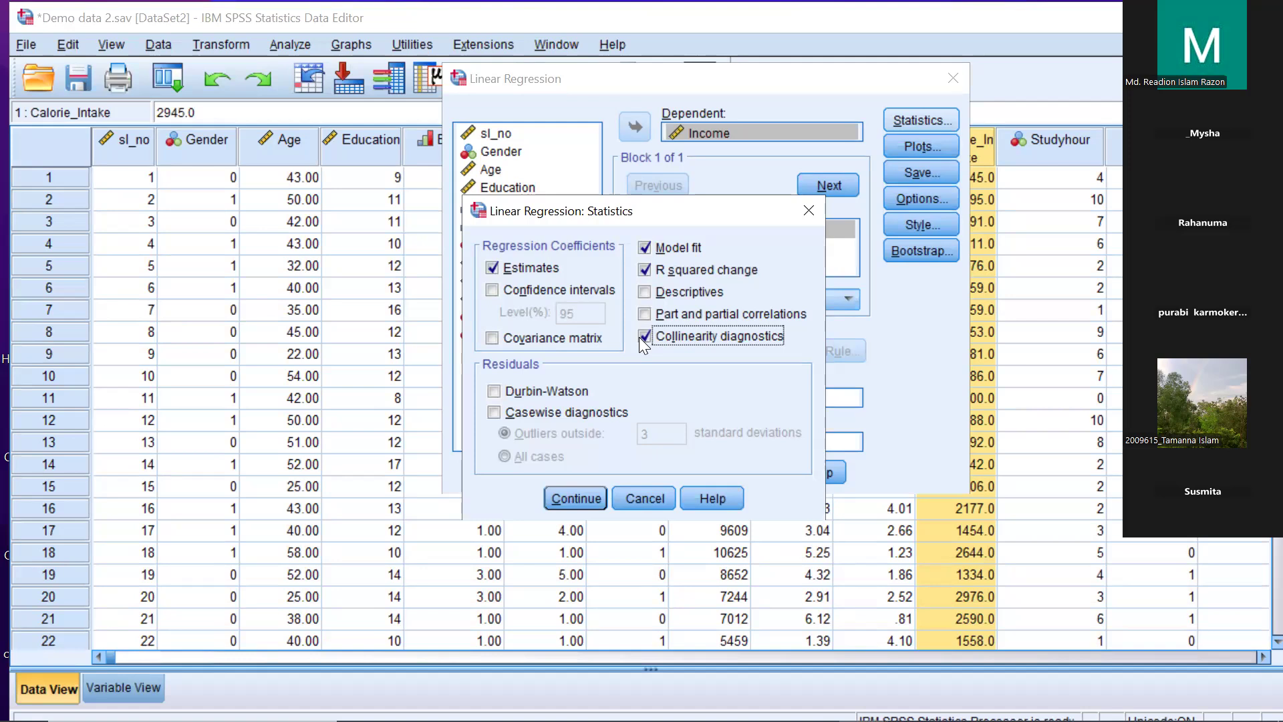
click(494, 391)
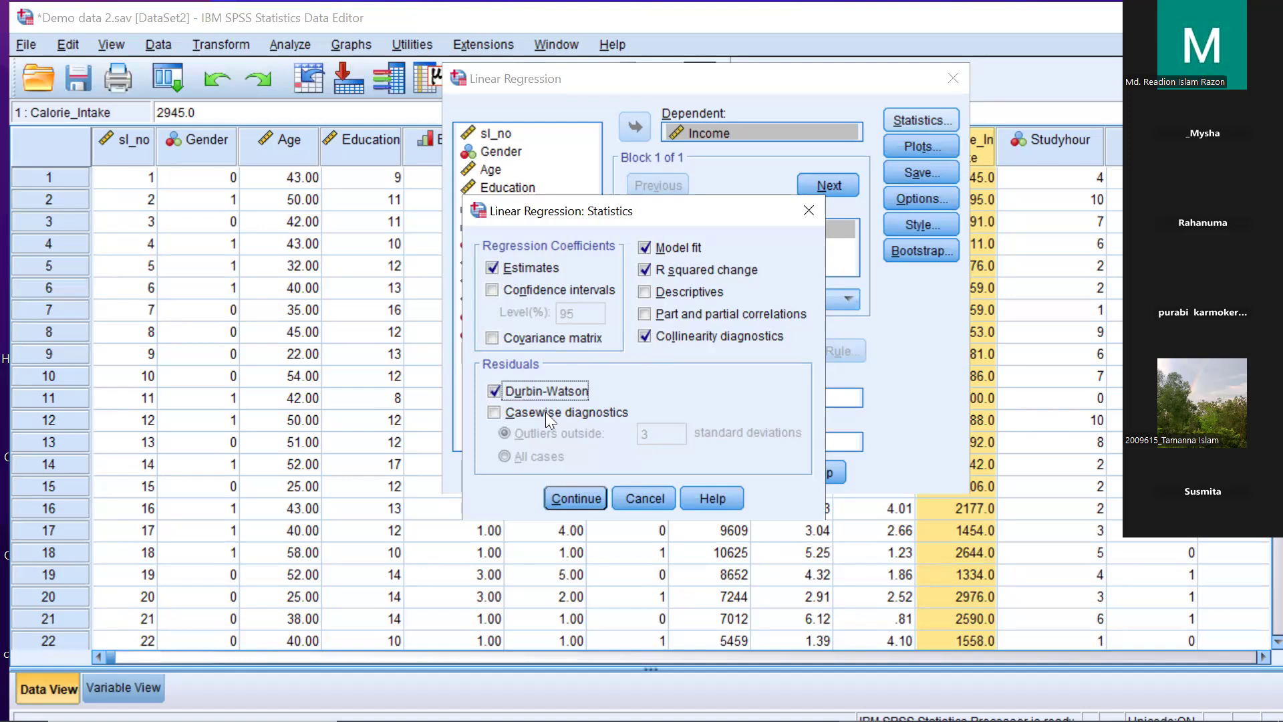
click(642, 336)
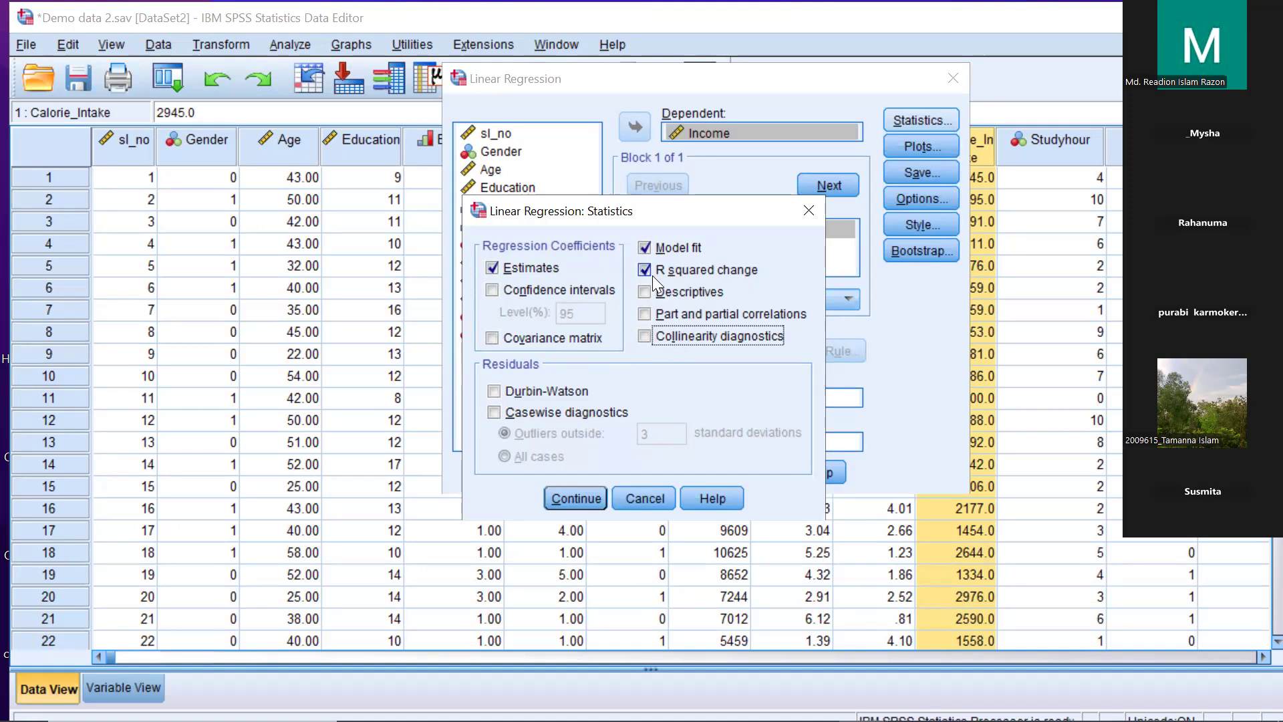
click(554, 498)
click(590, 473)
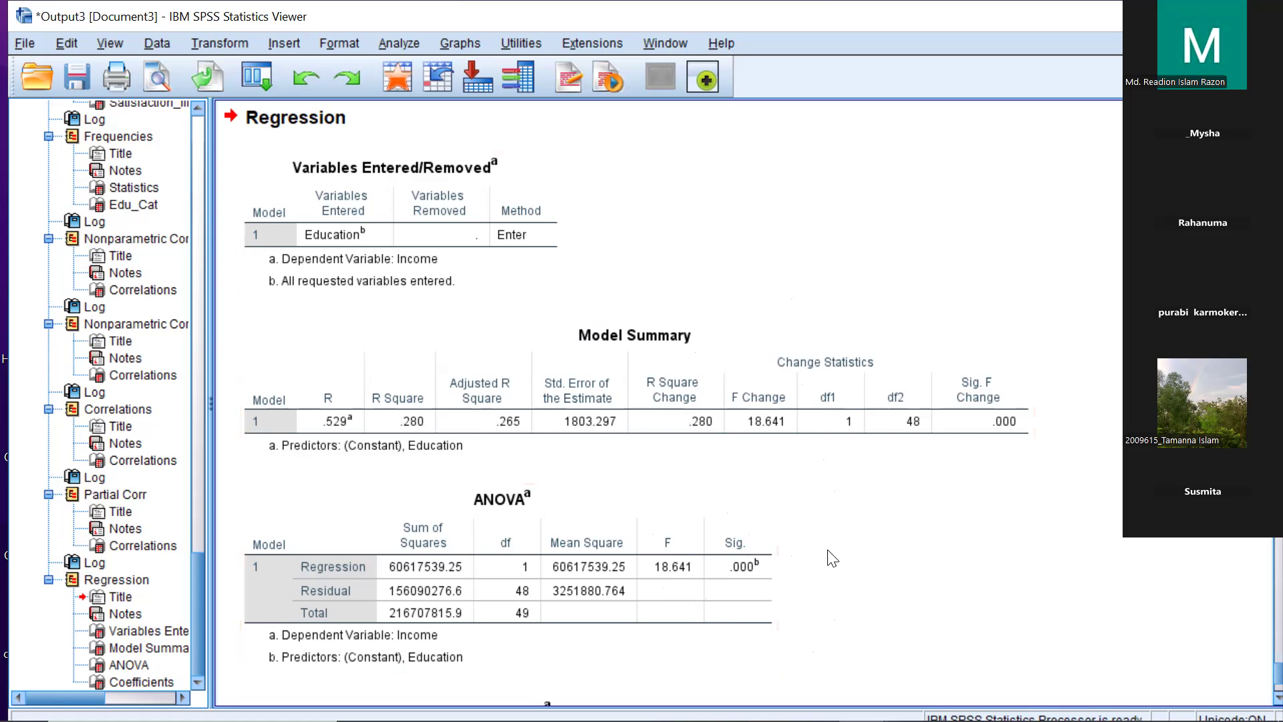
Step: Examine the Coefficients and Model Summary tables of the Income on Education regression
scroll(832, 558, down, 5)
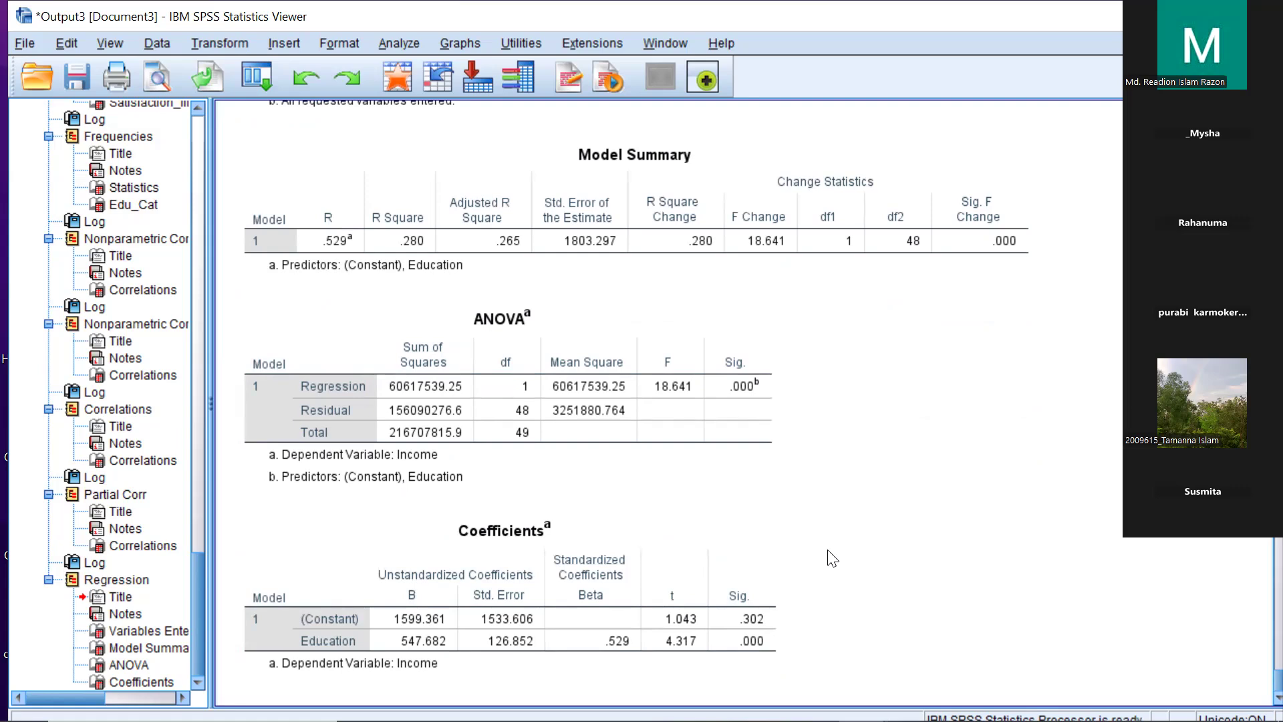
scroll(832, 558, down, 1)
click(485, 640)
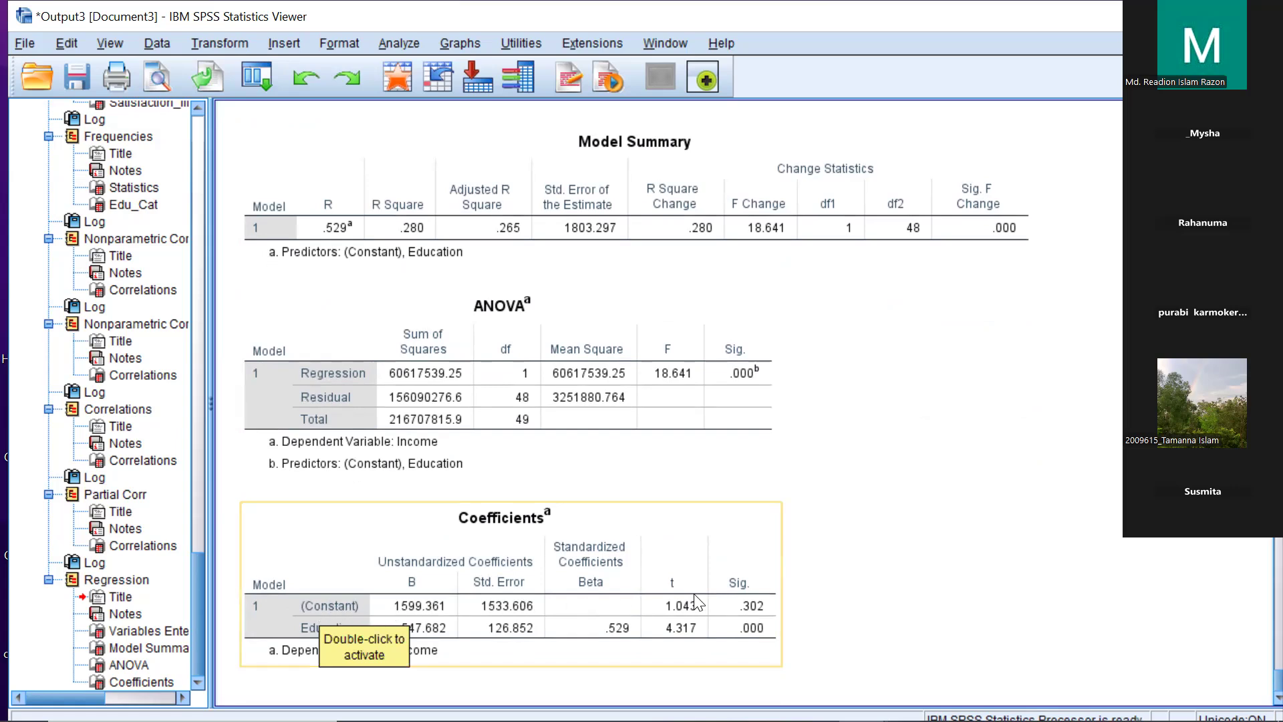
click(225, 636)
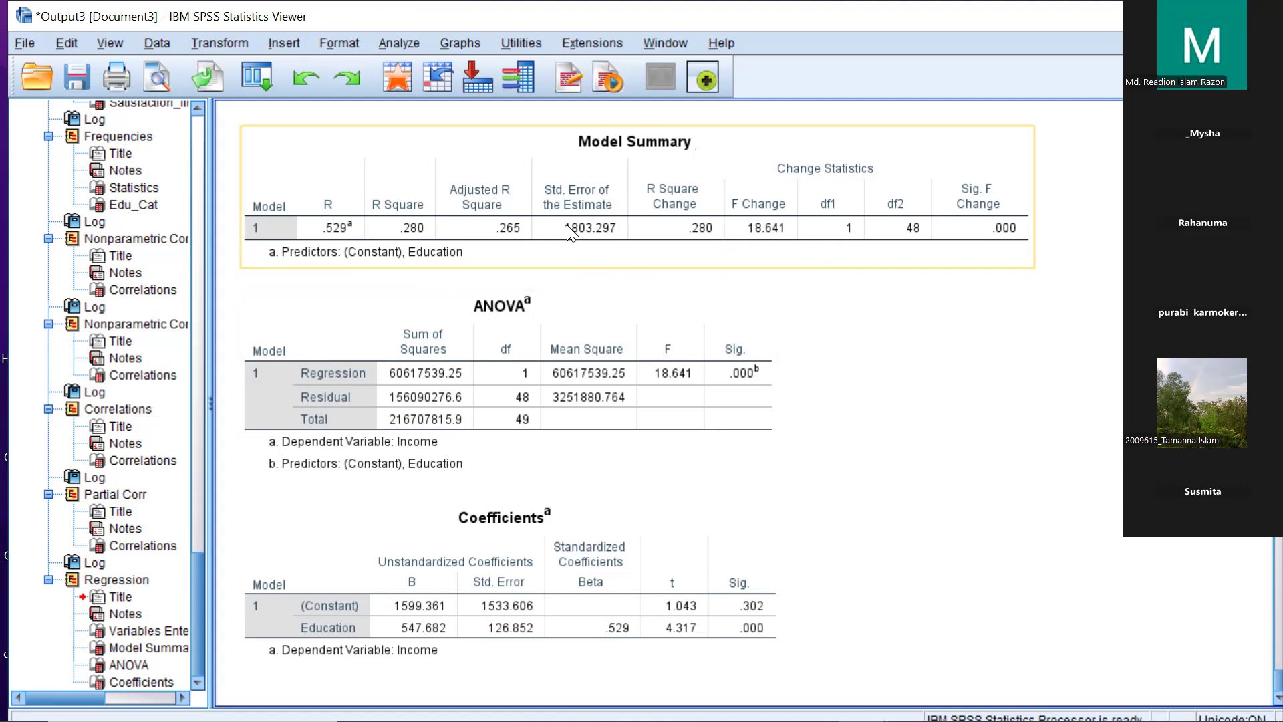
click(435, 292)
click(444, 259)
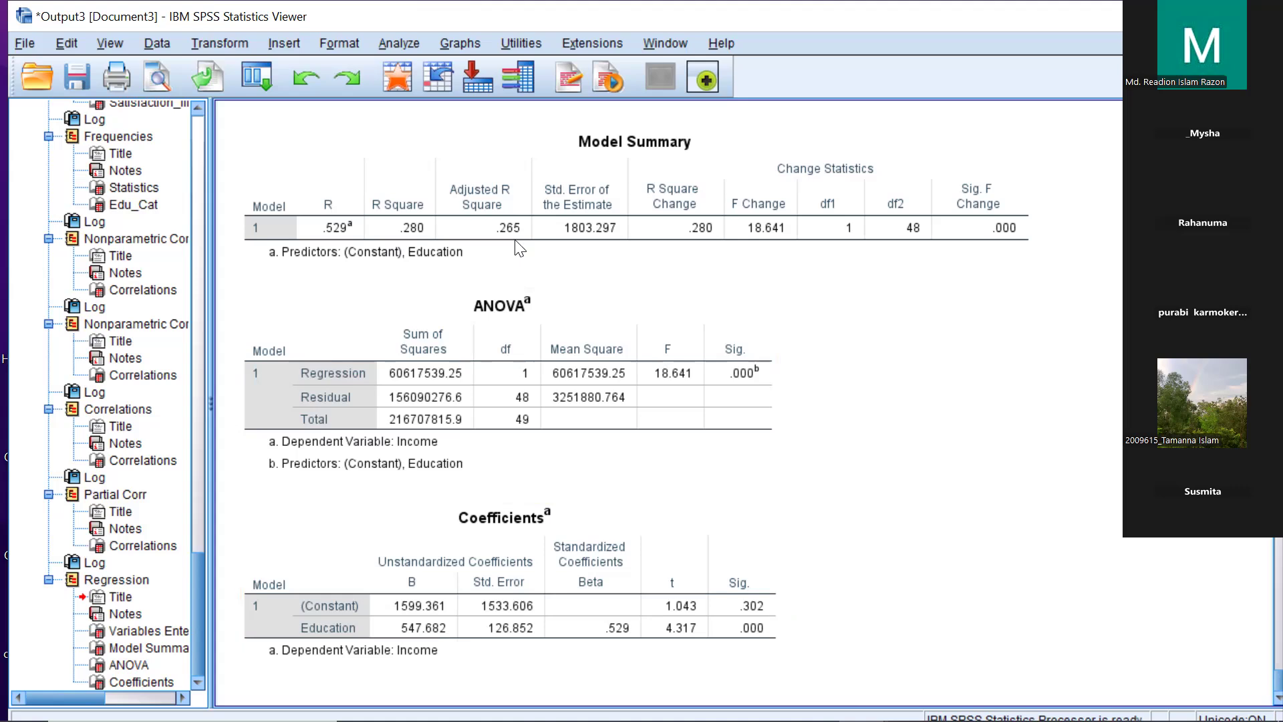
Step: Add Age, Satisfaction_life, Weight and Exercise_Hours as independent variables alongside Education, run the linear regression on Income and review its tables
click(405, 41)
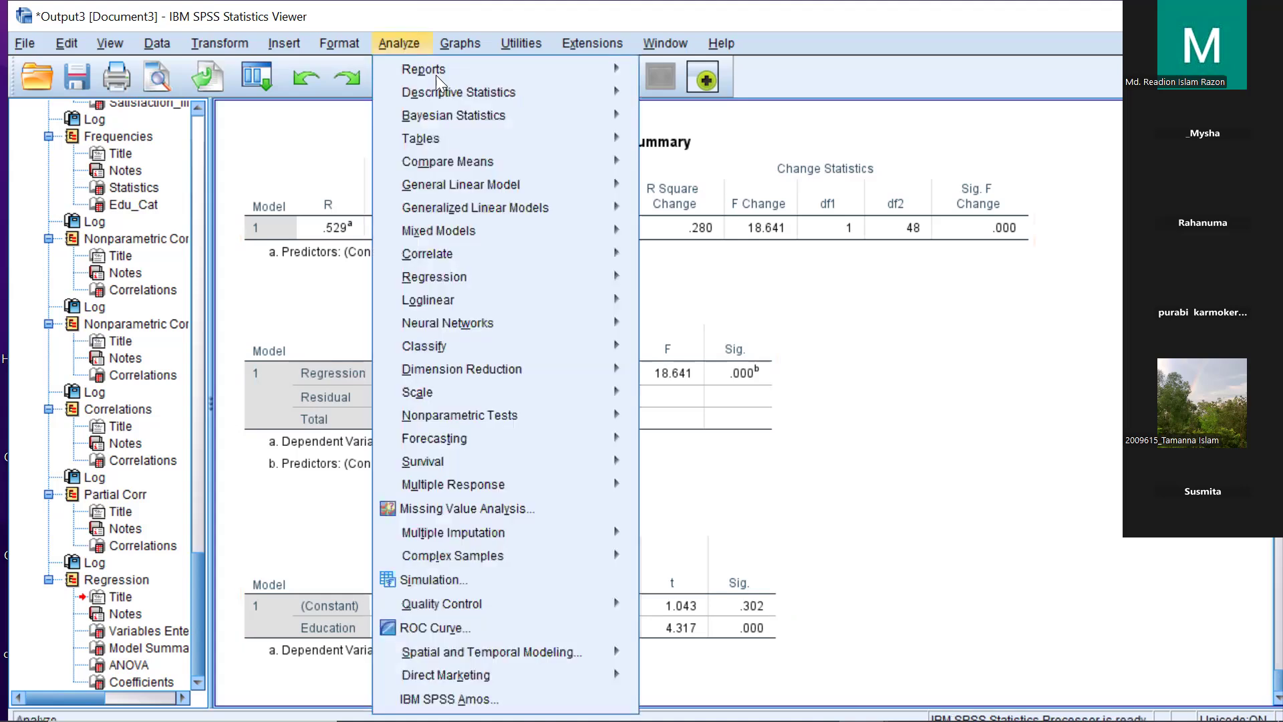
mouse_move(555, 274)
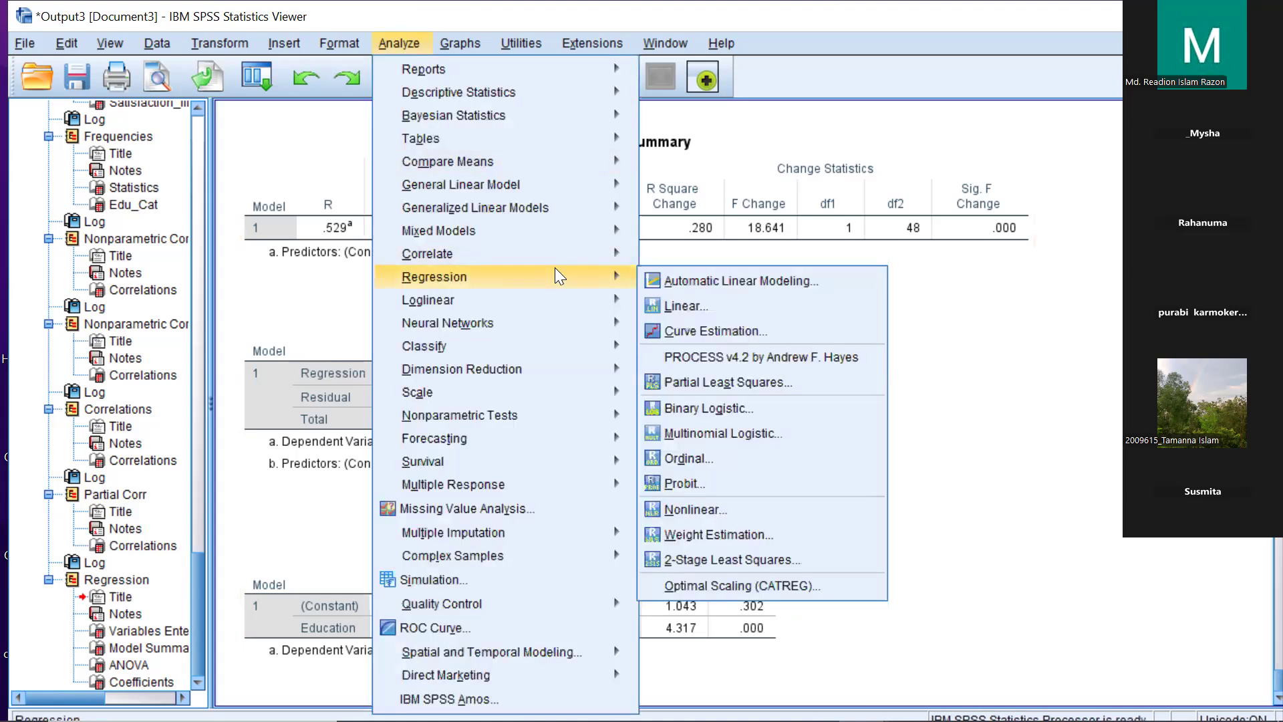
click(682, 304)
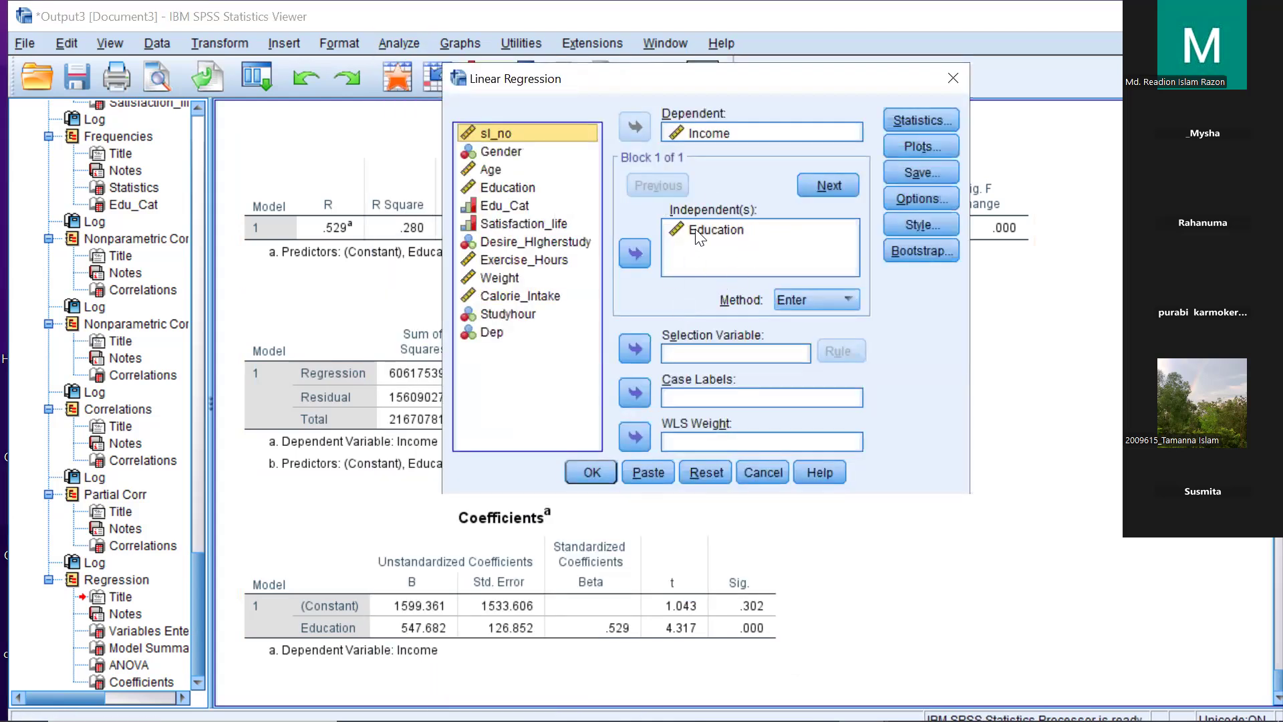
drag(493, 170, 688, 245)
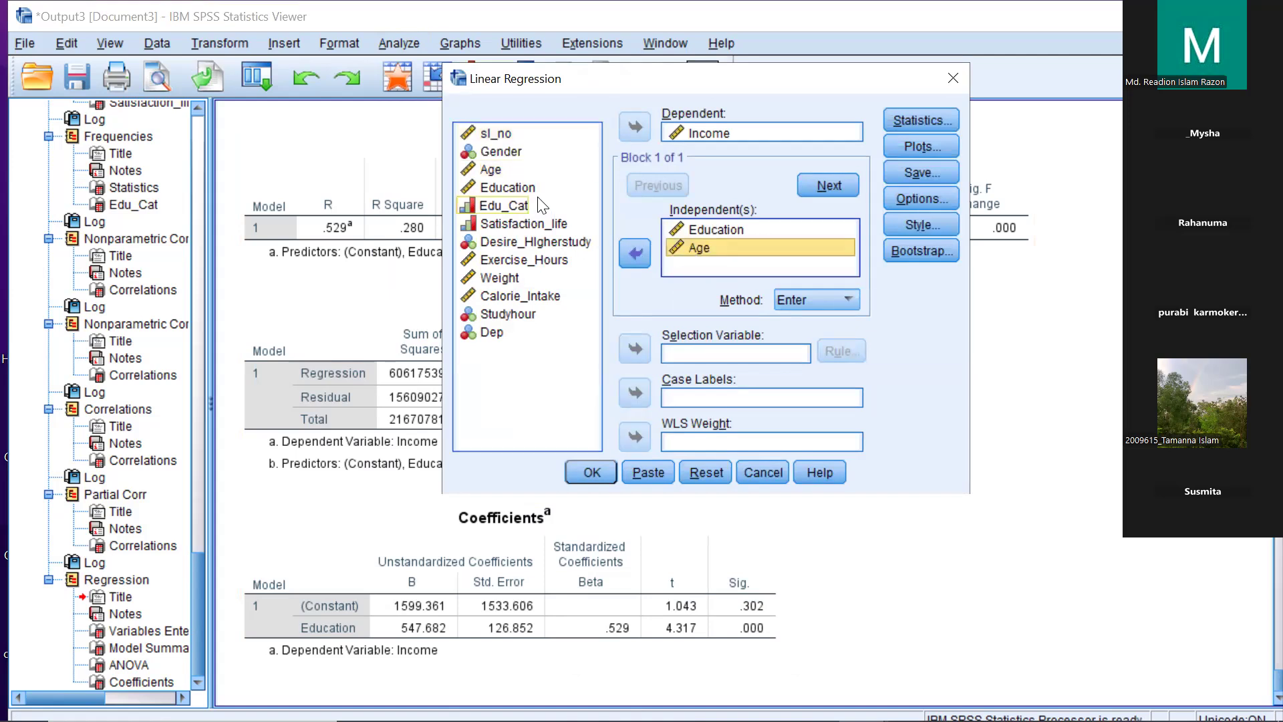
drag(501, 226, 683, 266)
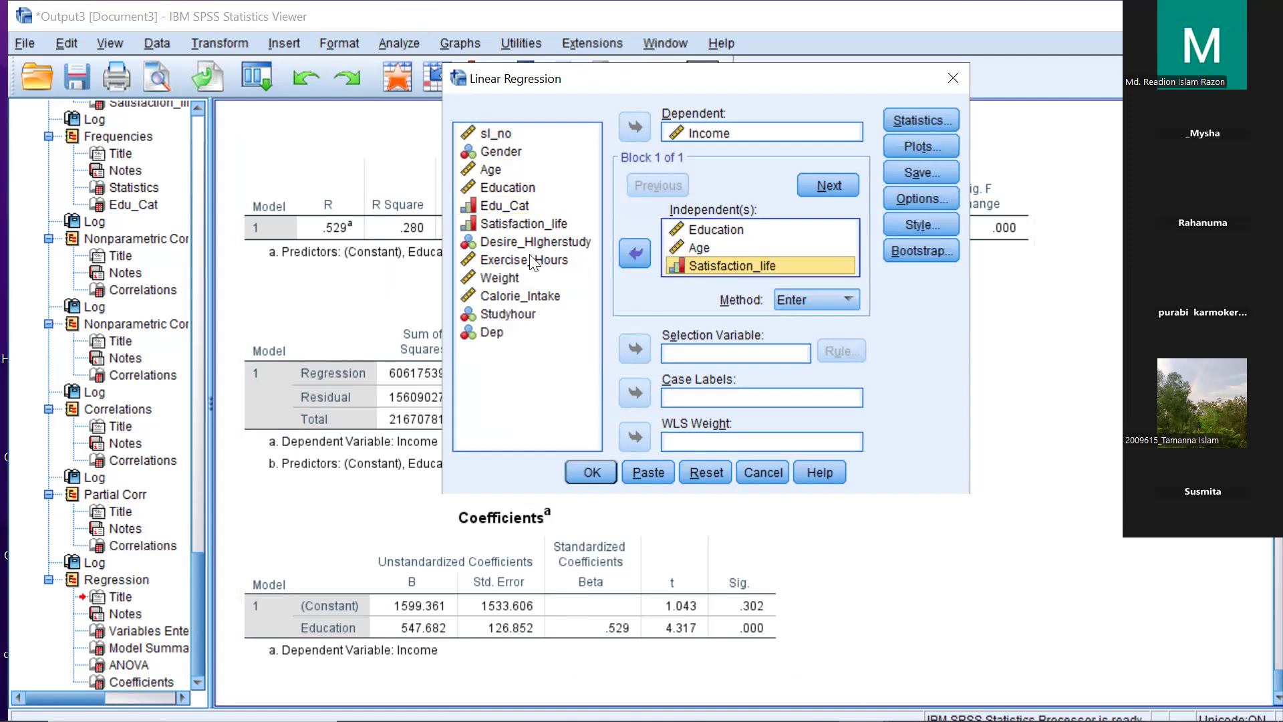
drag(500, 277, 713, 258)
drag(514, 264, 703, 250)
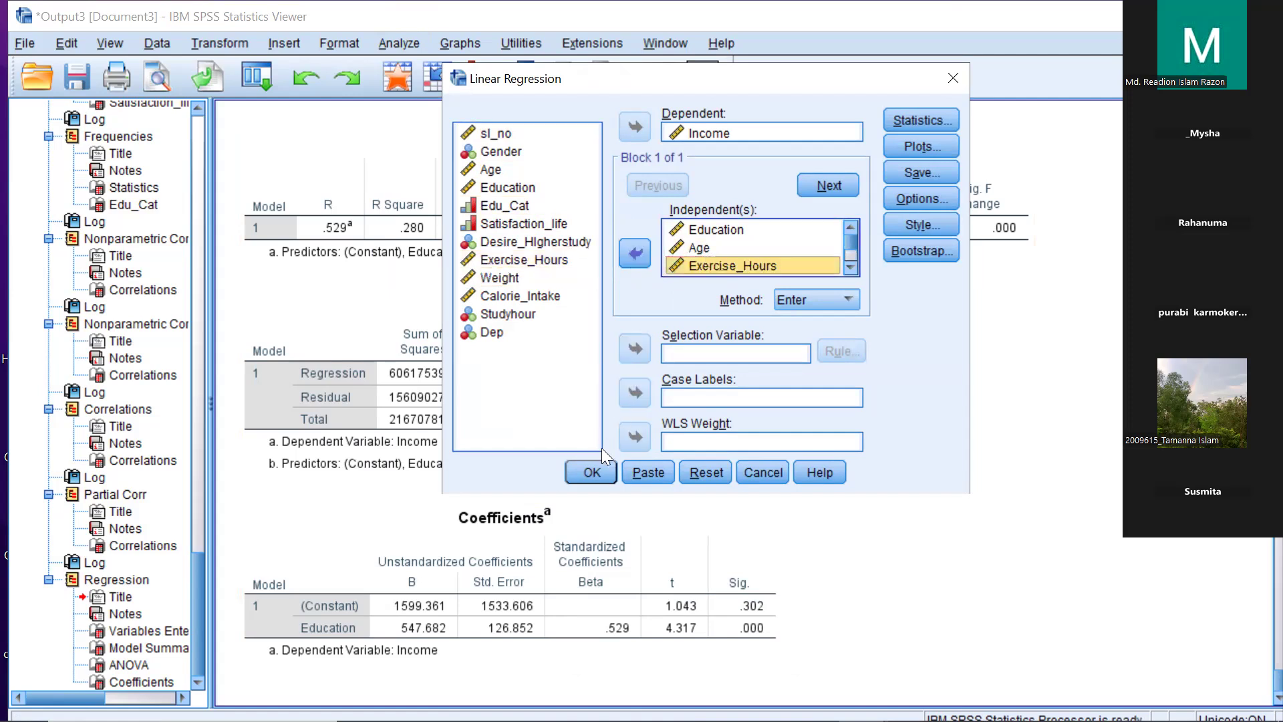
click(591, 472)
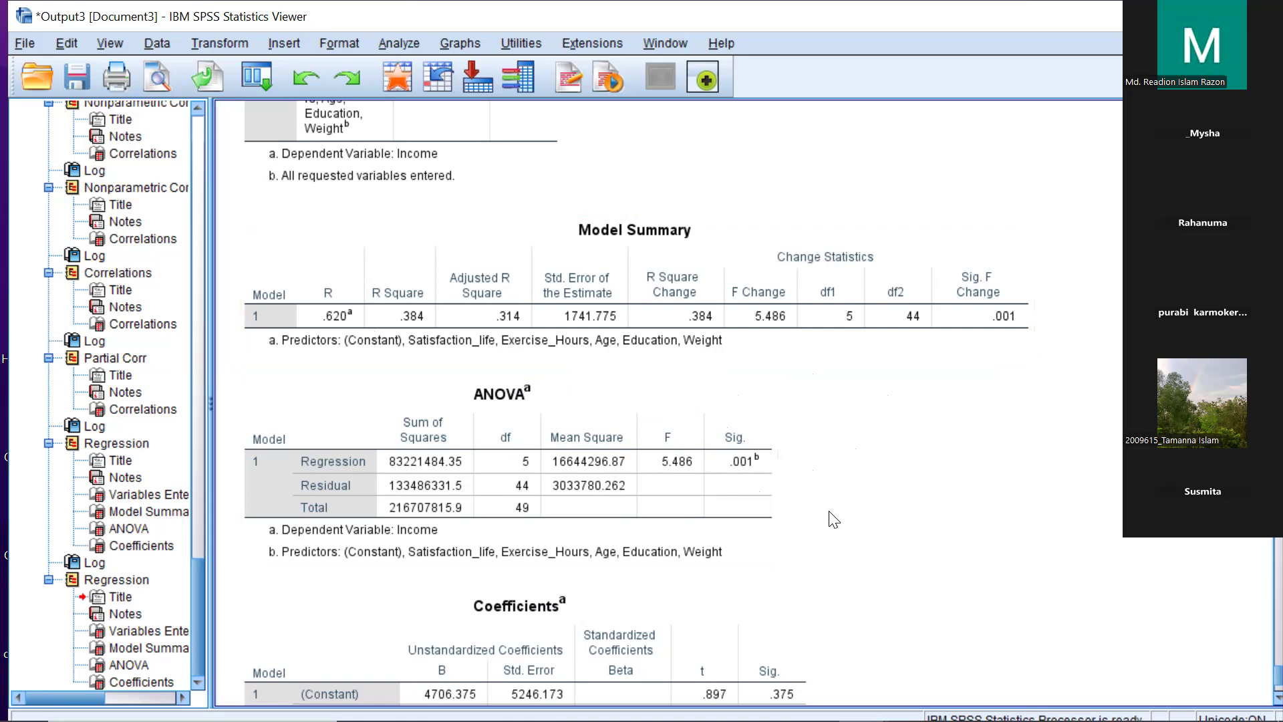
scroll(833, 520, down, 5)
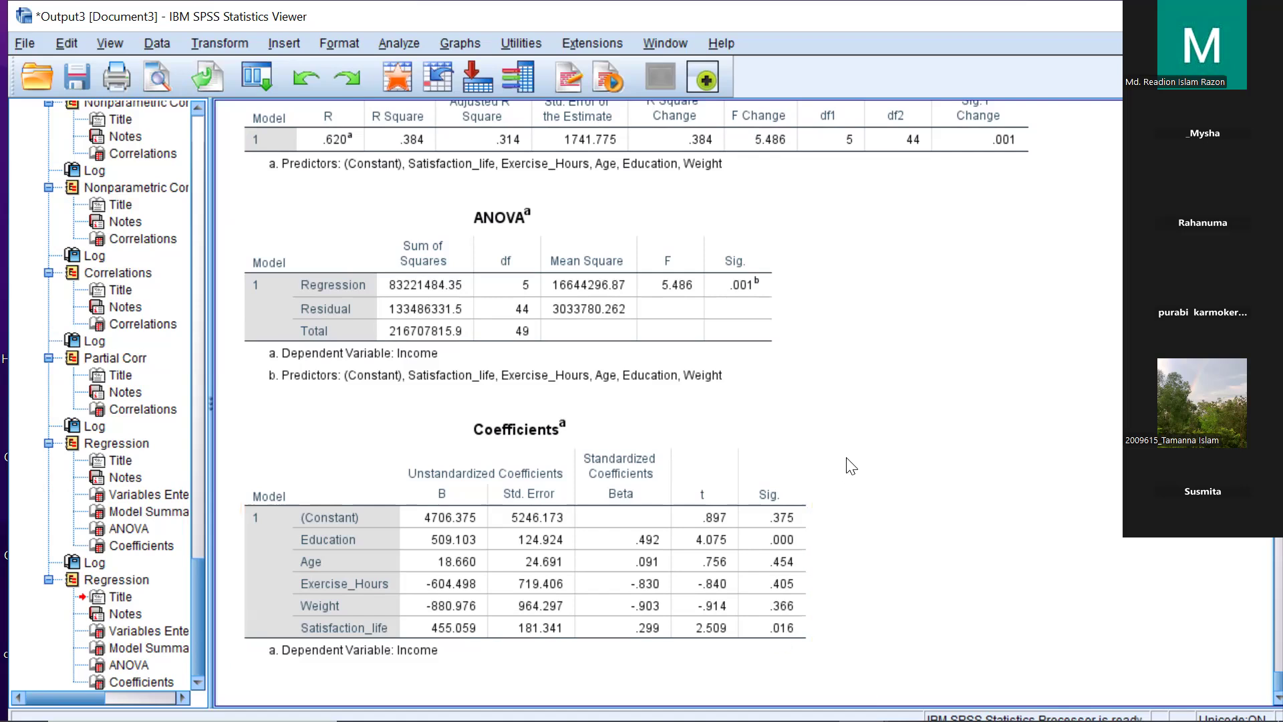
scroll(850, 466, up, 3)
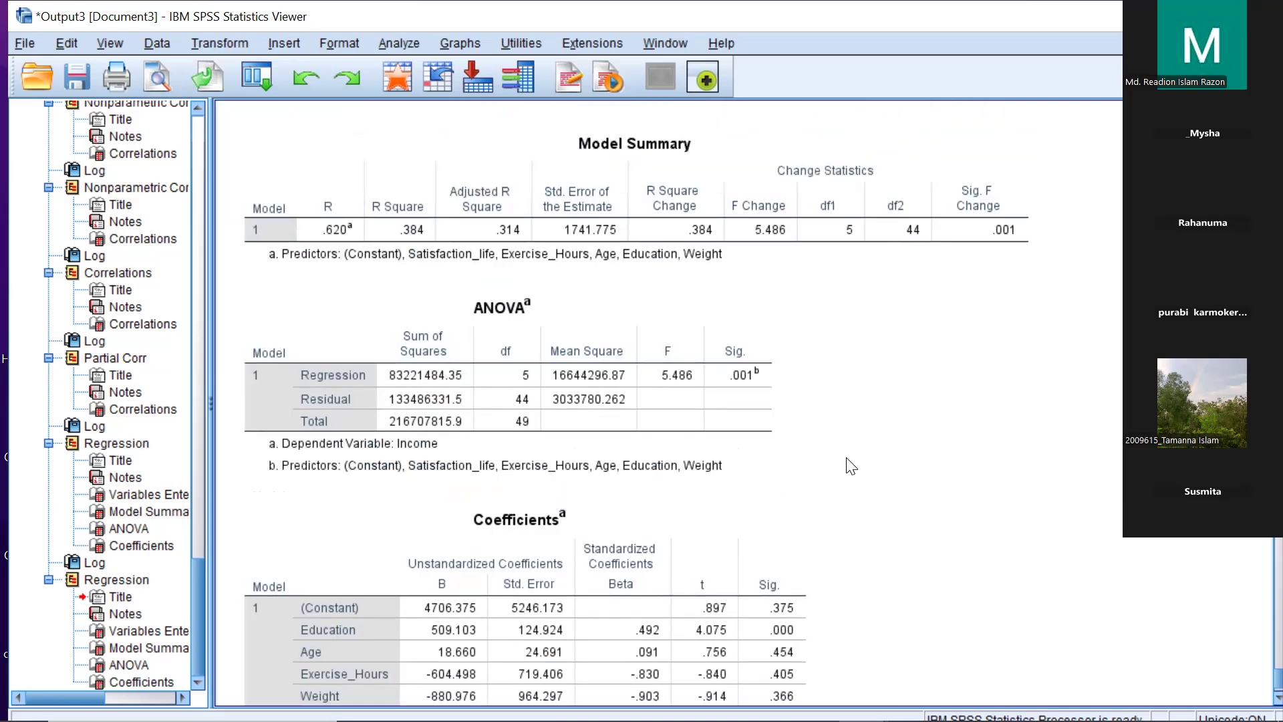
Step: Examine the Model Summary, ANOVA and Coefficients tables of the Income regression with five predictors
scroll(851, 466, down, 3)
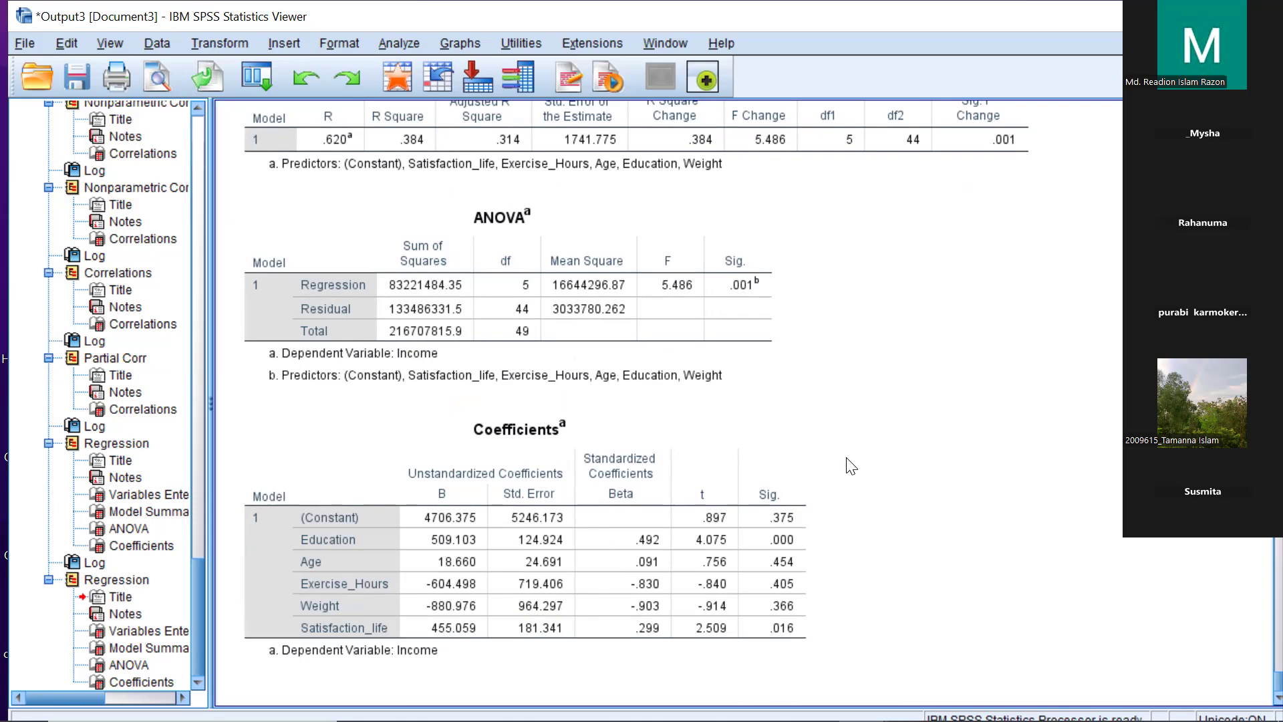
scroll(850, 466, up, 6)
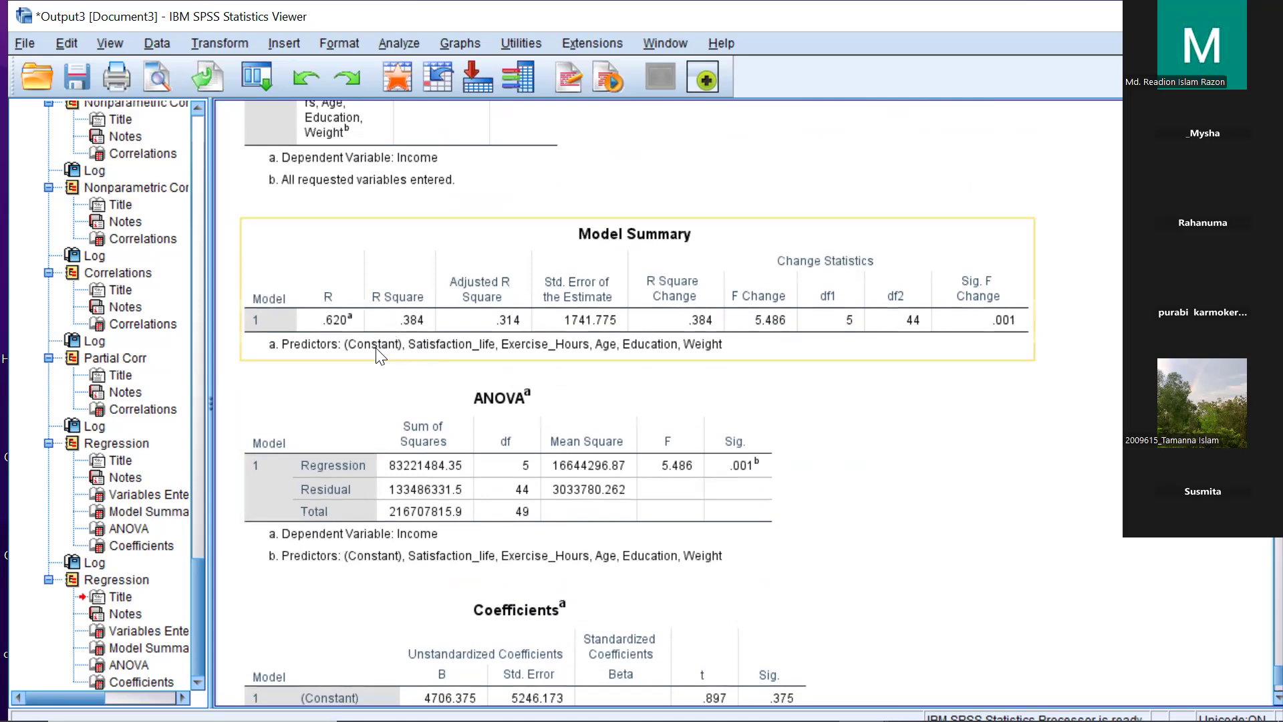
scroll(375, 435, down, 3)
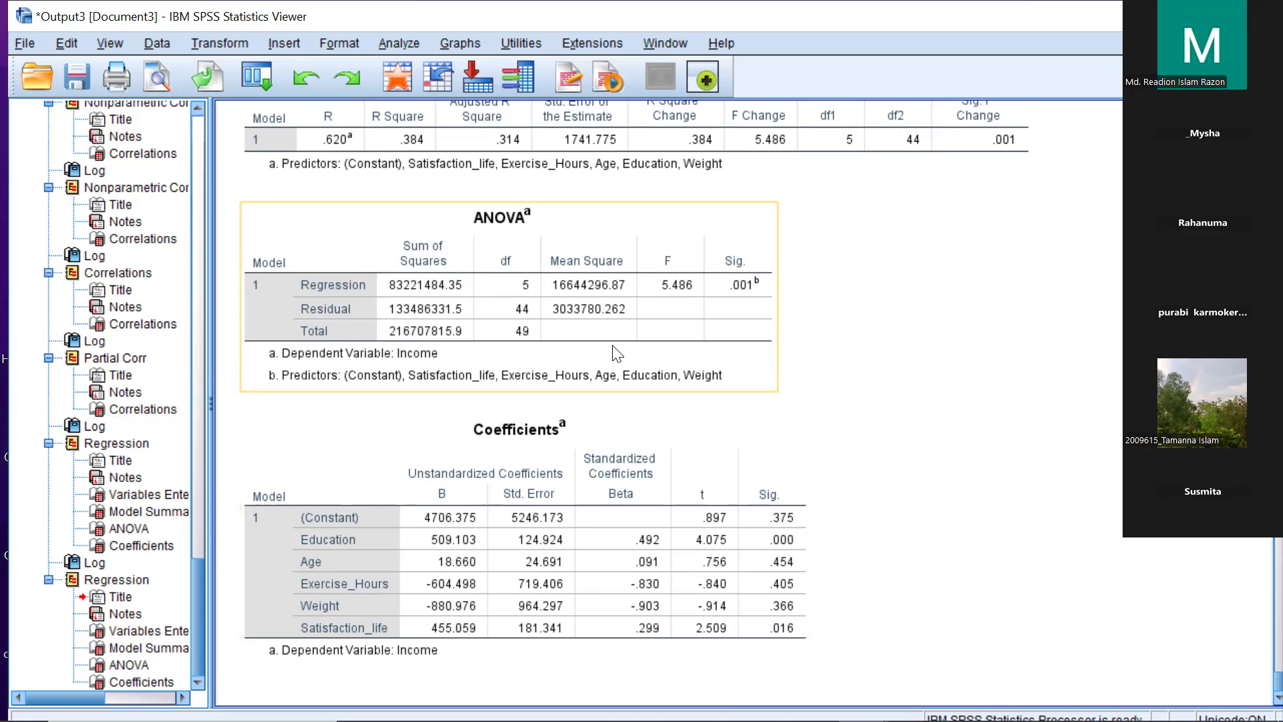
scroll(612, 344, up, 3)
click(339, 210)
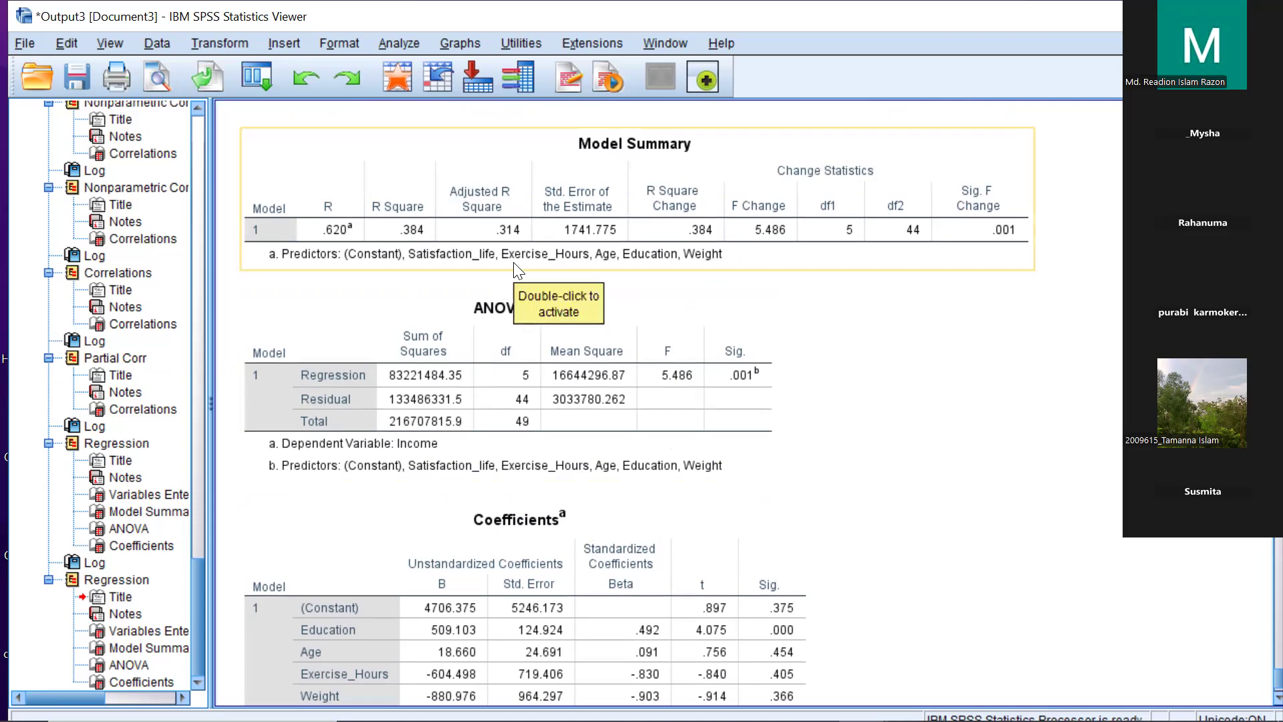
scroll(774, 555, down, 3)
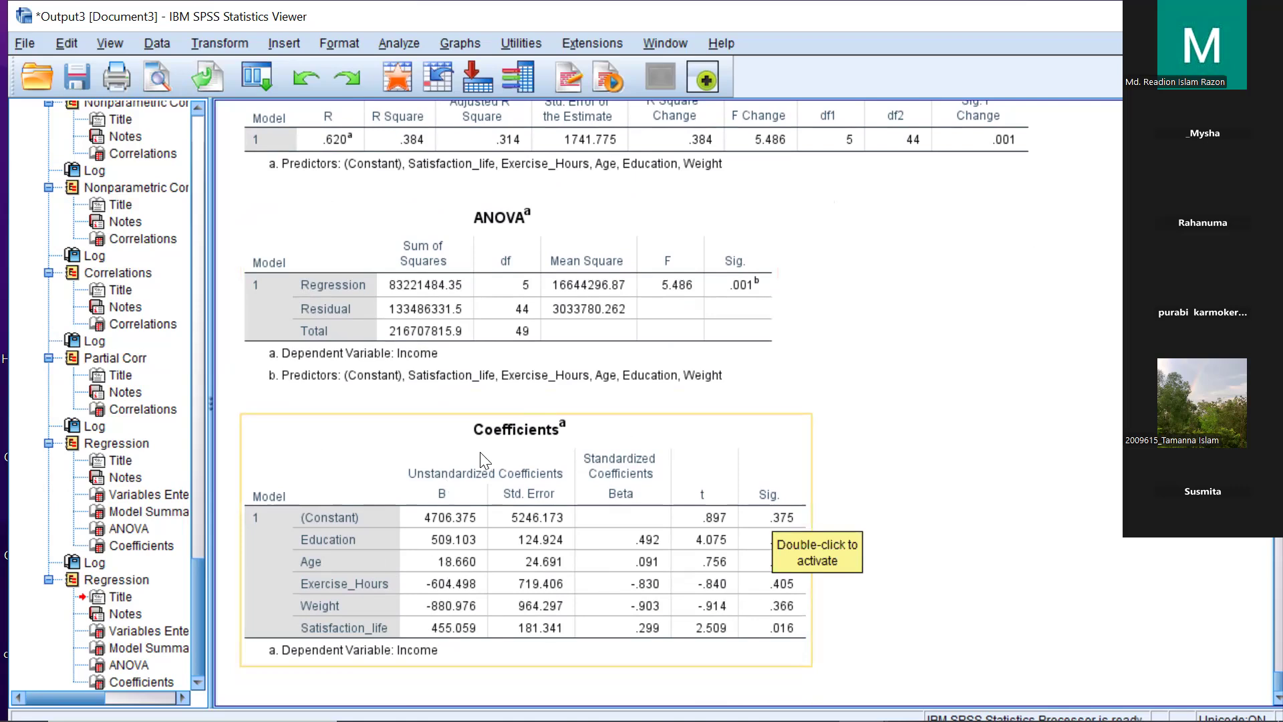
Step: Remove Age, Exercise_Hours and Weight from the Linear Regression independents, leaving Education and Satisfaction_life as predictors of Income
click(399, 35)
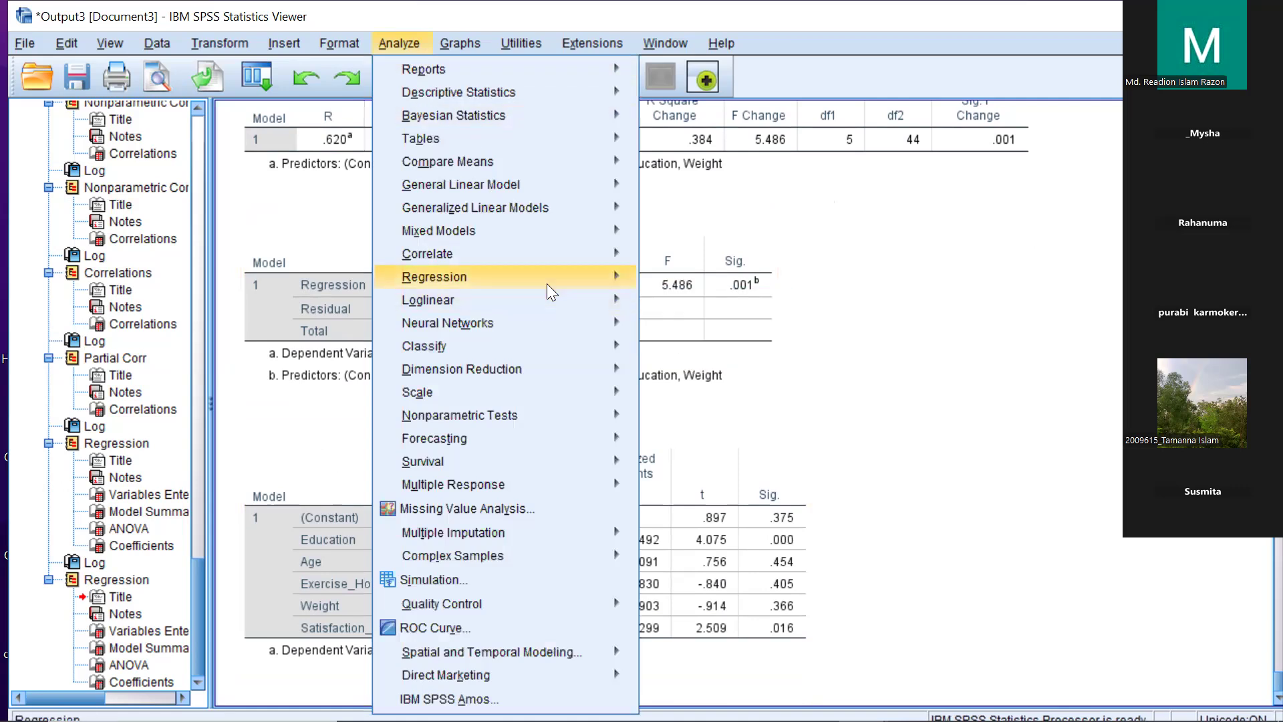
mouse_move(547, 284)
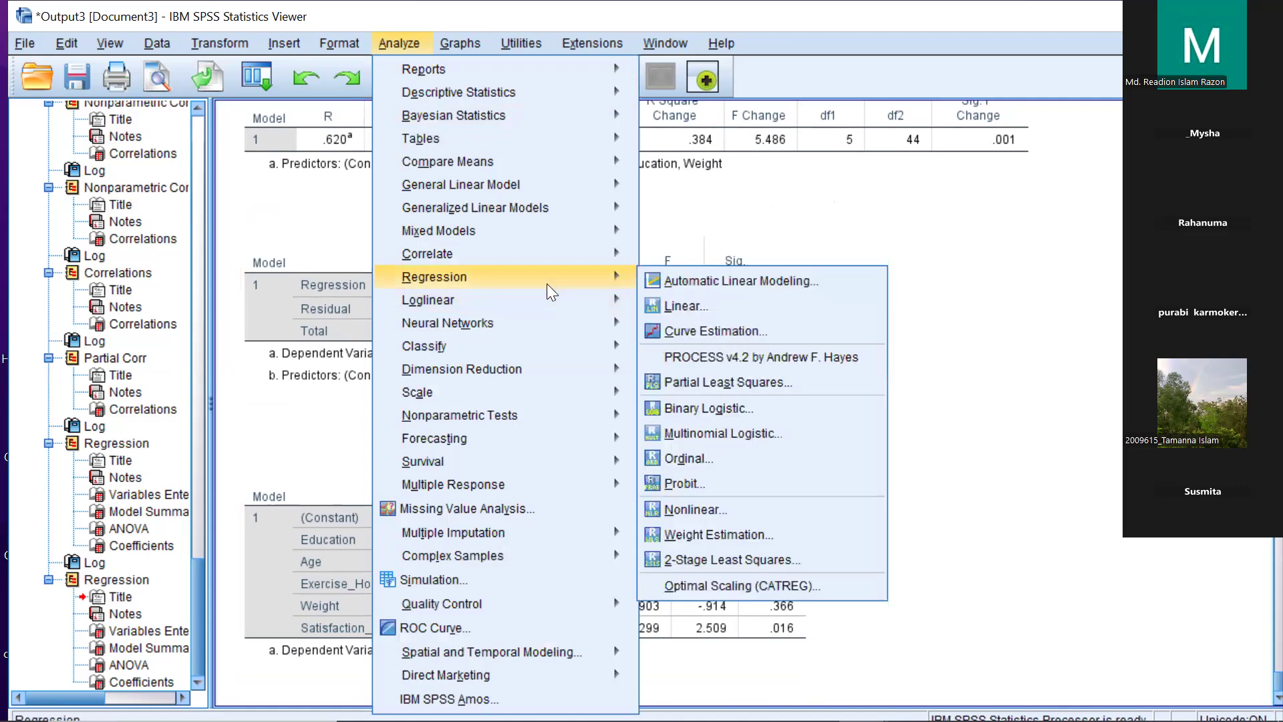
click(674, 305)
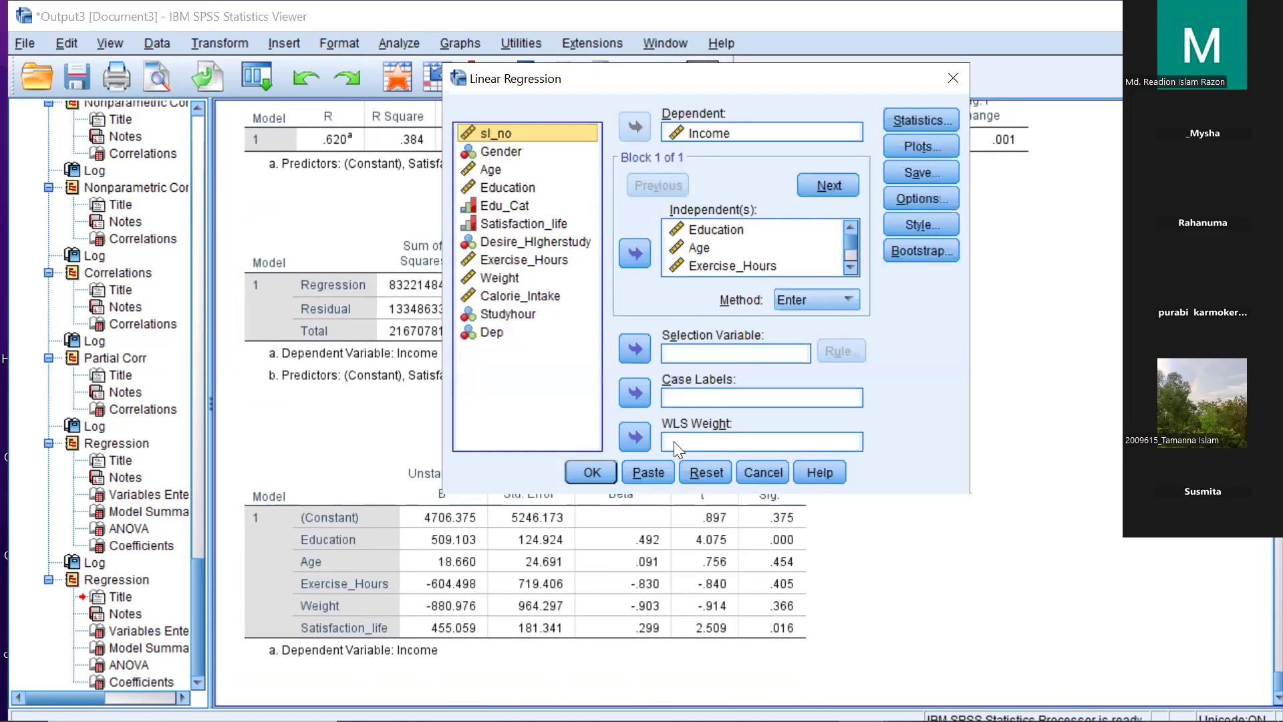
click(702, 244)
click(635, 253)
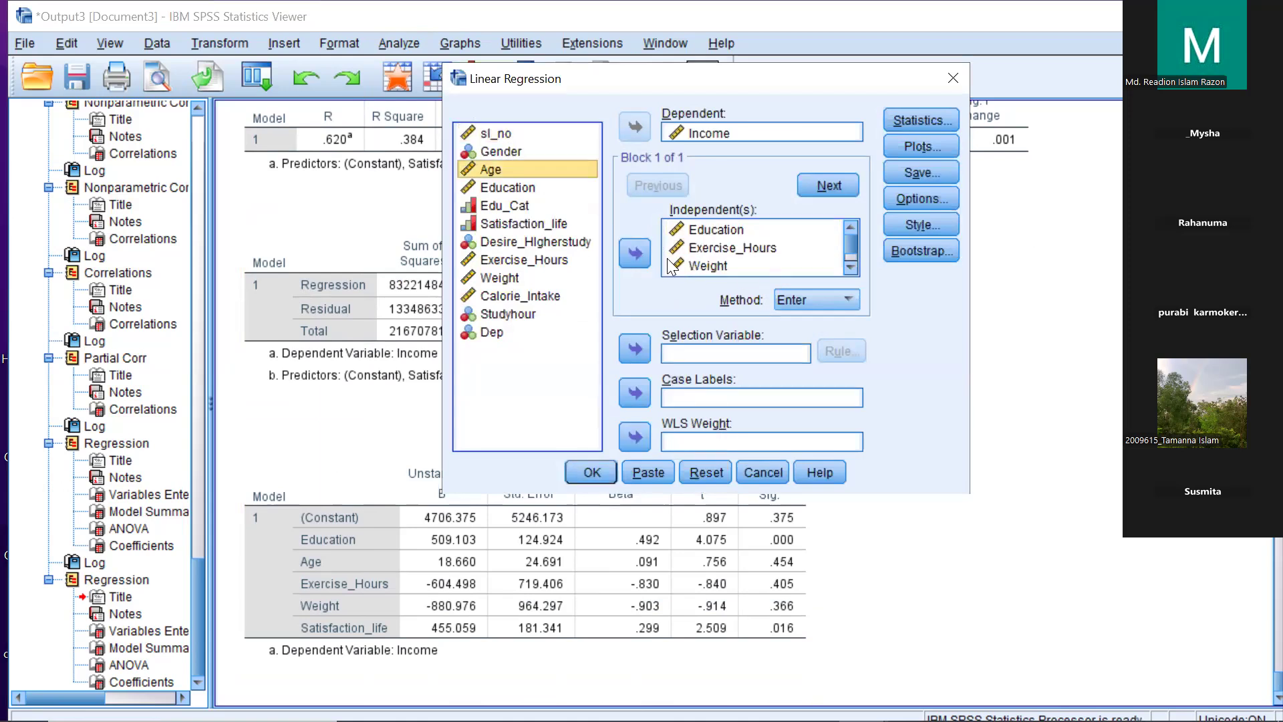
click(714, 250)
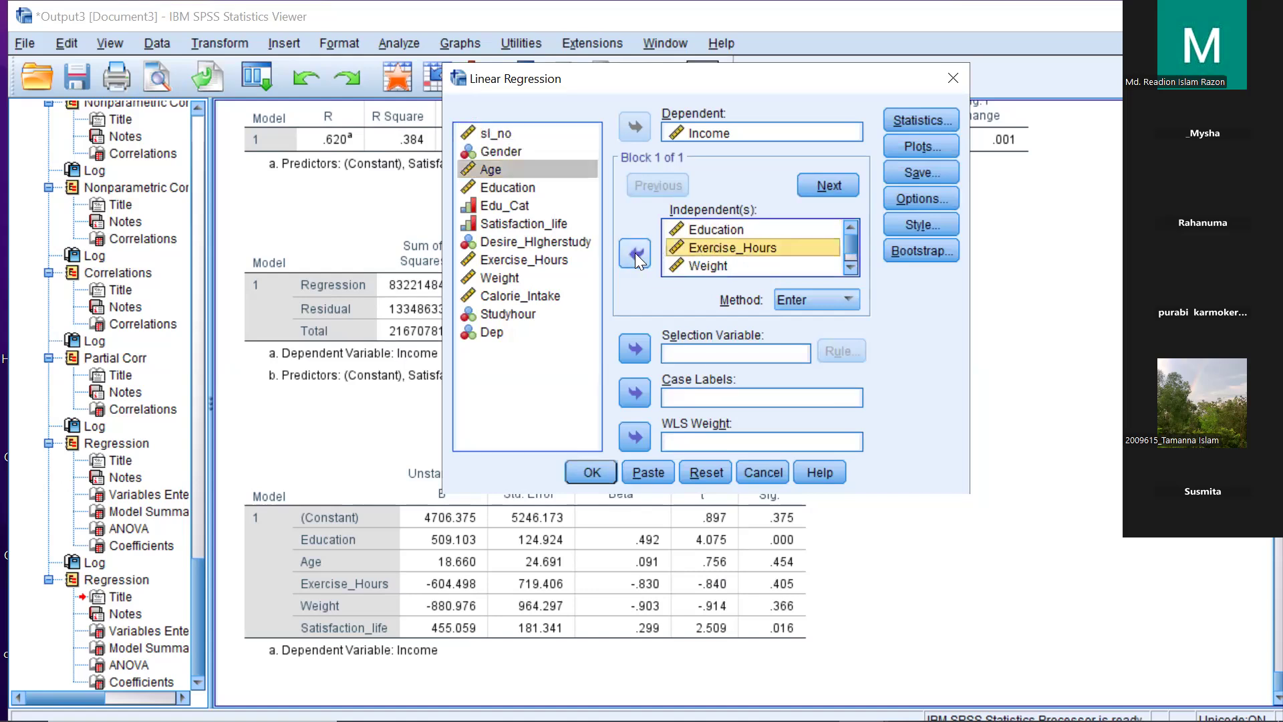
click(635, 253)
click(722, 246)
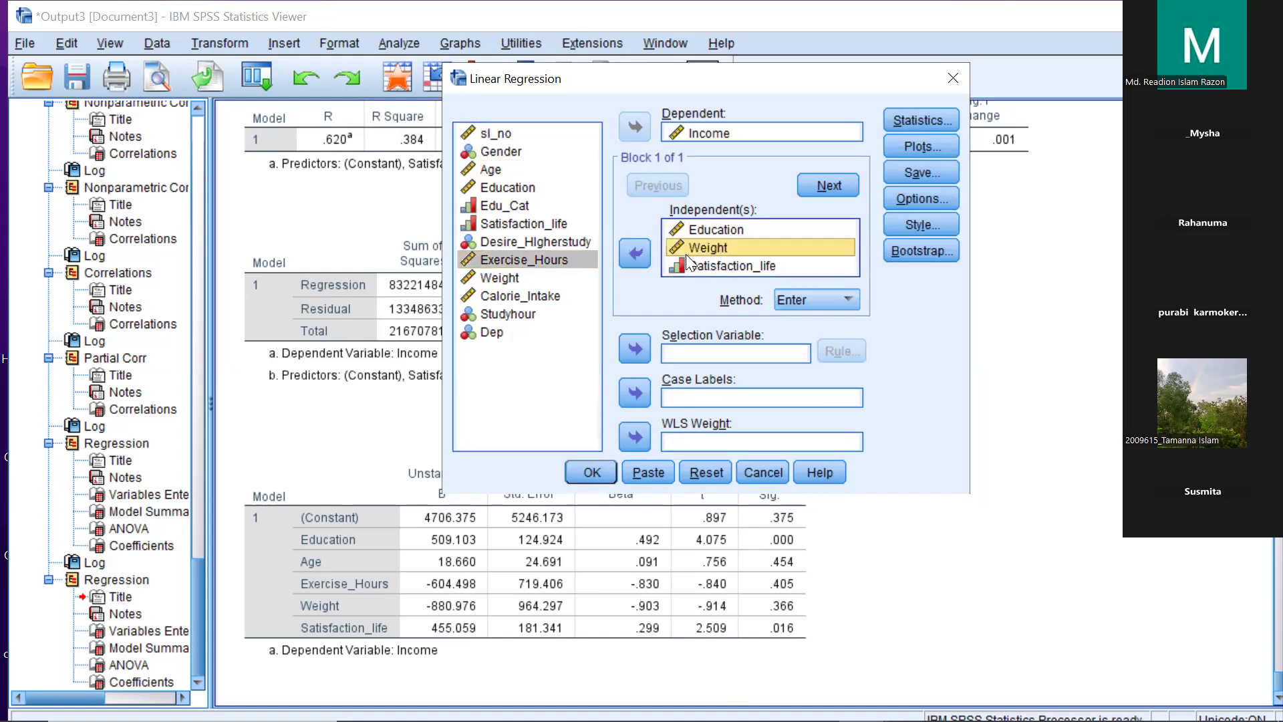
click(635, 253)
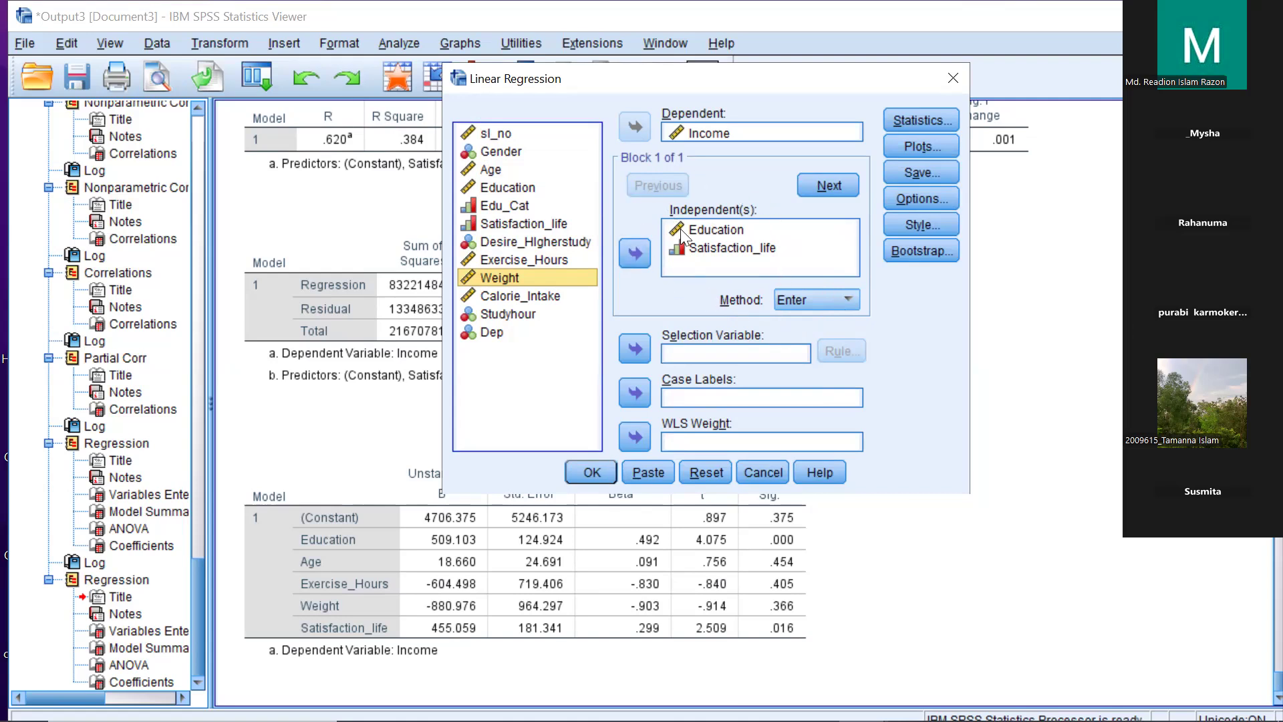
Step: Set the regression method to Stepwise, keep Estimates, Model fit and R squared change as the statistics, and run it
click(810, 296)
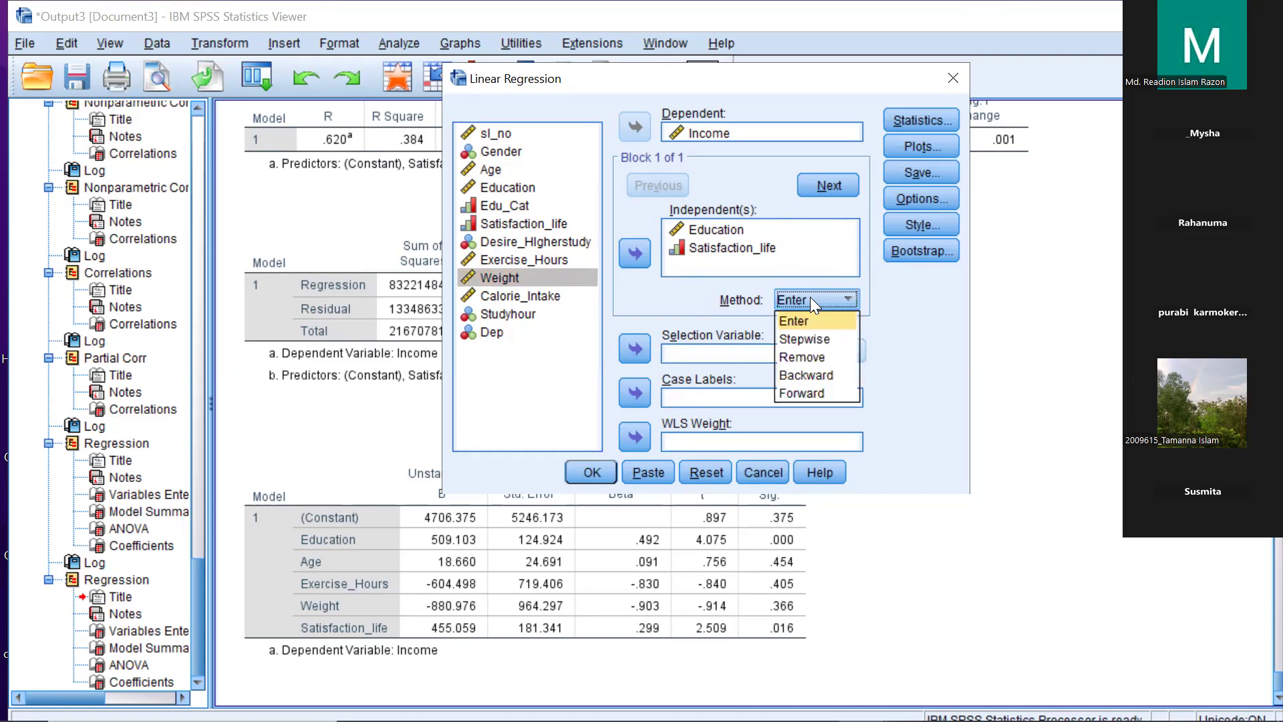
click(809, 338)
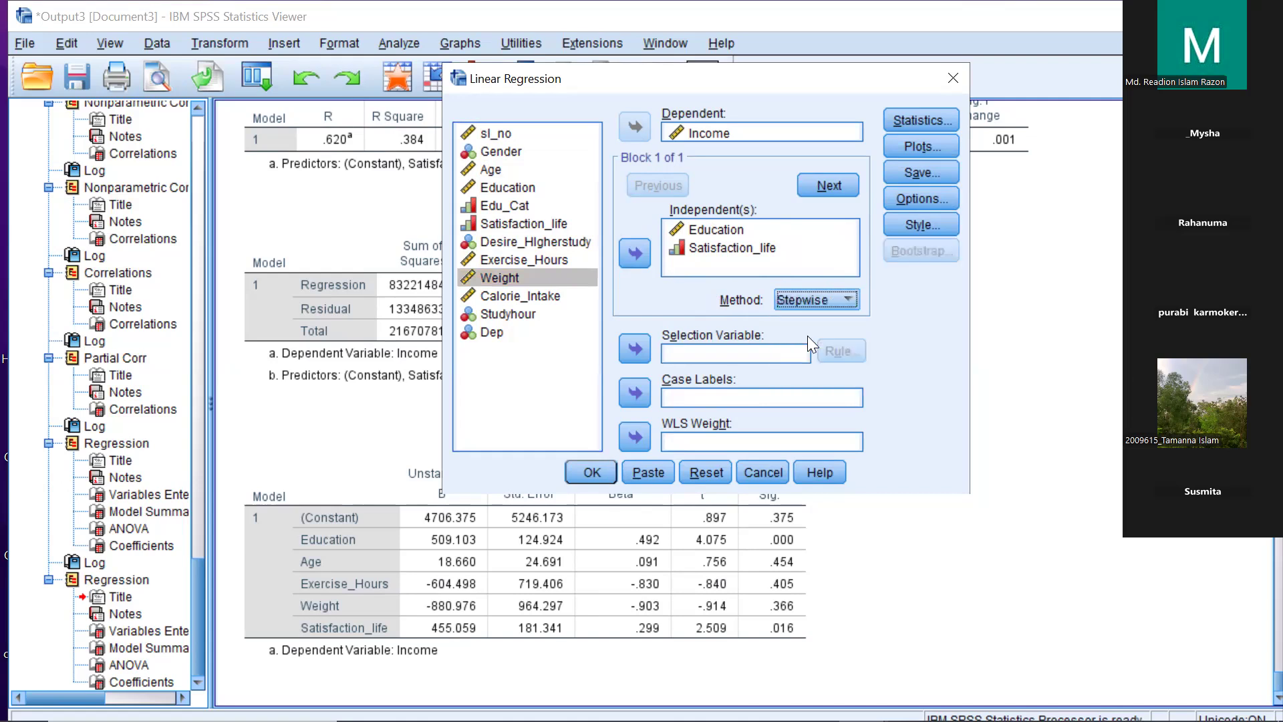
click(932, 119)
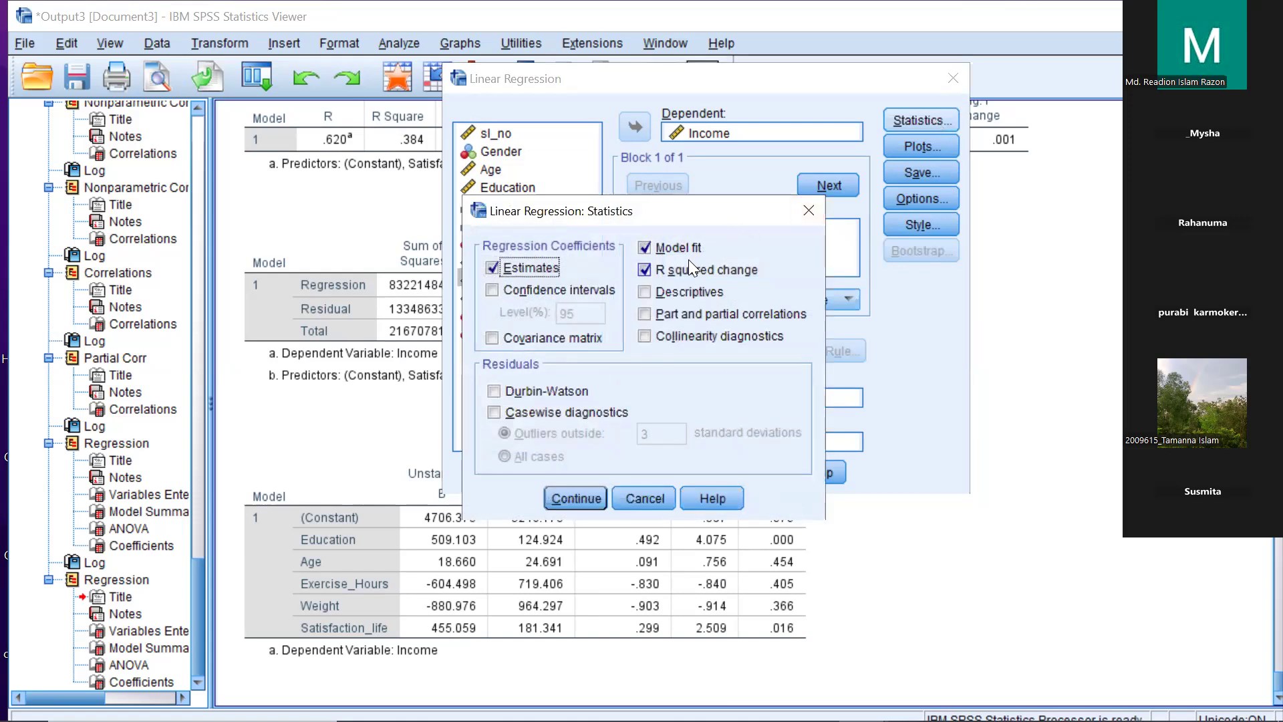
click(572, 497)
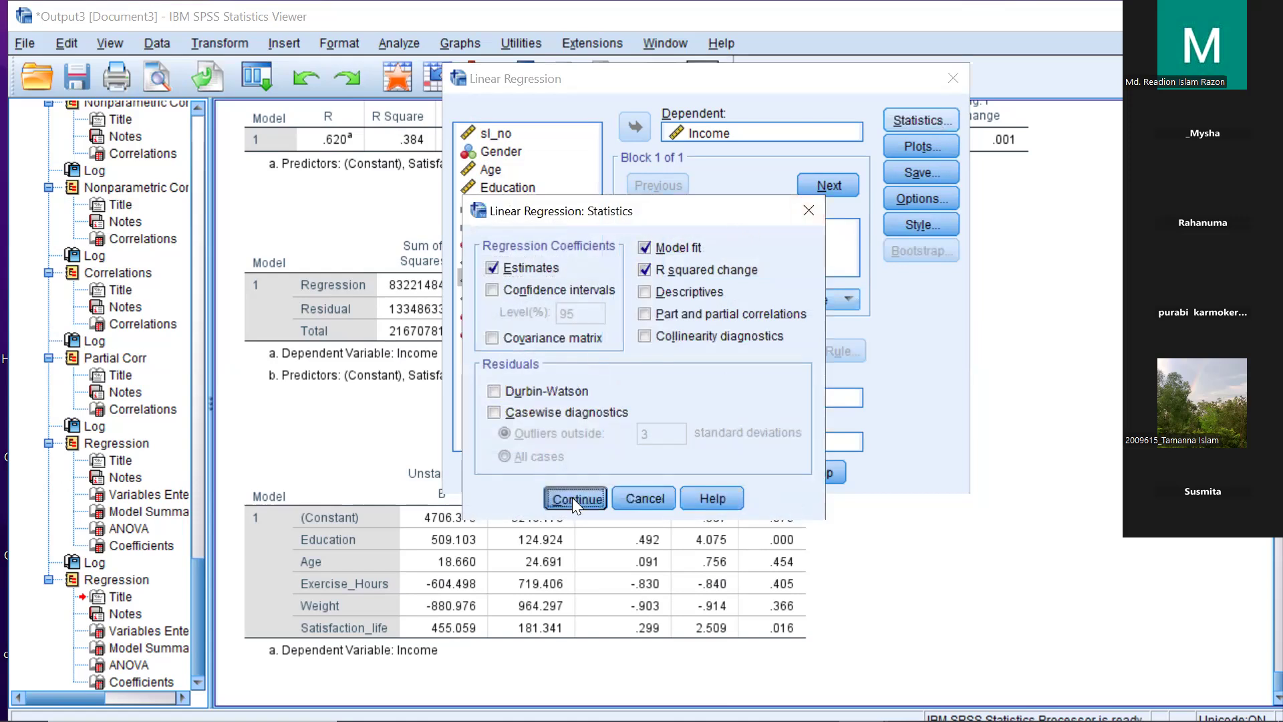
click(592, 471)
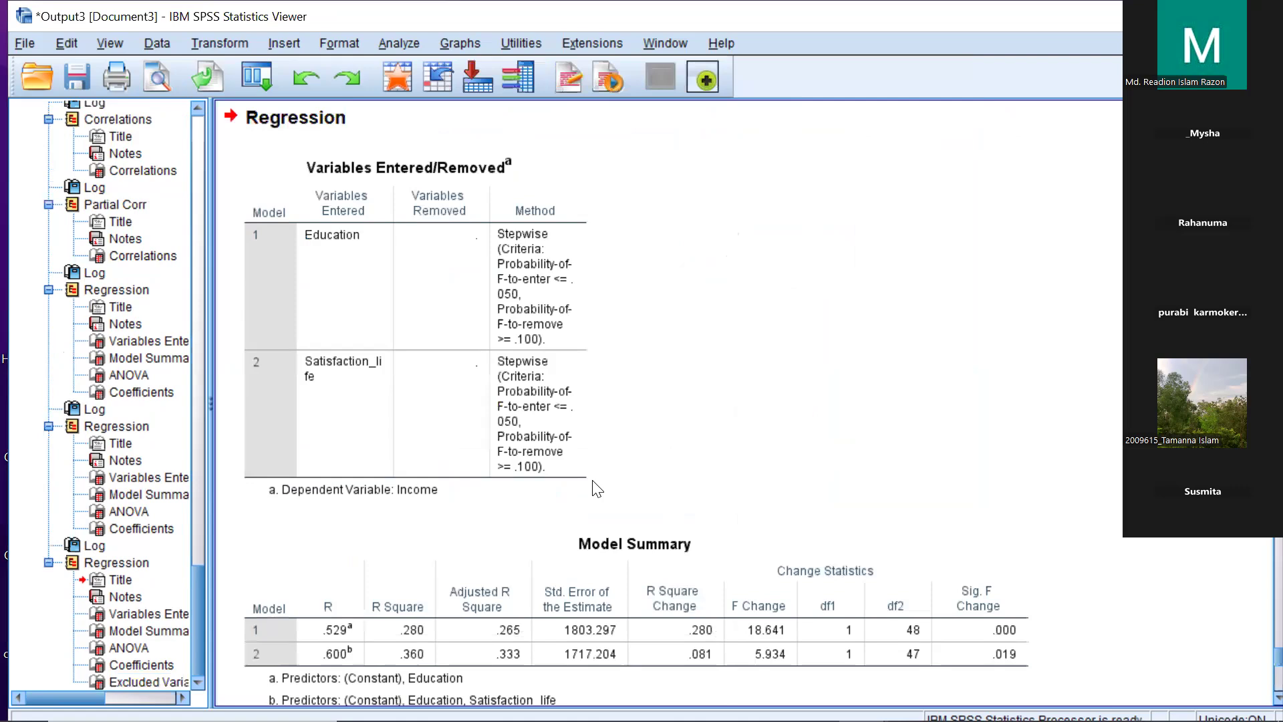
Step: Examine the Model Summary, ANOVA and Coefficients tables of the stepwise Income regression, comparing models 1 and 2
scroll(592, 479, down, 5)
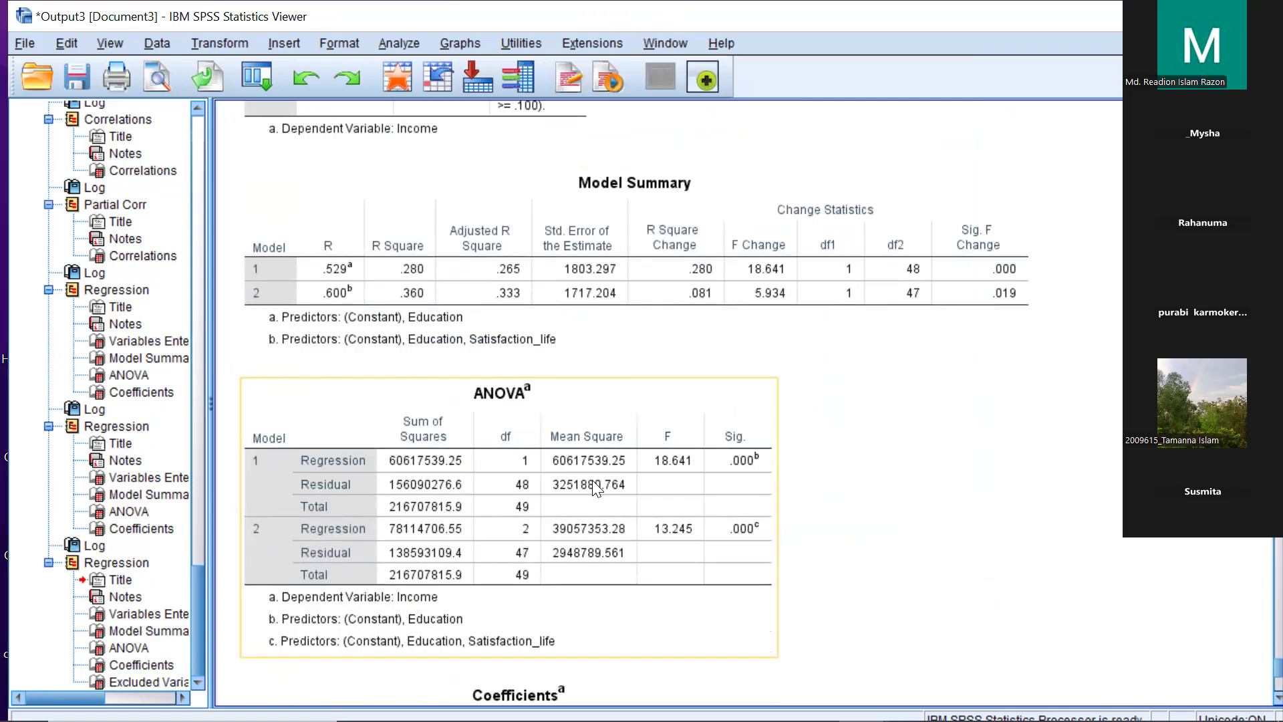
scroll(593, 480, down, 3)
scroll(596, 489, up, 3)
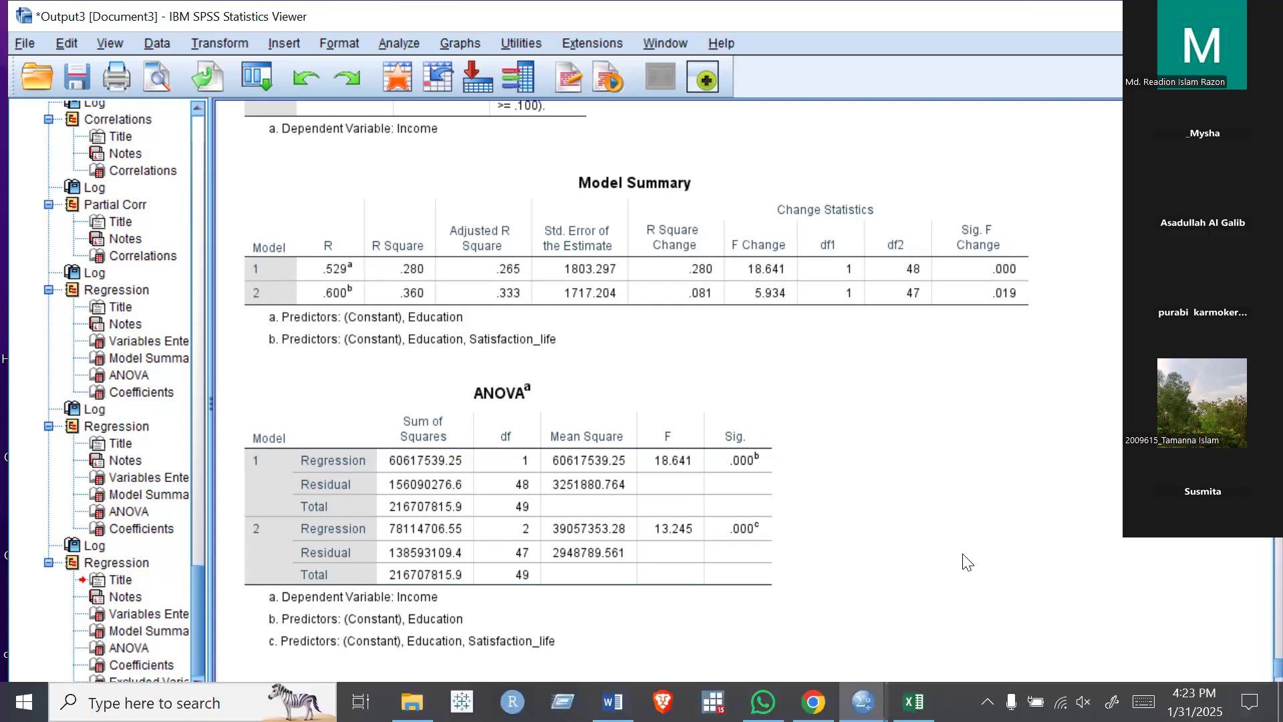
scroll(967, 561, up, 5)
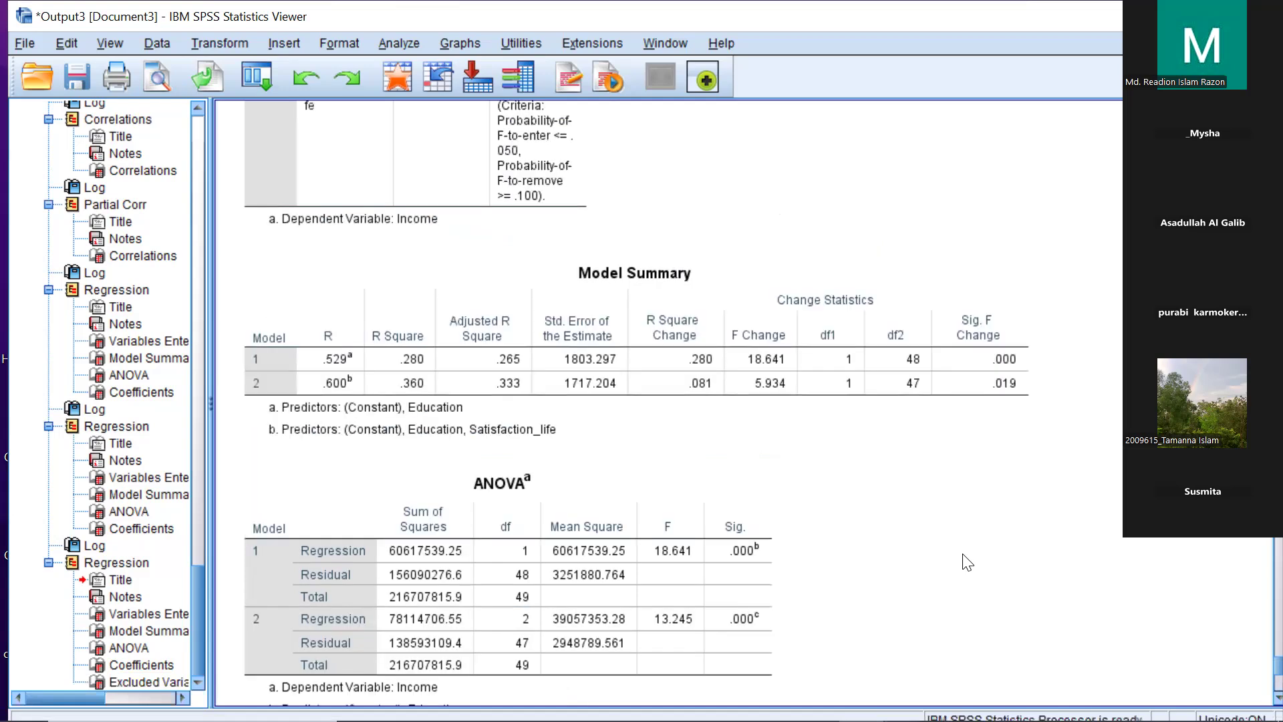
scroll(966, 561, down, 10)
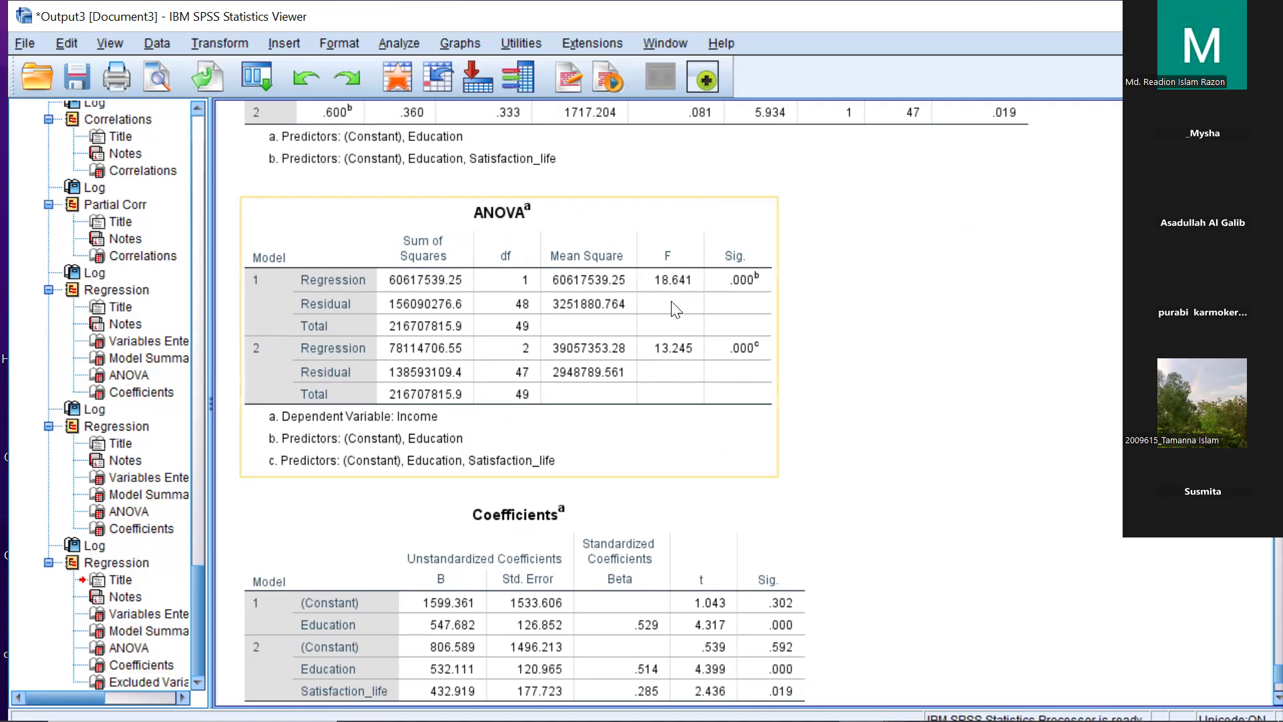
click(789, 237)
click(773, 312)
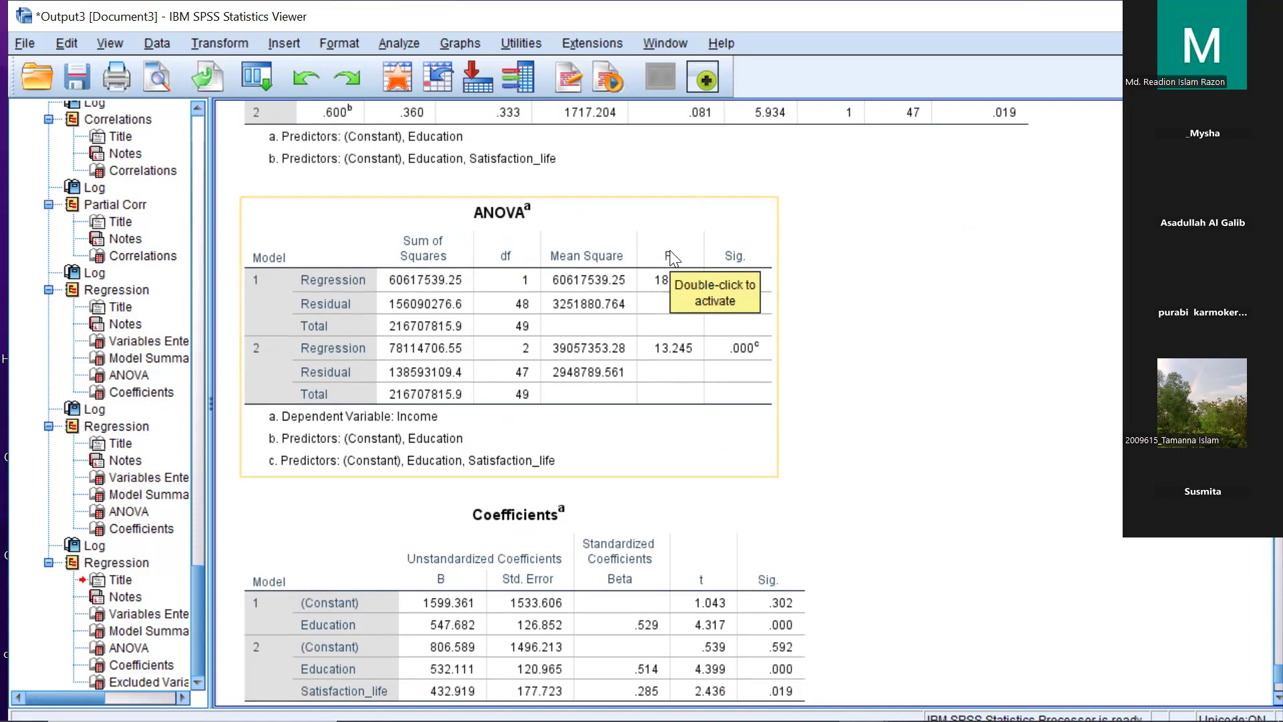
scroll(667, 231, up, 3)
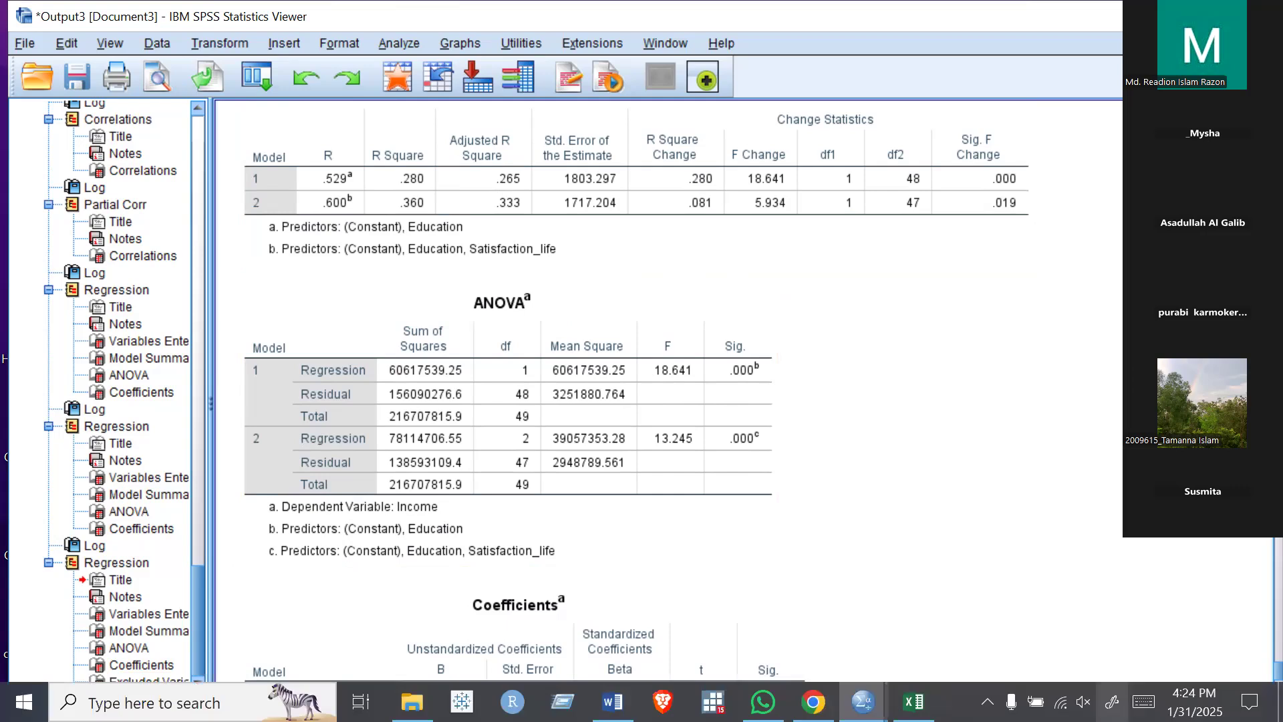
click(490, 123)
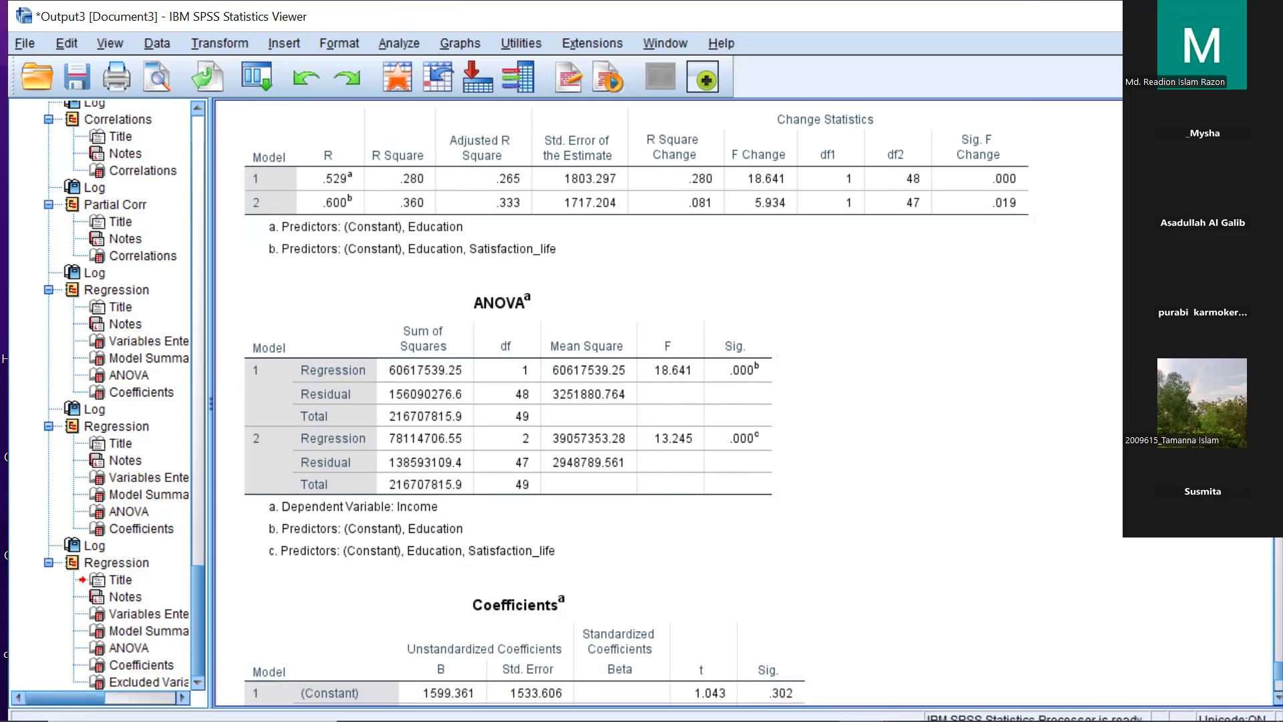
Step: Switch to the Data Editor and inspect the Age, Studyhour and Dep columns of the demo data
key(alt+Tab)
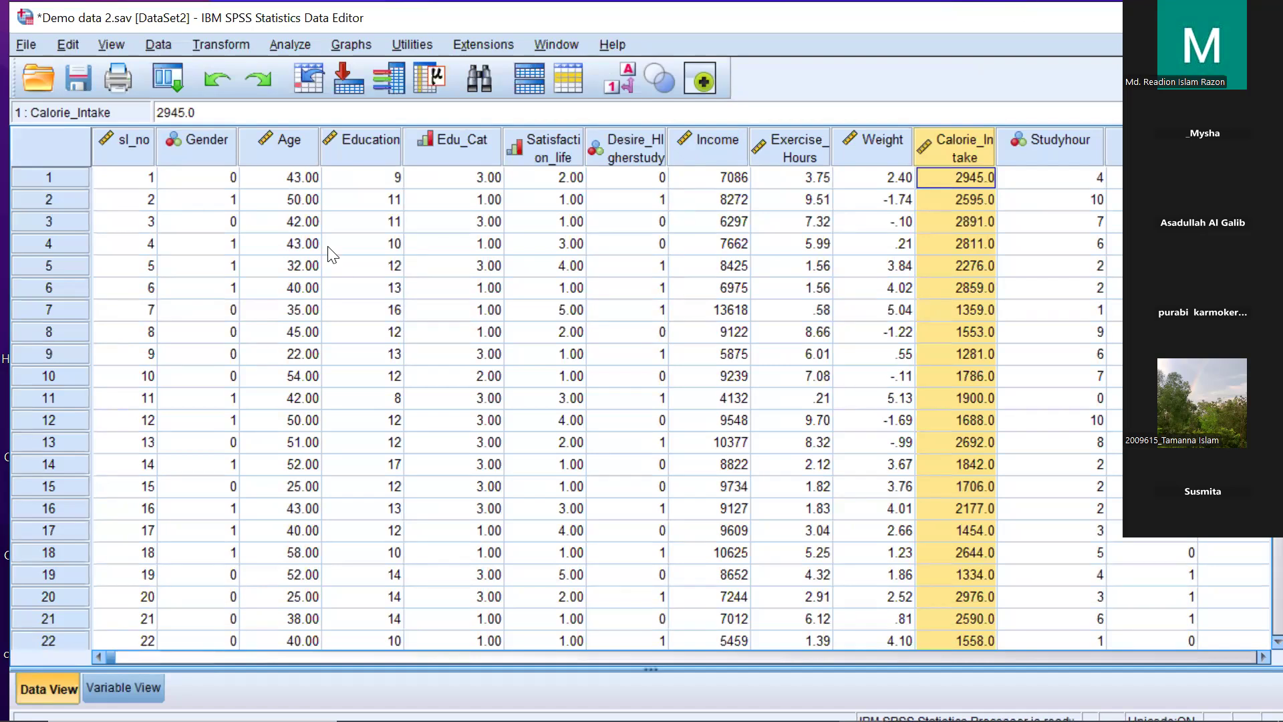
click(286, 184)
key(Down)
key(Down)
key(Down)
key(Down)
key(Down)
key(Down)
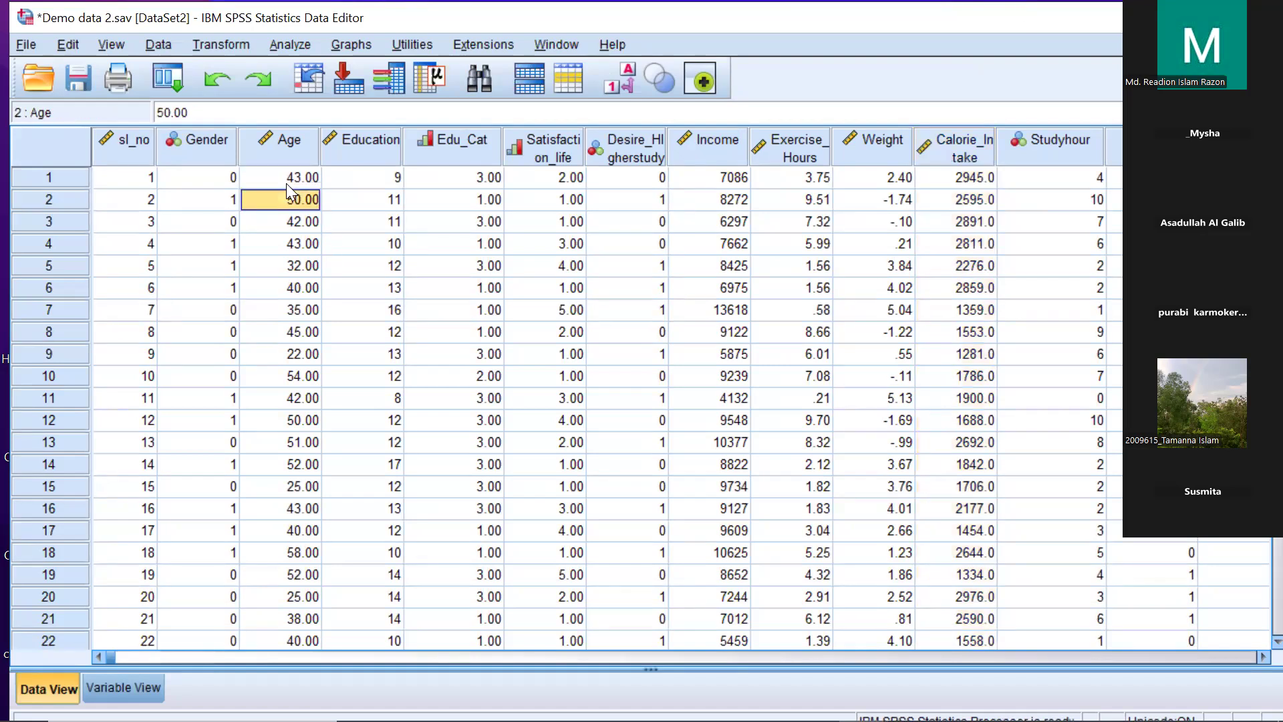
key(Up)
key(Up)
key(Up)
key(Up)
key(Up)
key(Up)
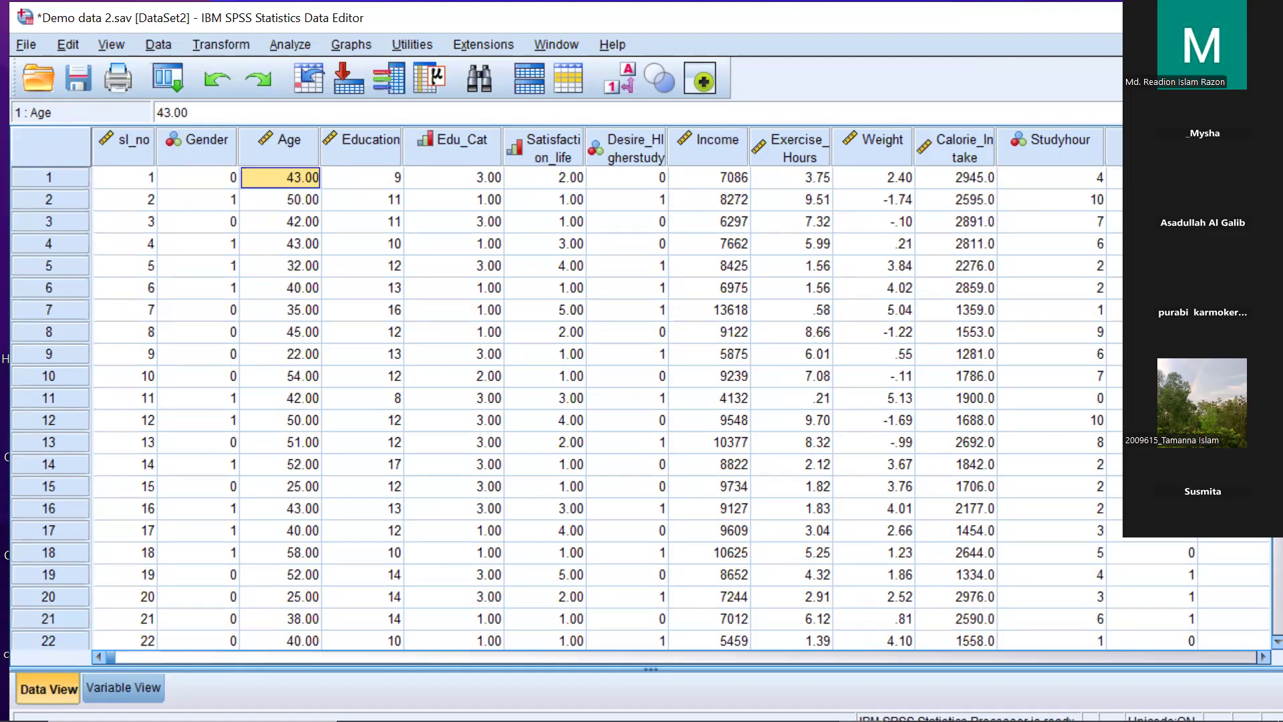
click(1111, 148)
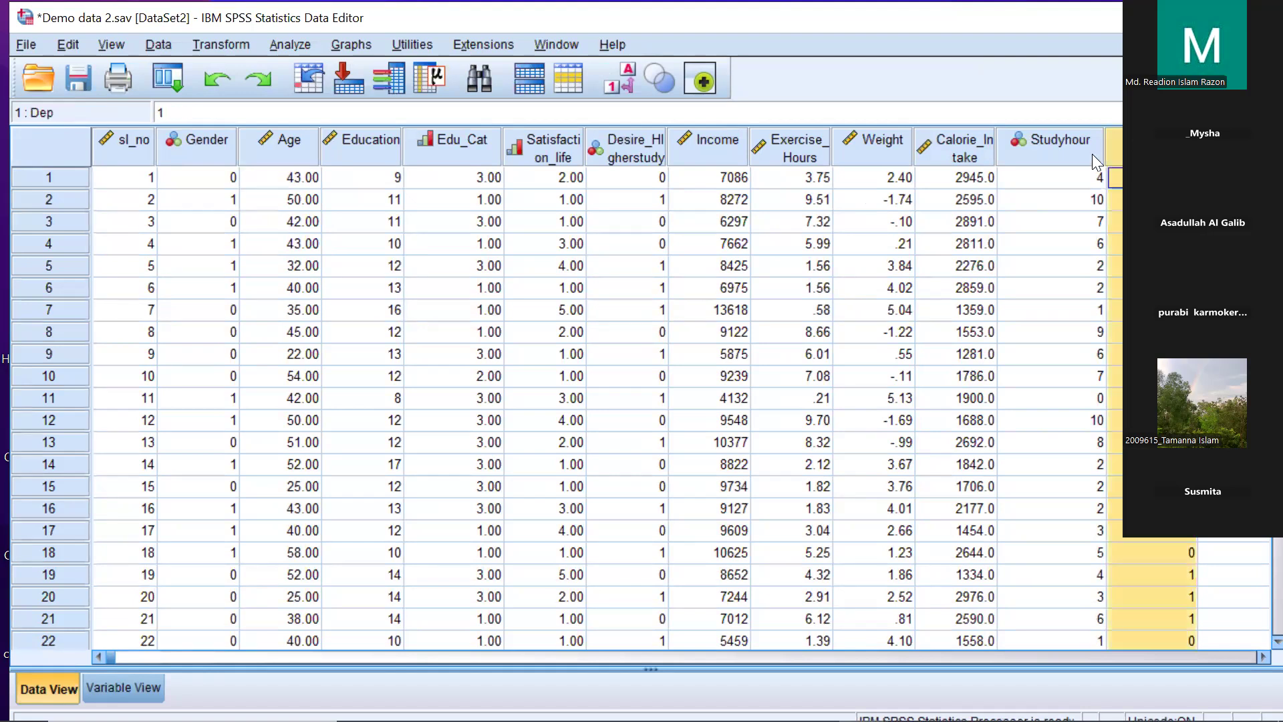
click(1064, 151)
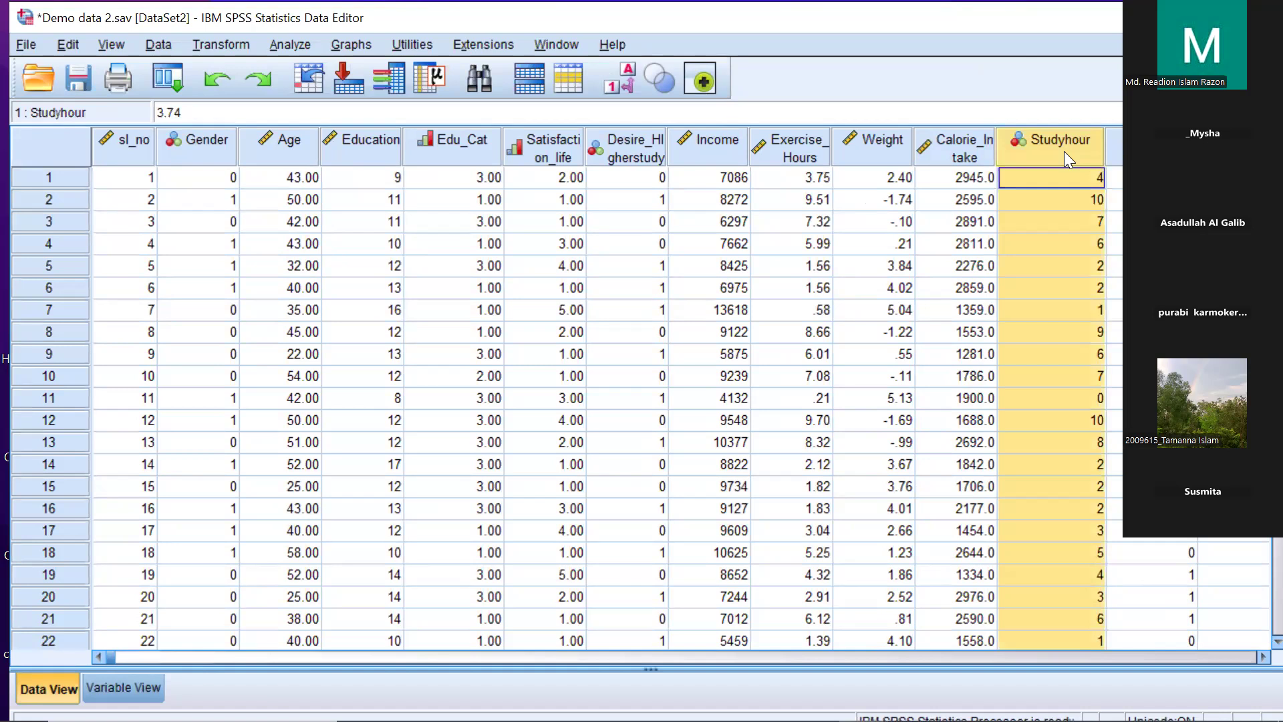
click(1150, 149)
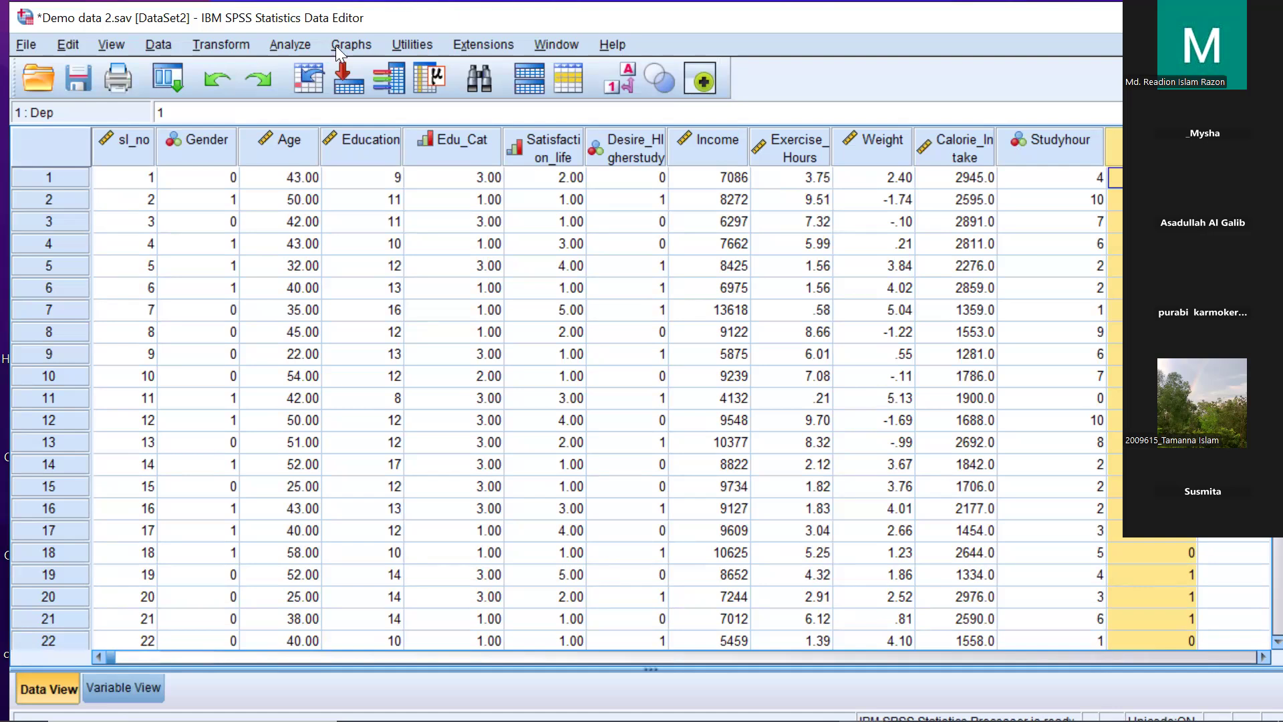
Step: Reset the binary logistic regression setup, then assign Dep as the dependent variable and Studyhour as the only covariate
click(294, 46)
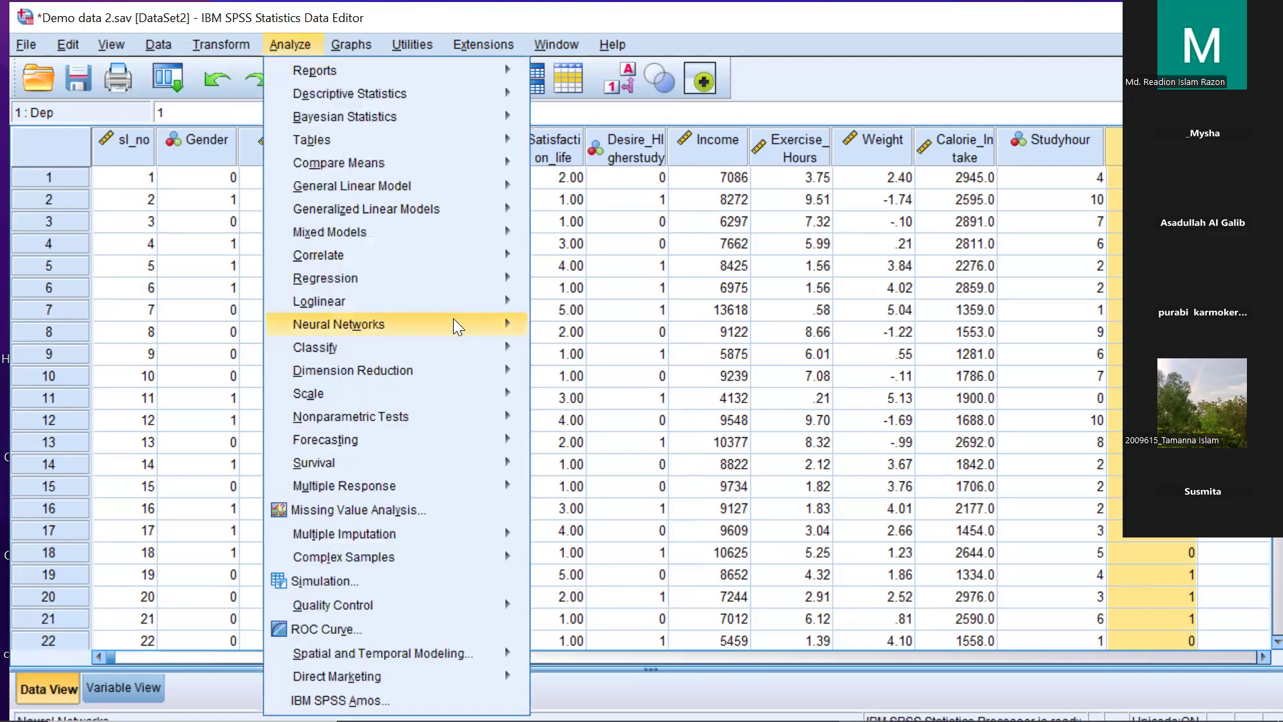
mouse_move(468, 278)
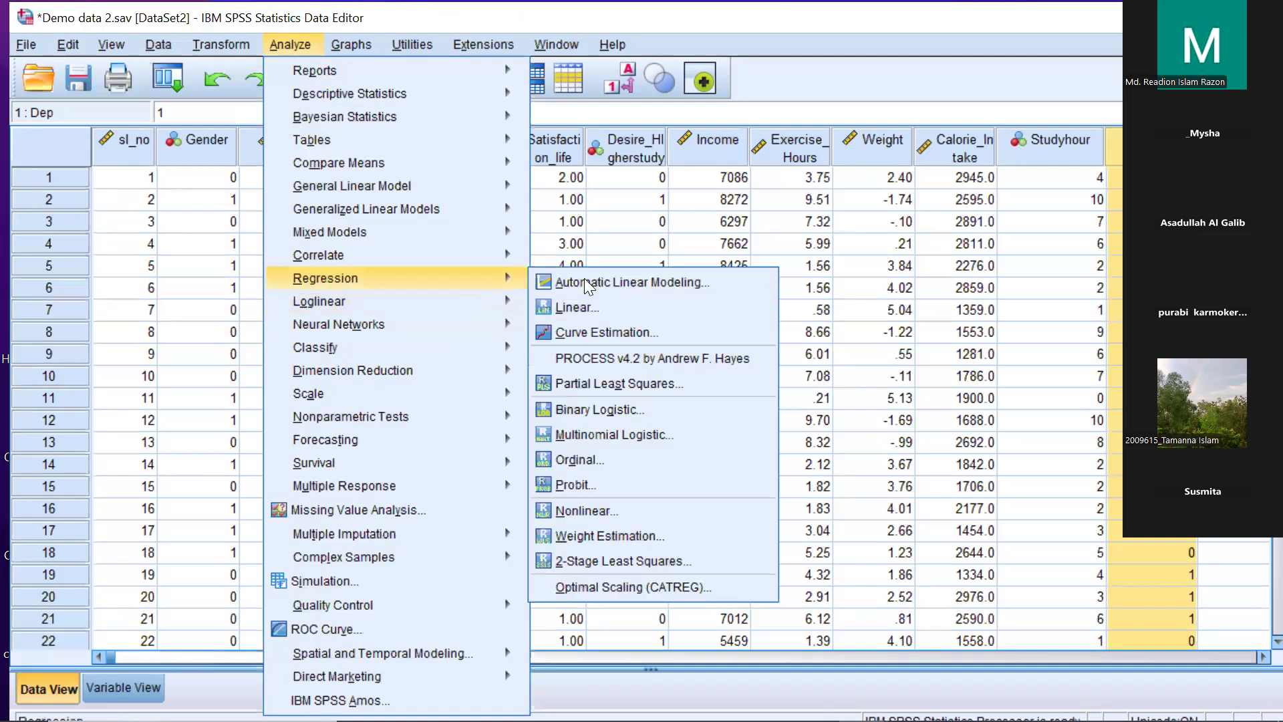
click(625, 409)
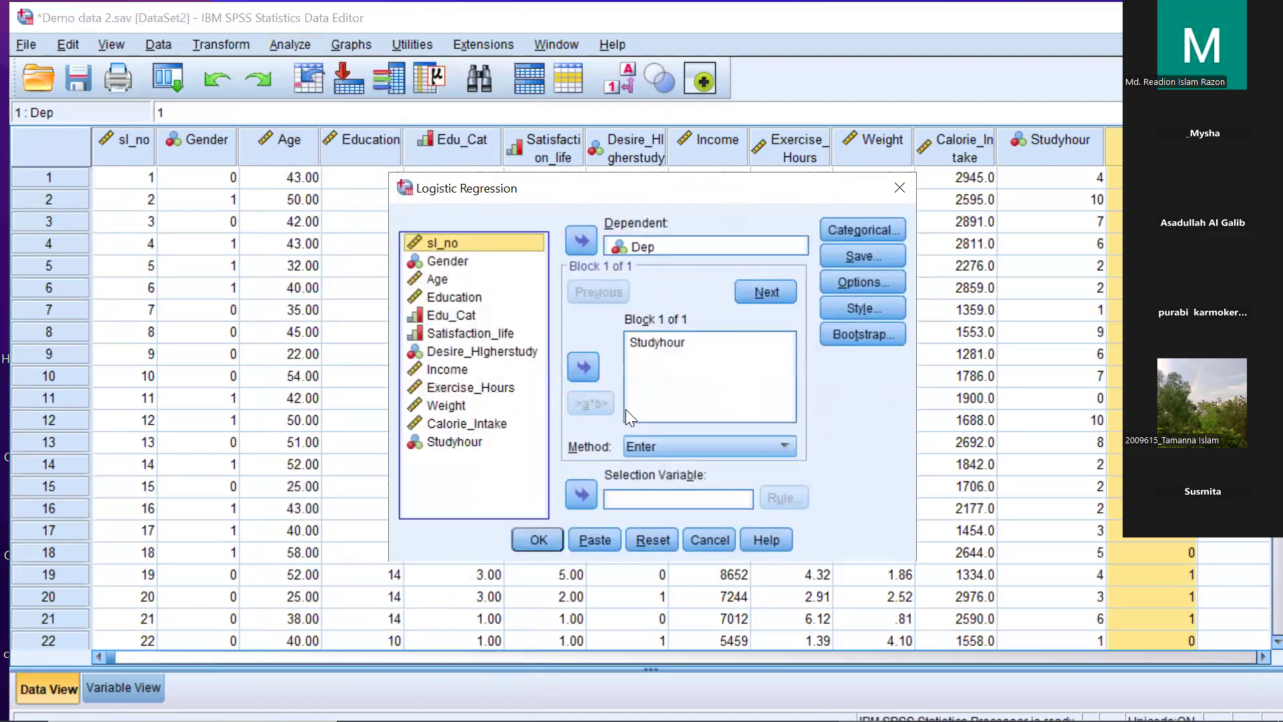
click(647, 536)
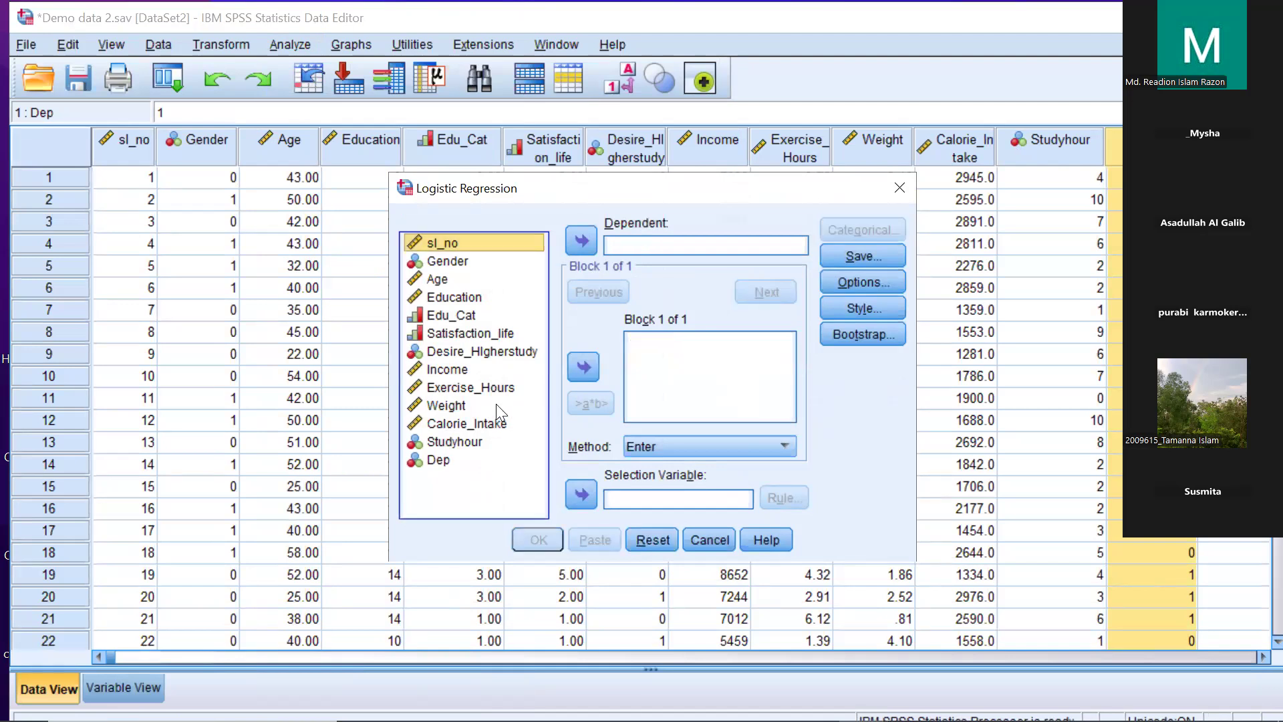
click(441, 461)
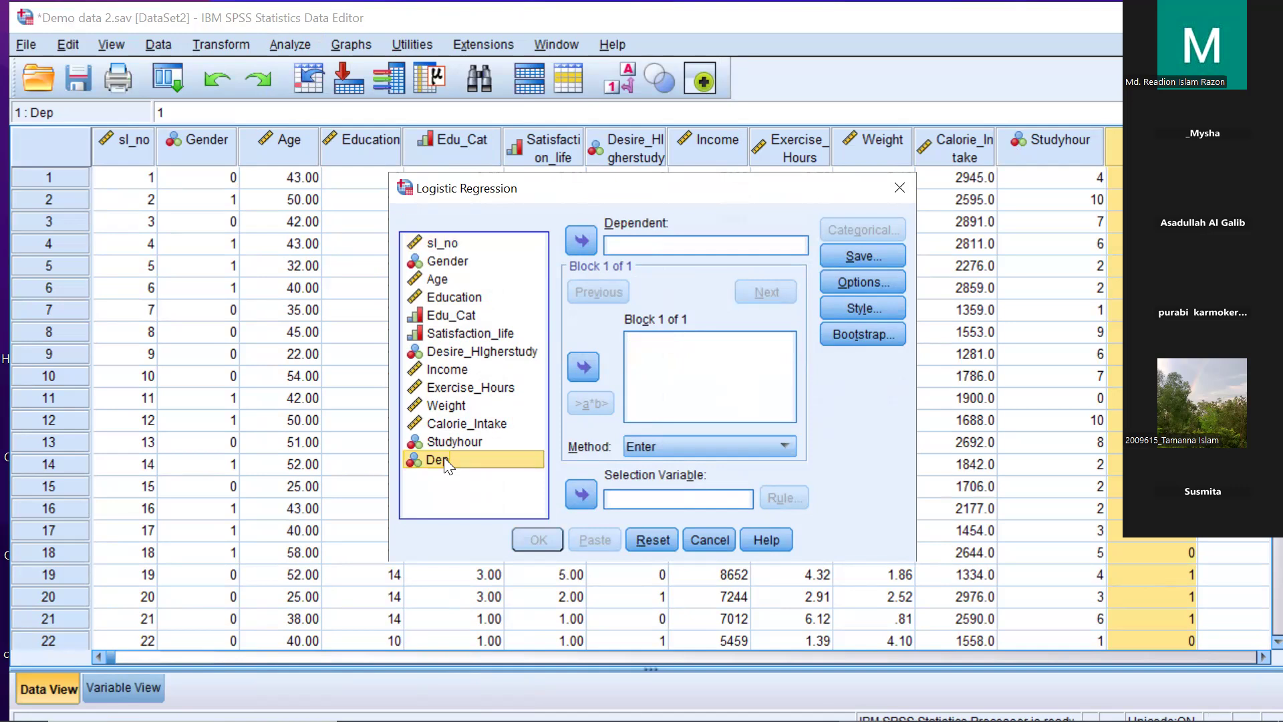
drag(465, 462, 640, 249)
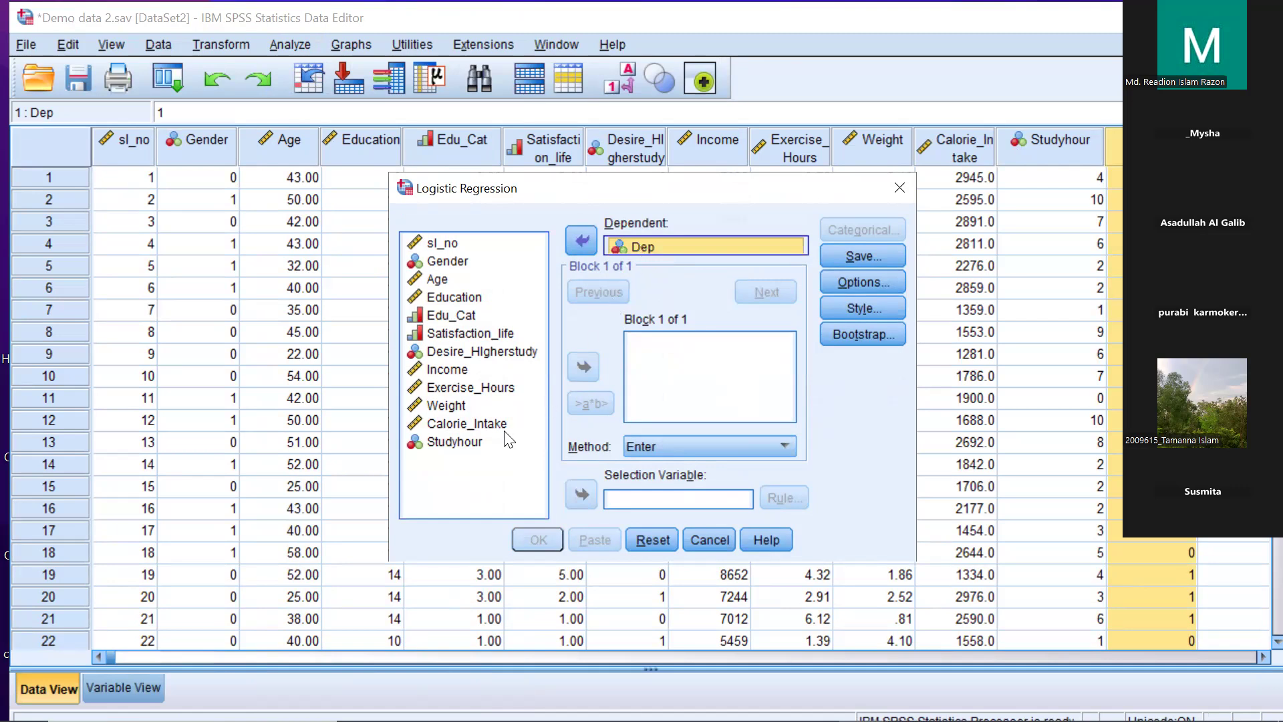
drag(460, 444, 663, 354)
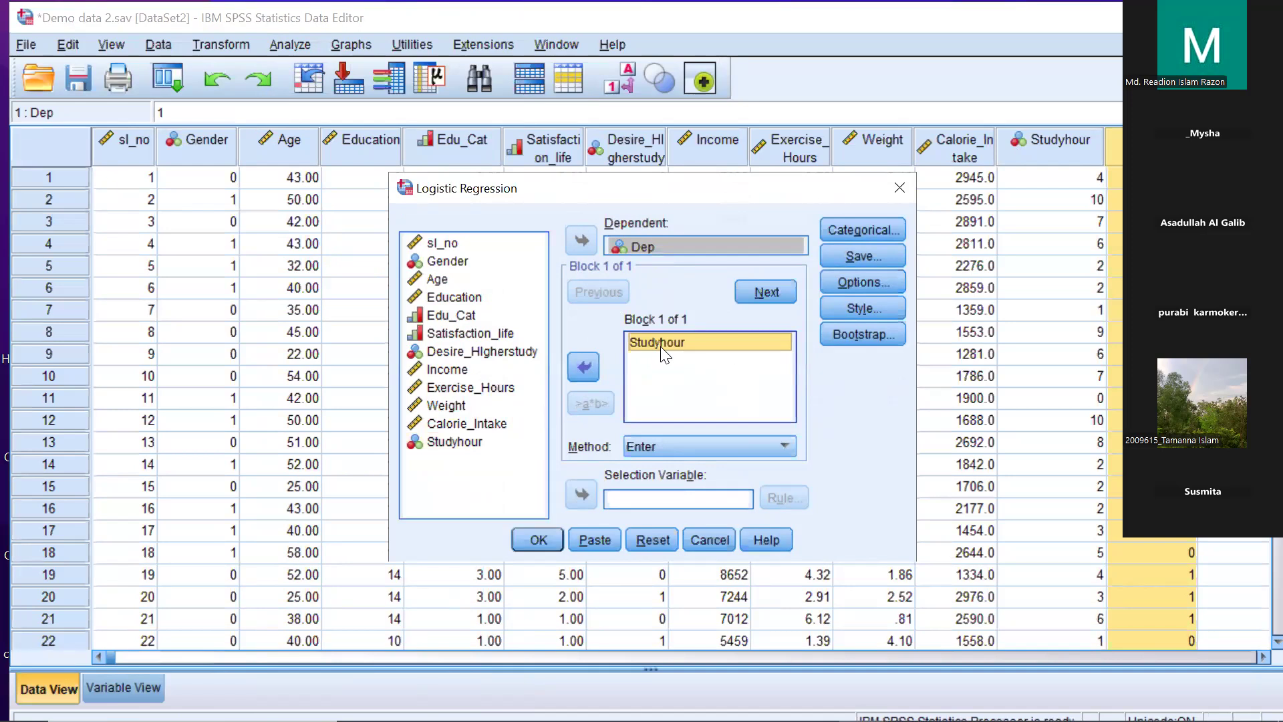
click(854, 224)
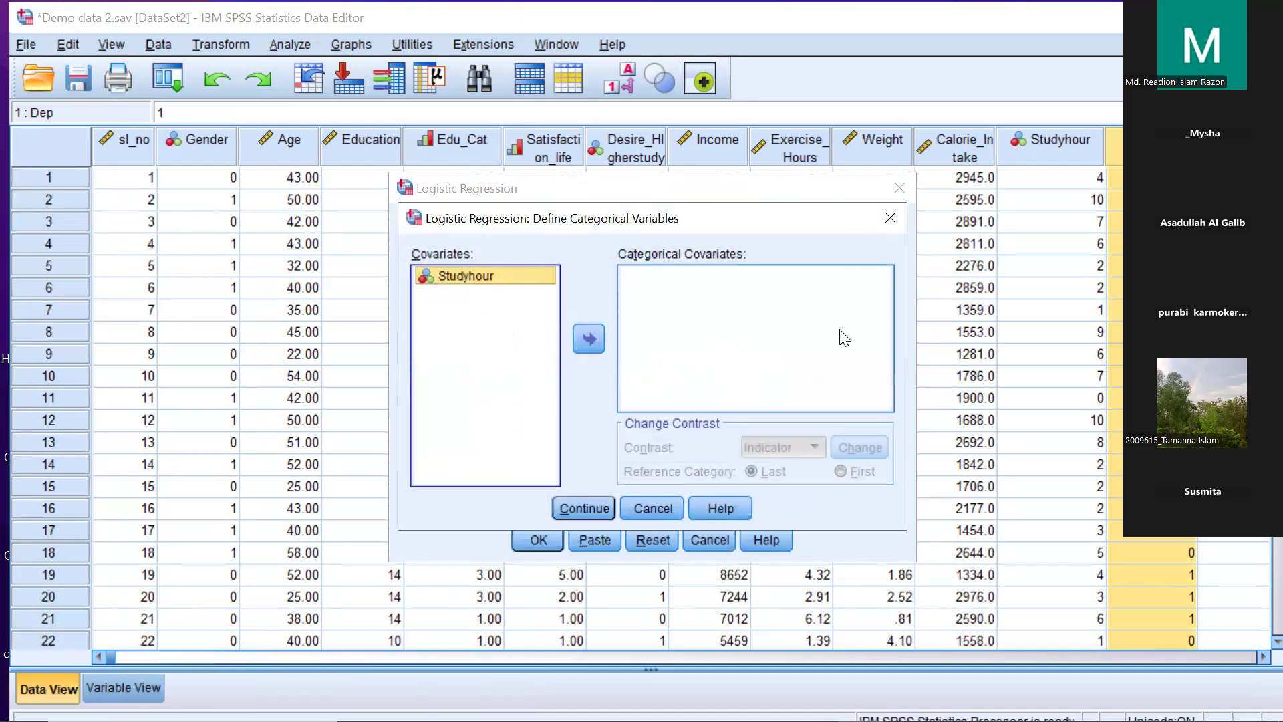
click(887, 227)
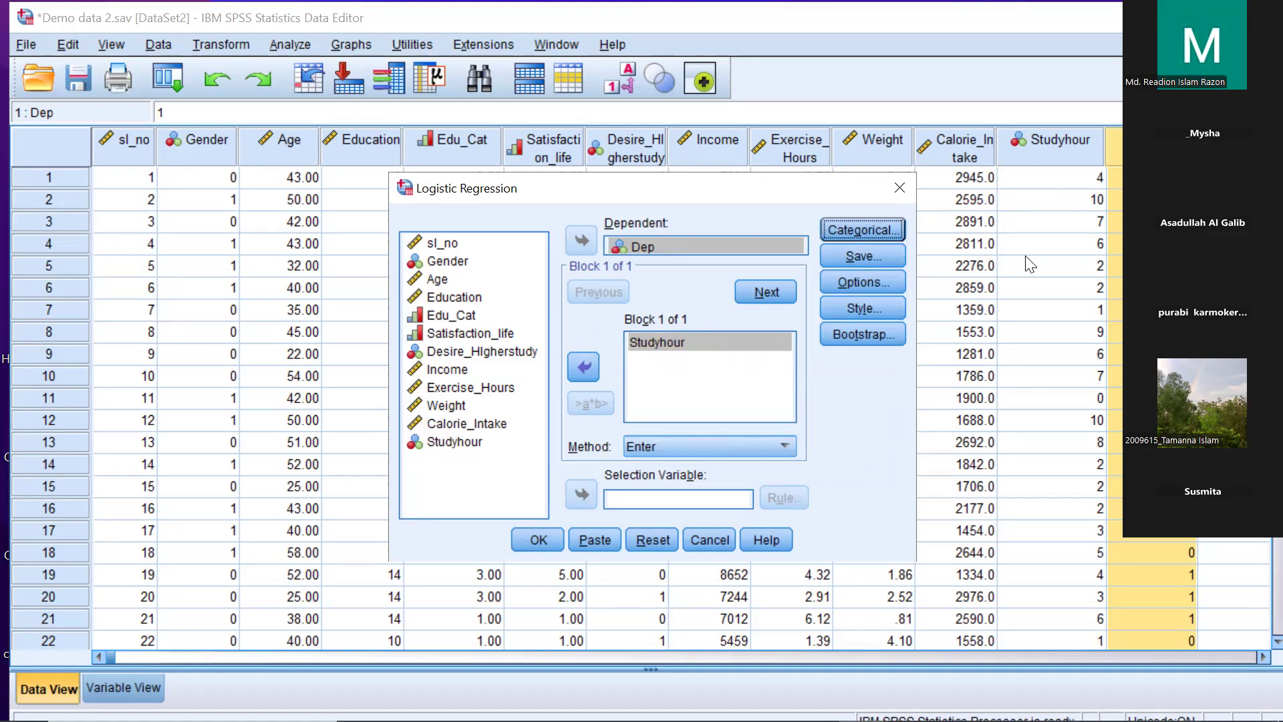
Step: Enable Hosmer-Lemeshow goodness-of-fit and the 95% CI for exp(B) in the logistic regression options, and run the analysis
click(849, 279)
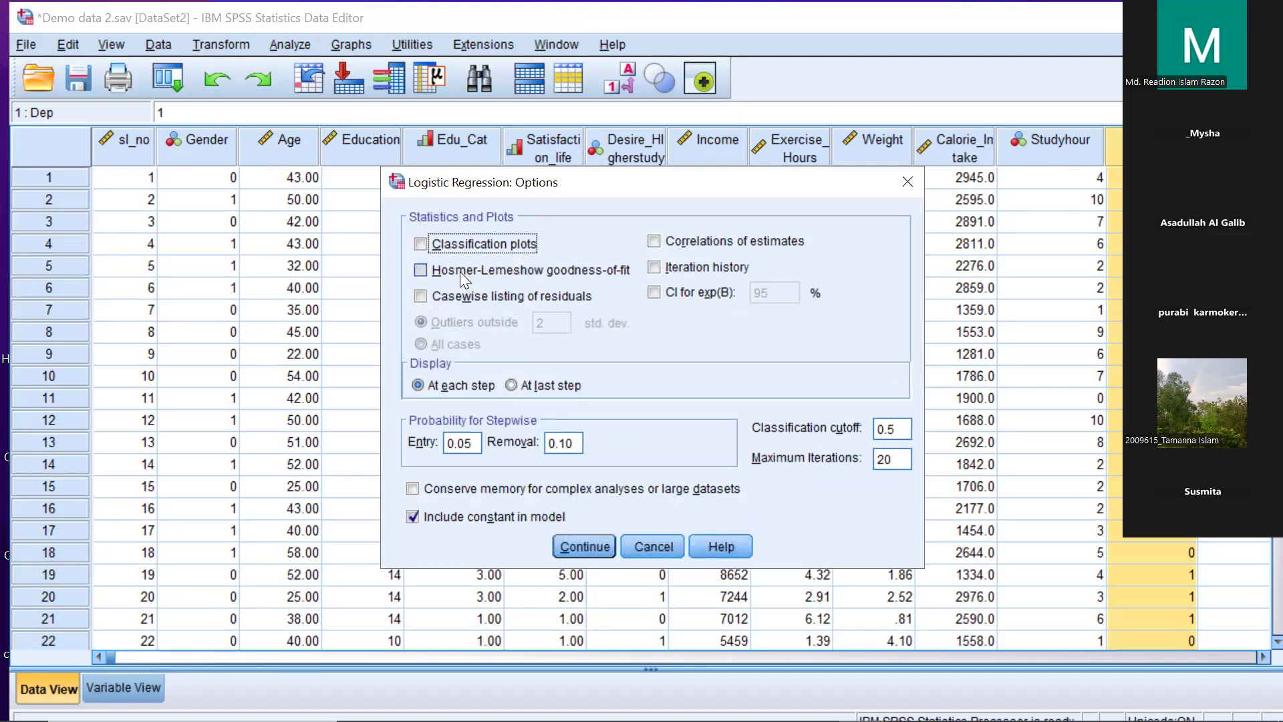
click(429, 270)
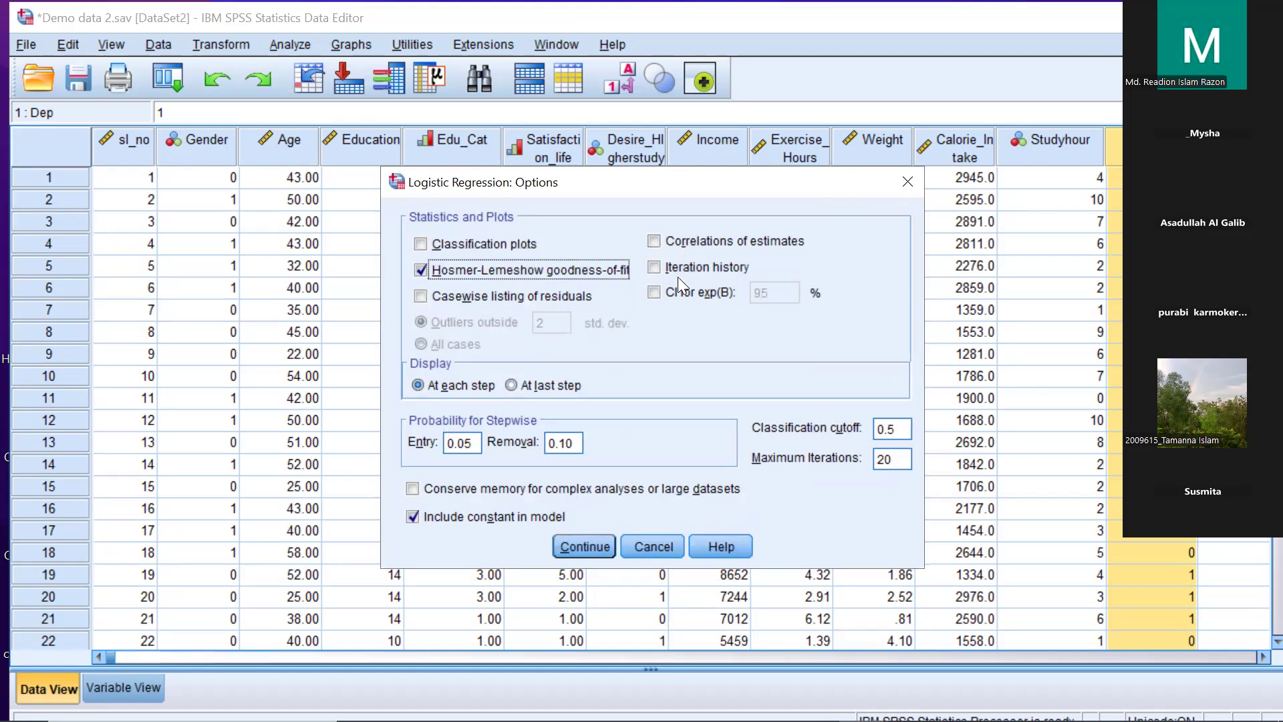
click(653, 294)
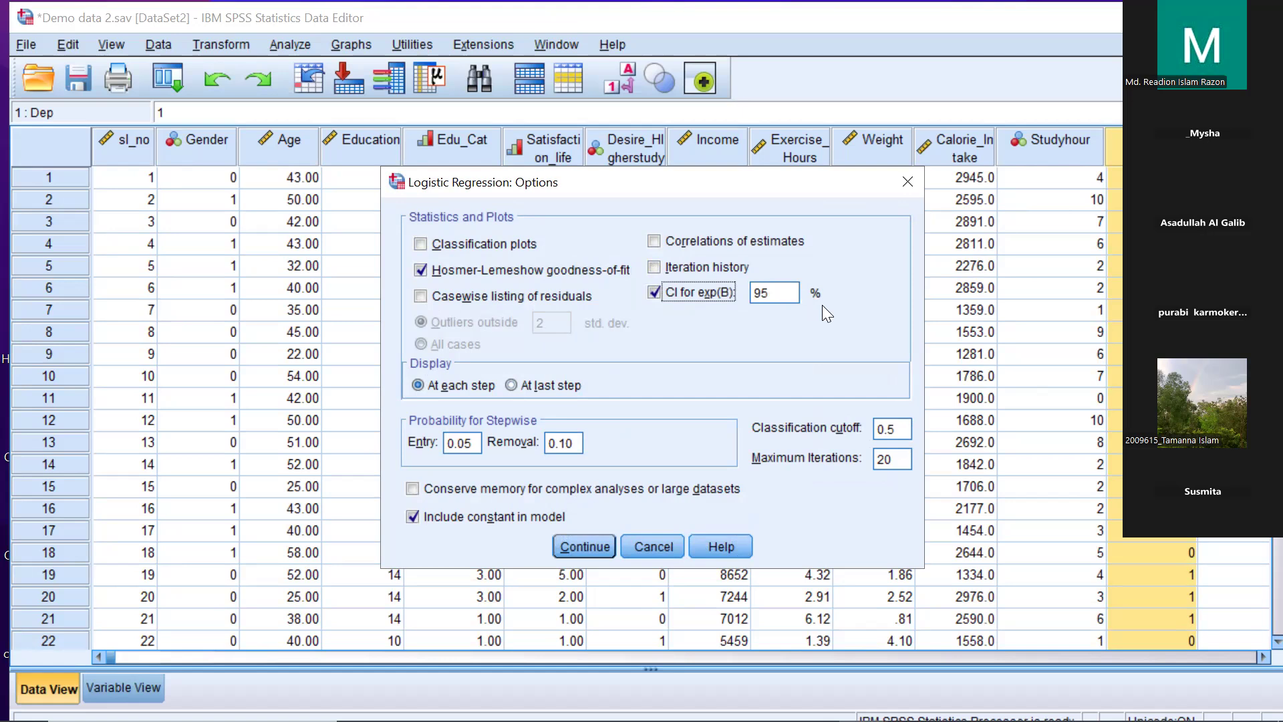
click(580, 542)
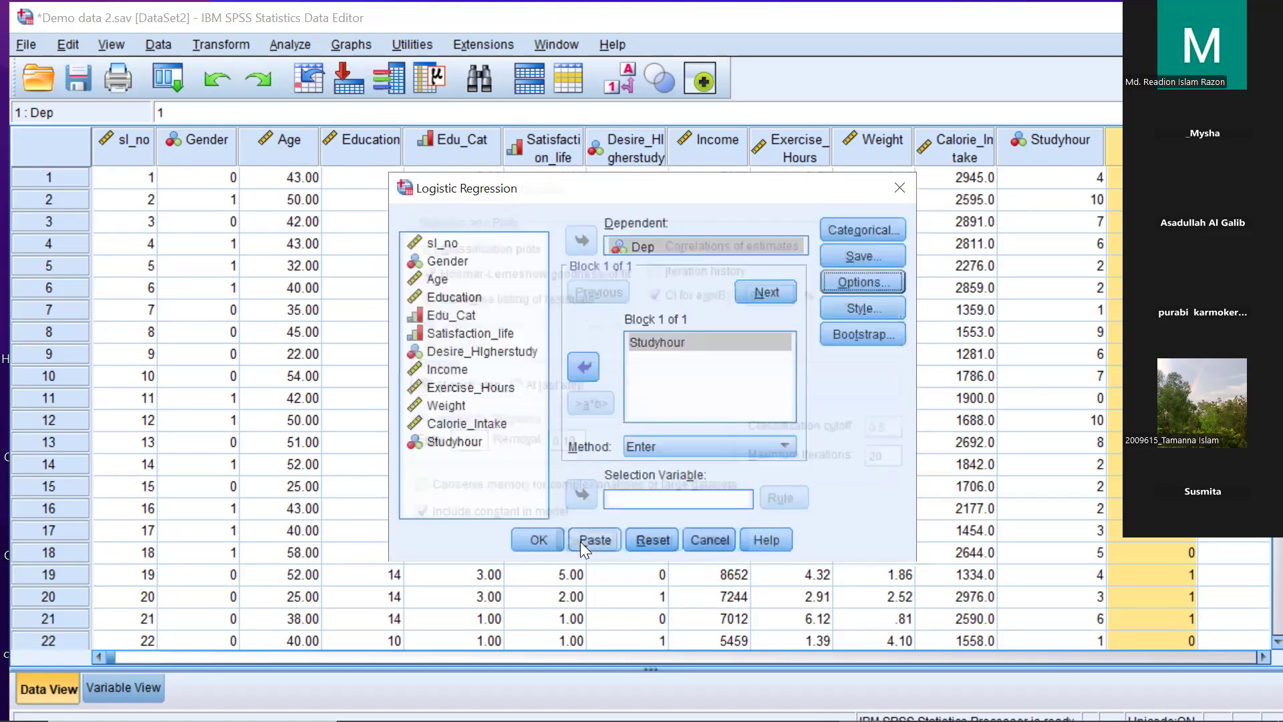
click(538, 538)
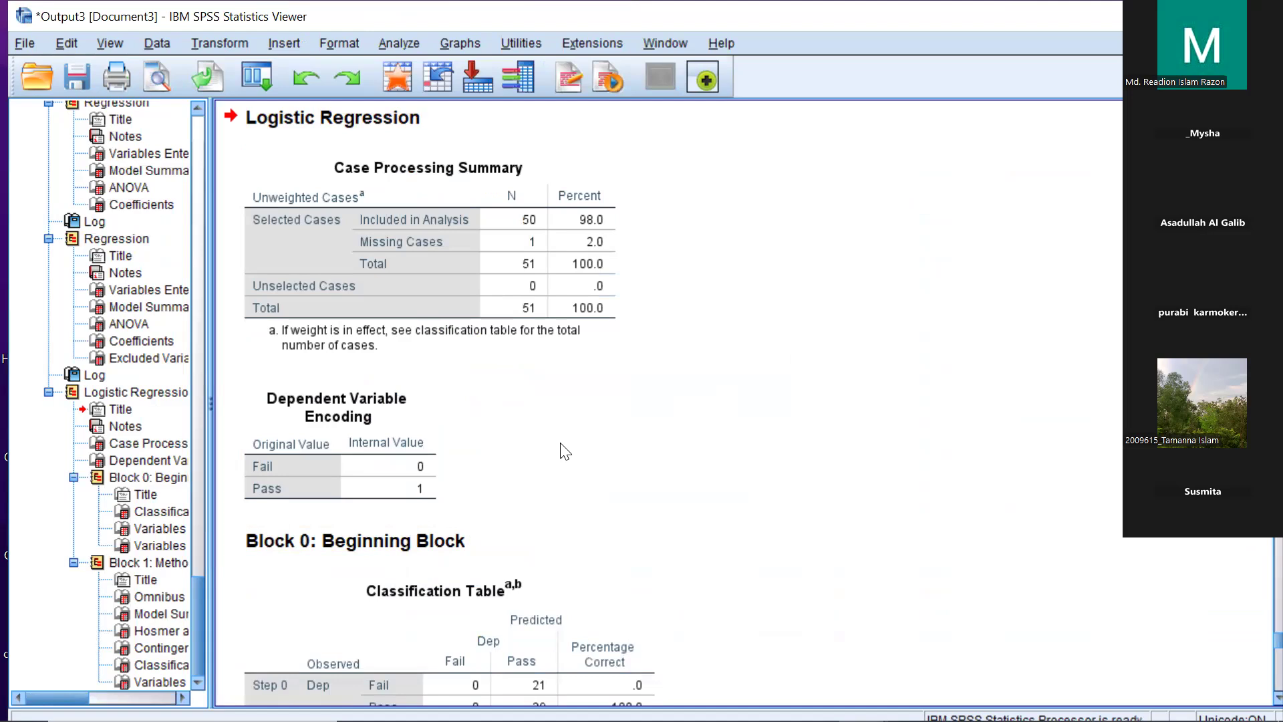
Step: Examine the dependent variable encoding and the Block 0 classification and equation tables of the logistic regression output
scroll(564, 452, down, 3)
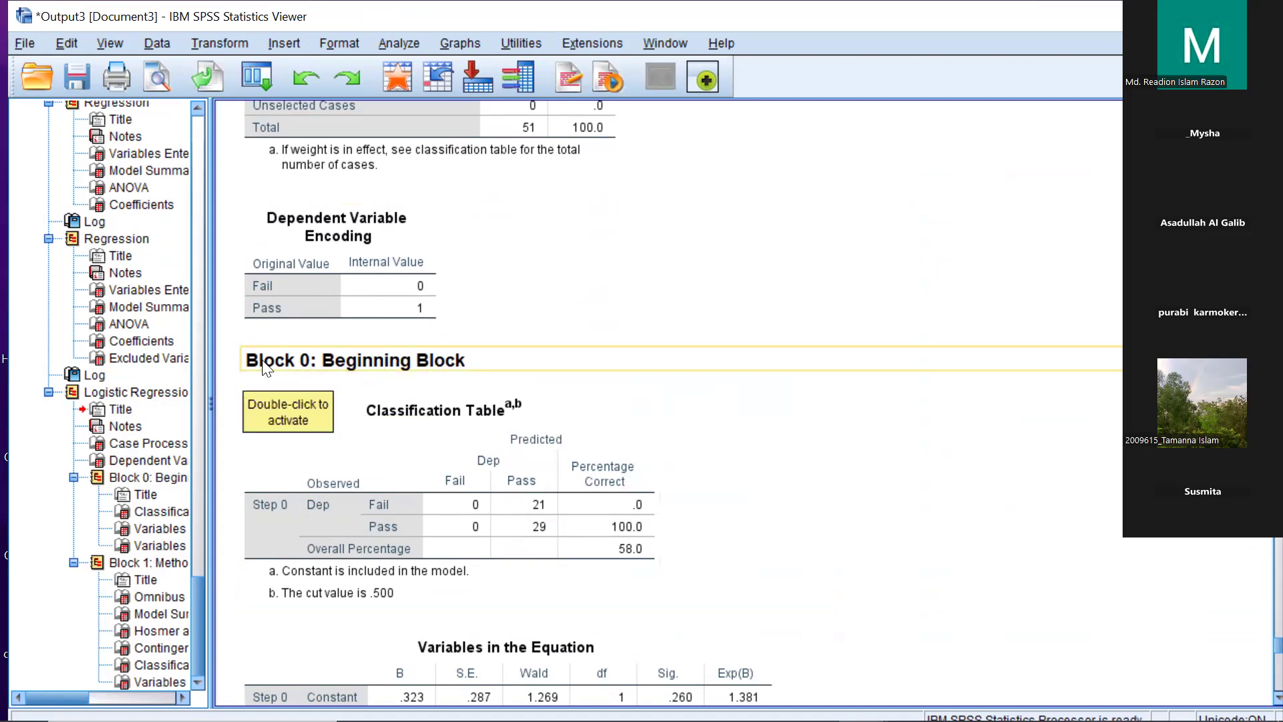
scroll(312, 387, down, 3)
scroll(312, 387, down, 2)
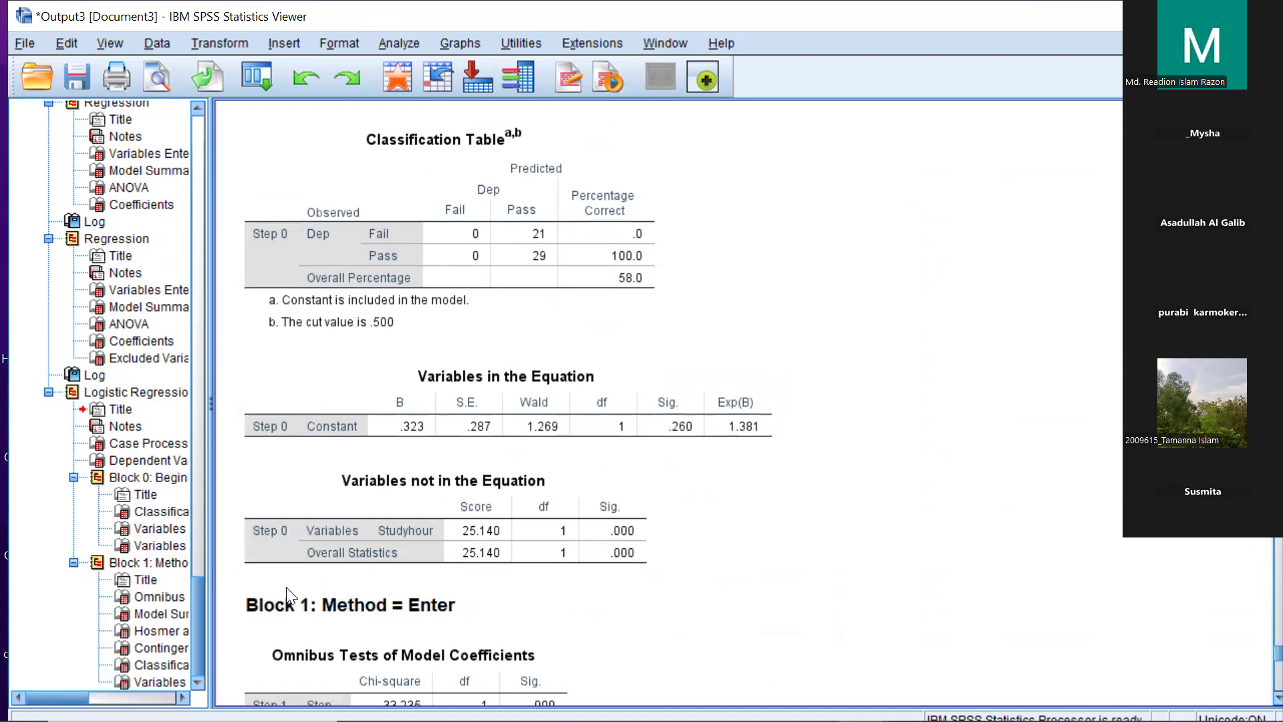
scroll(345, 467, up, 5)
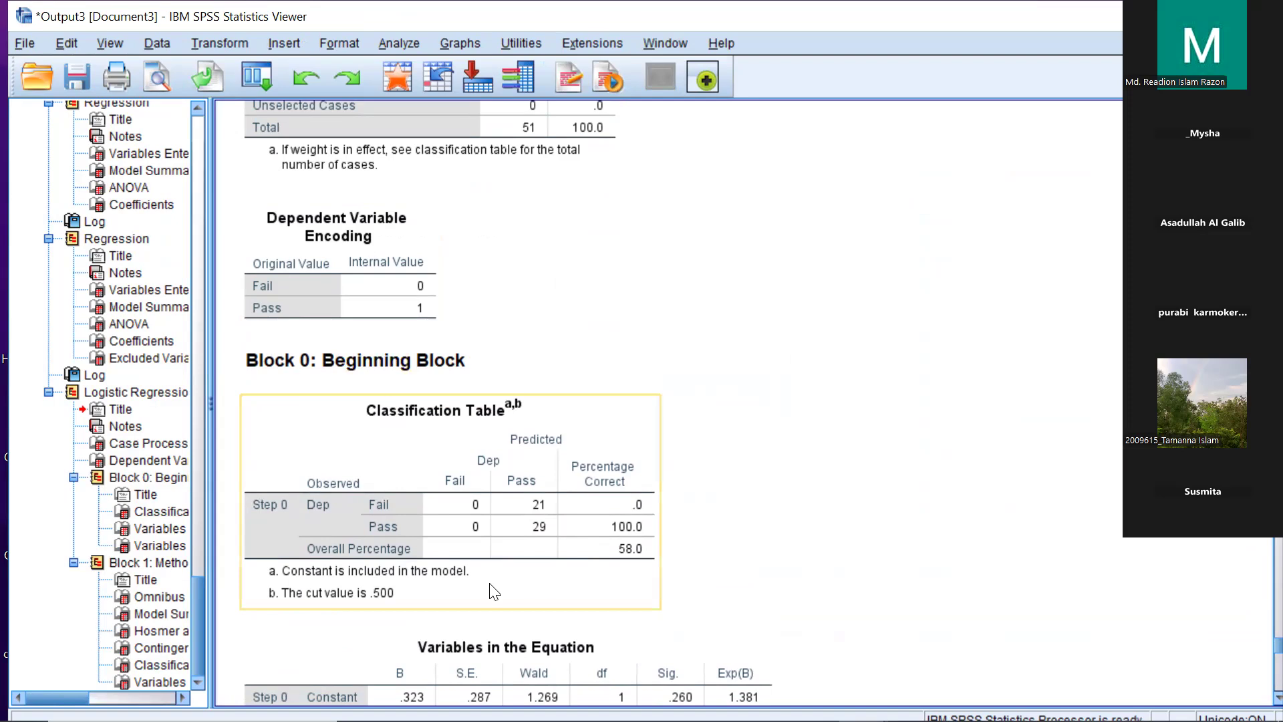
scroll(493, 591, down, 3)
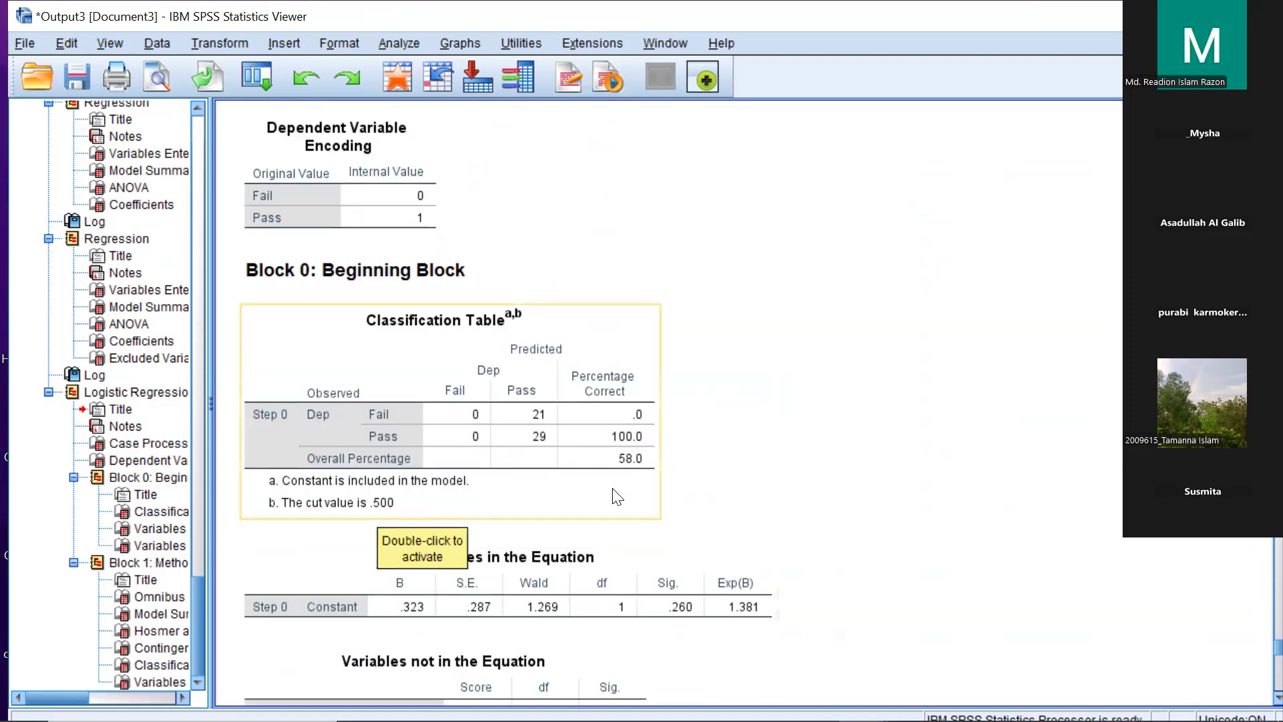
scroll(616, 497, down, 9)
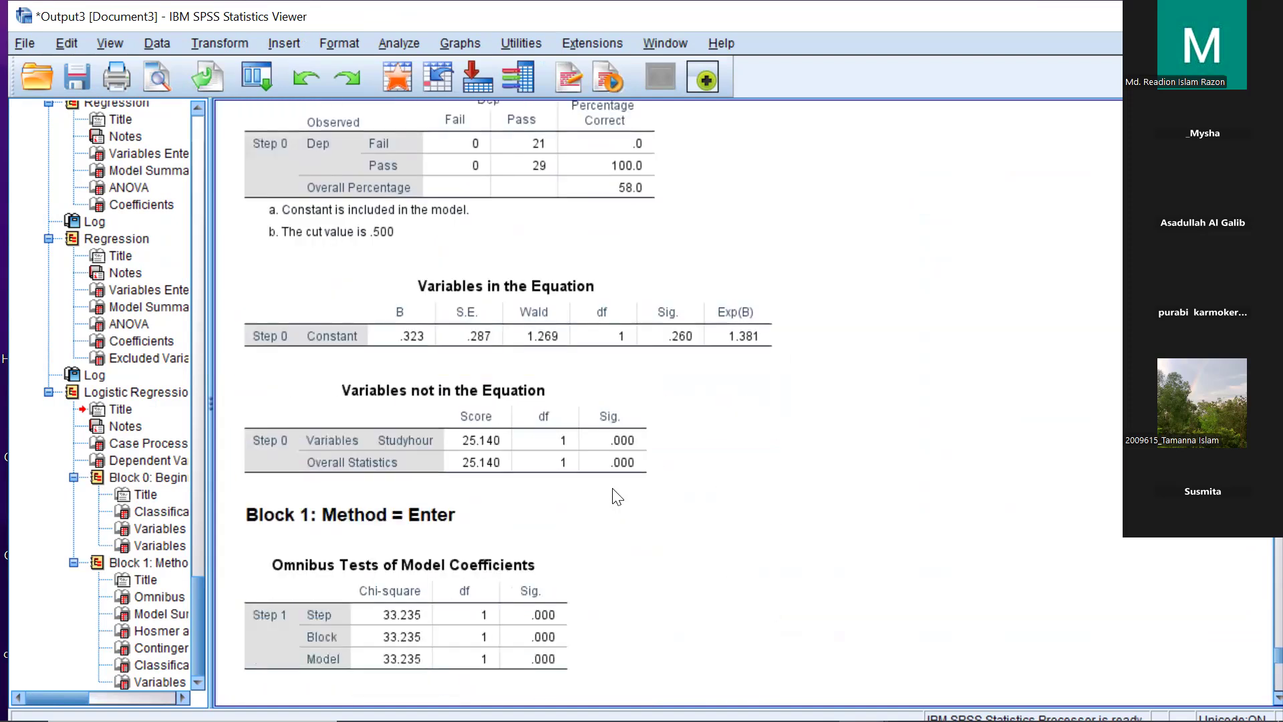
Step: Examine the Block 1 Omnibus Tests, Model Summary, Hosmer and Lemeshow, Classification and Variables in the Equation tables for Studyhour
scroll(616, 497, down, 6)
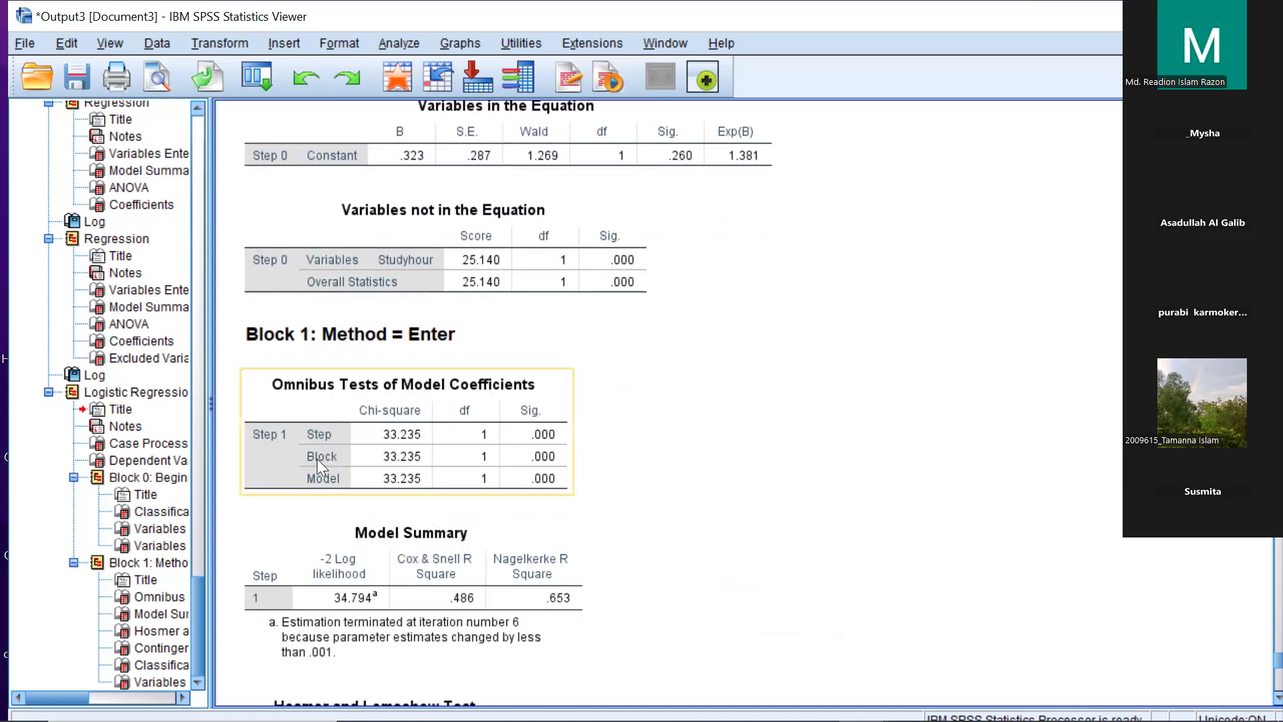
scroll(654, 466, down, 6)
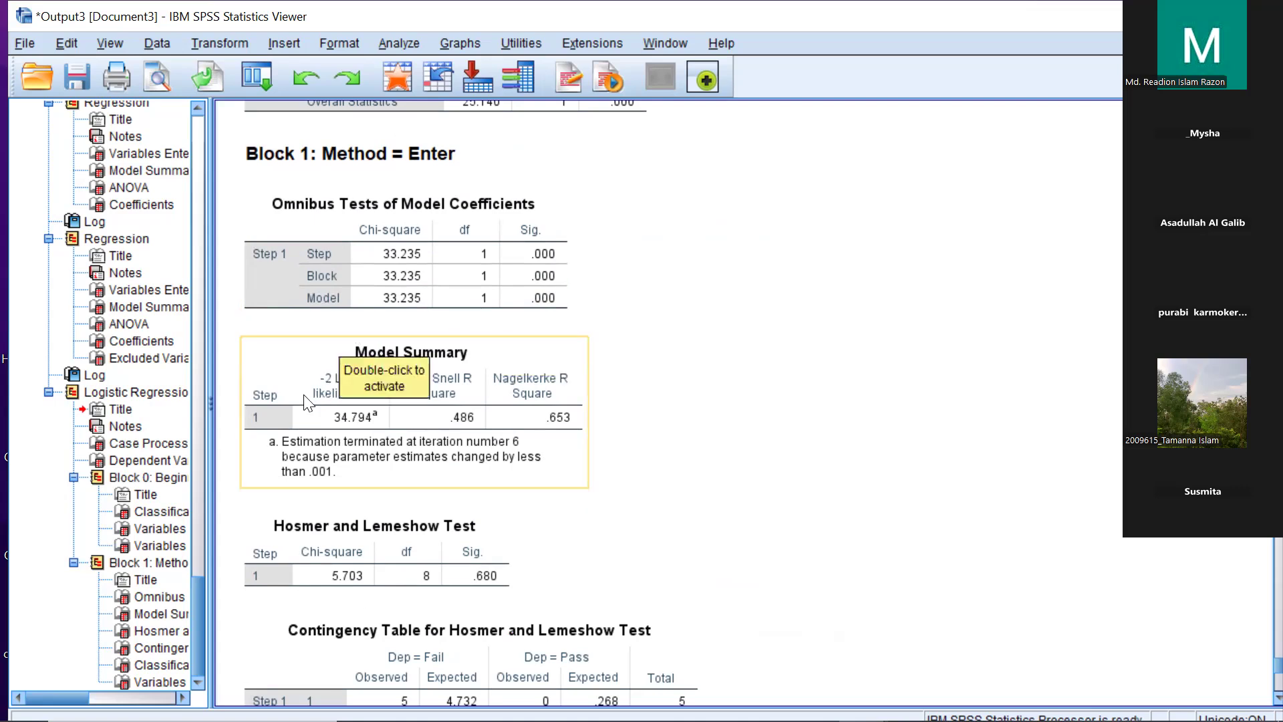
click(662, 454)
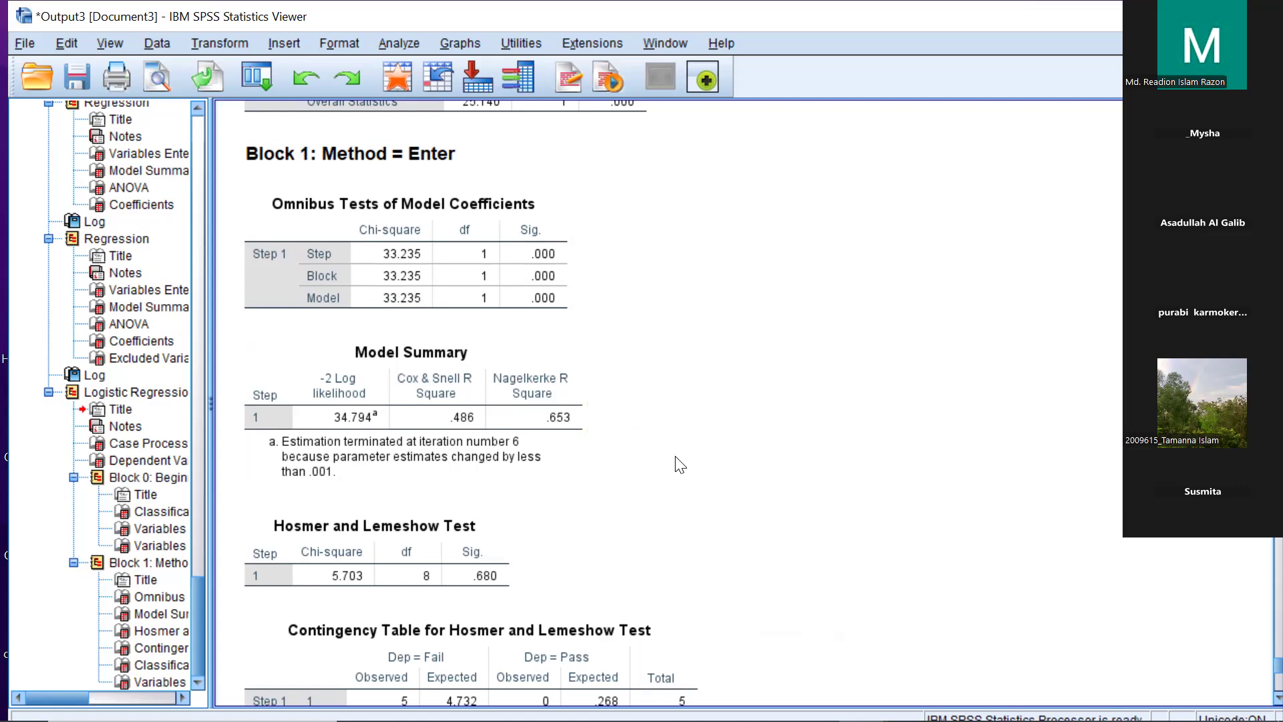
scroll(680, 465, down, 3)
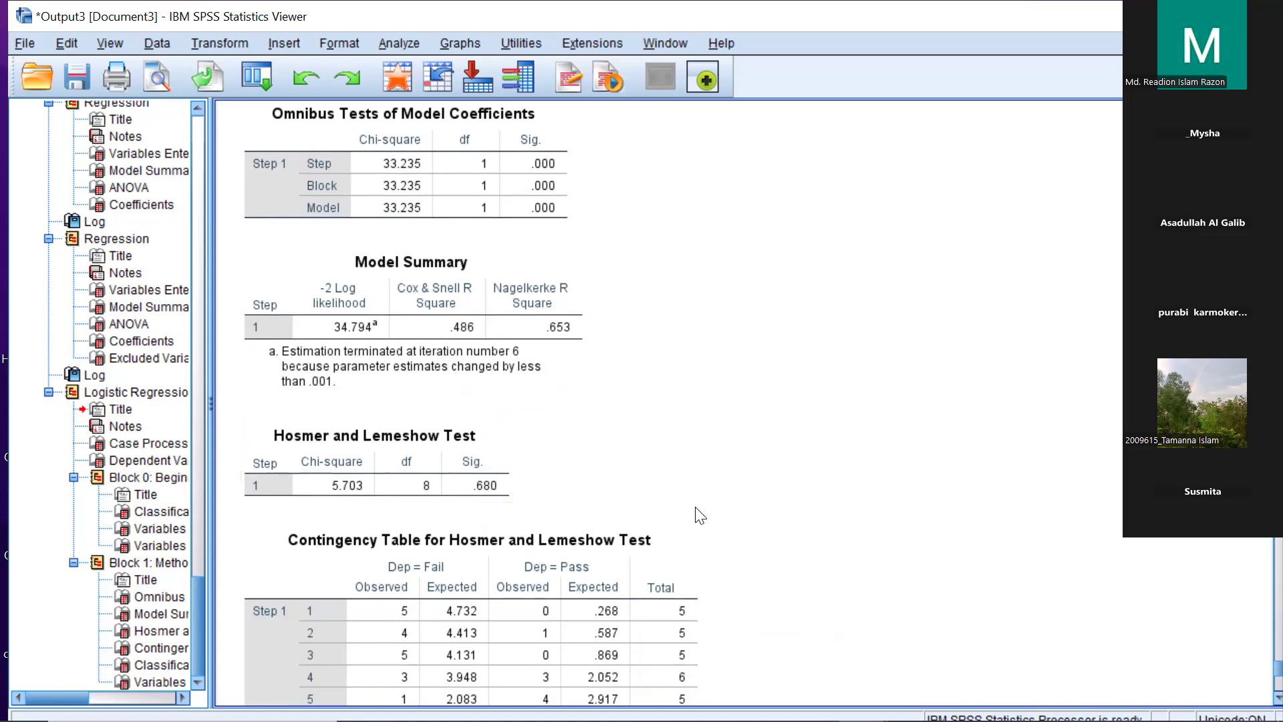
scroll(694, 509, down, 5)
scroll(699, 515, down, 3)
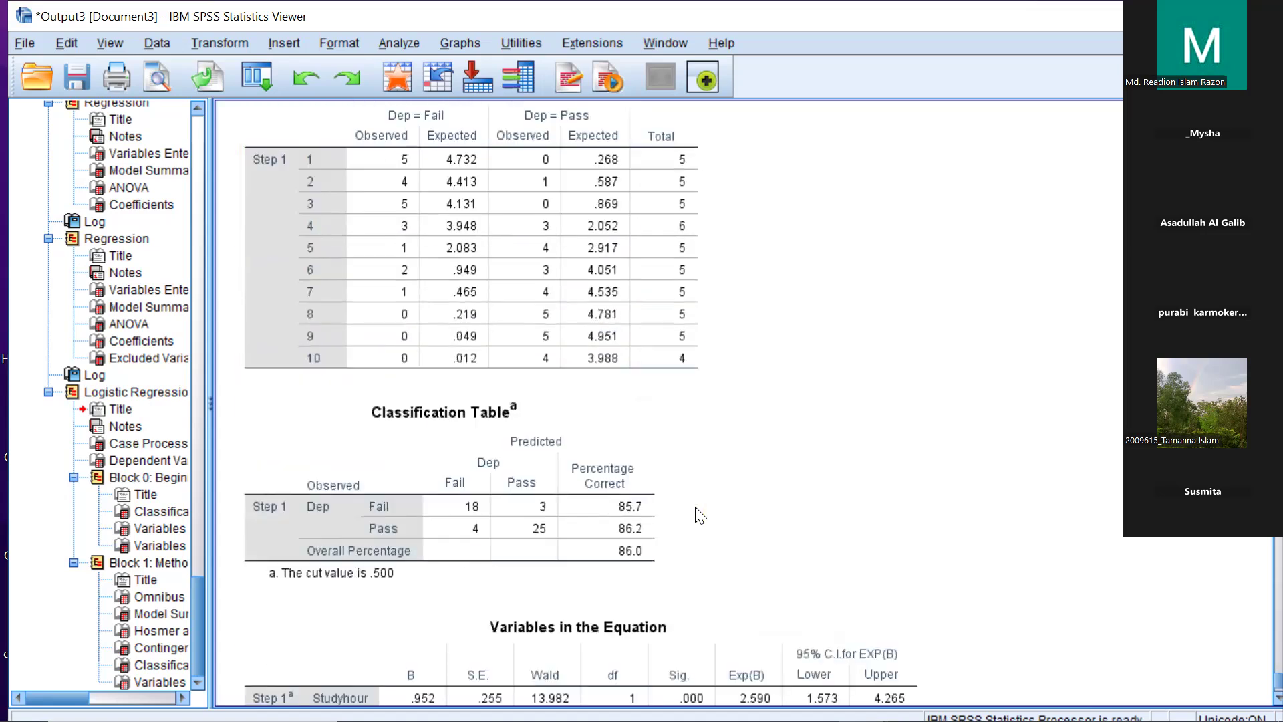
scroll(700, 515, down, 2)
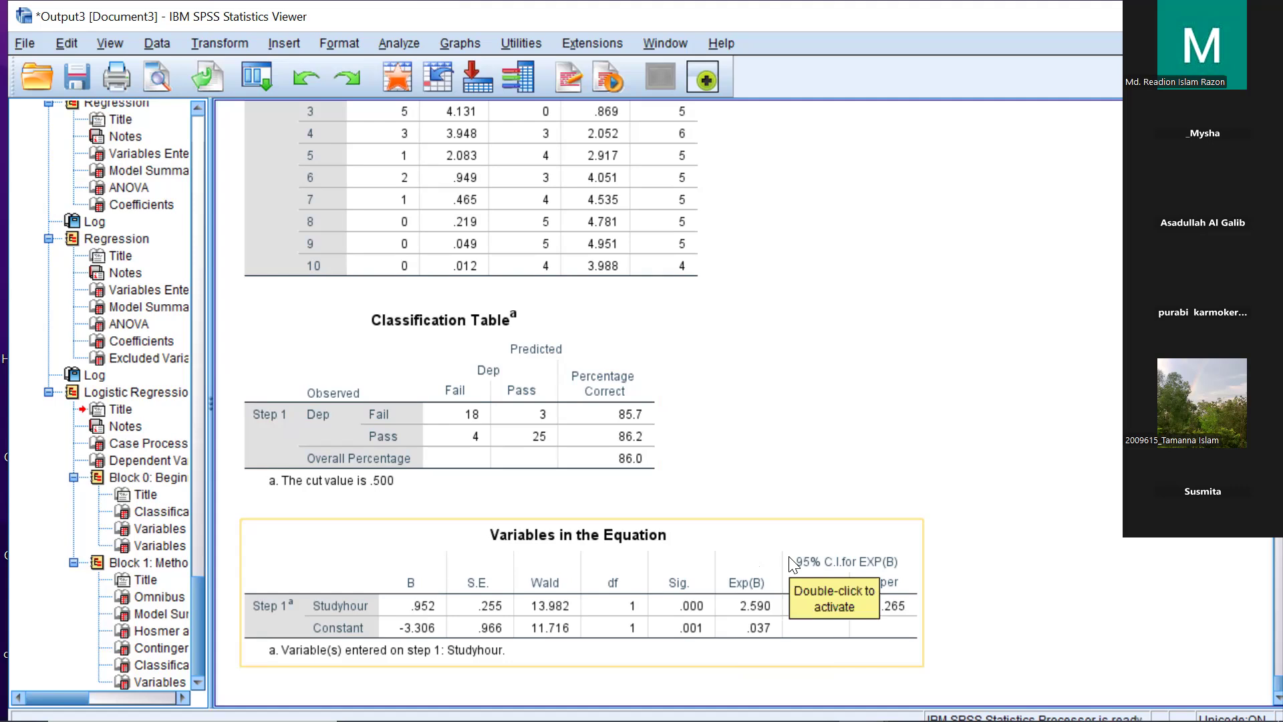
scroll(793, 564, up, 3)
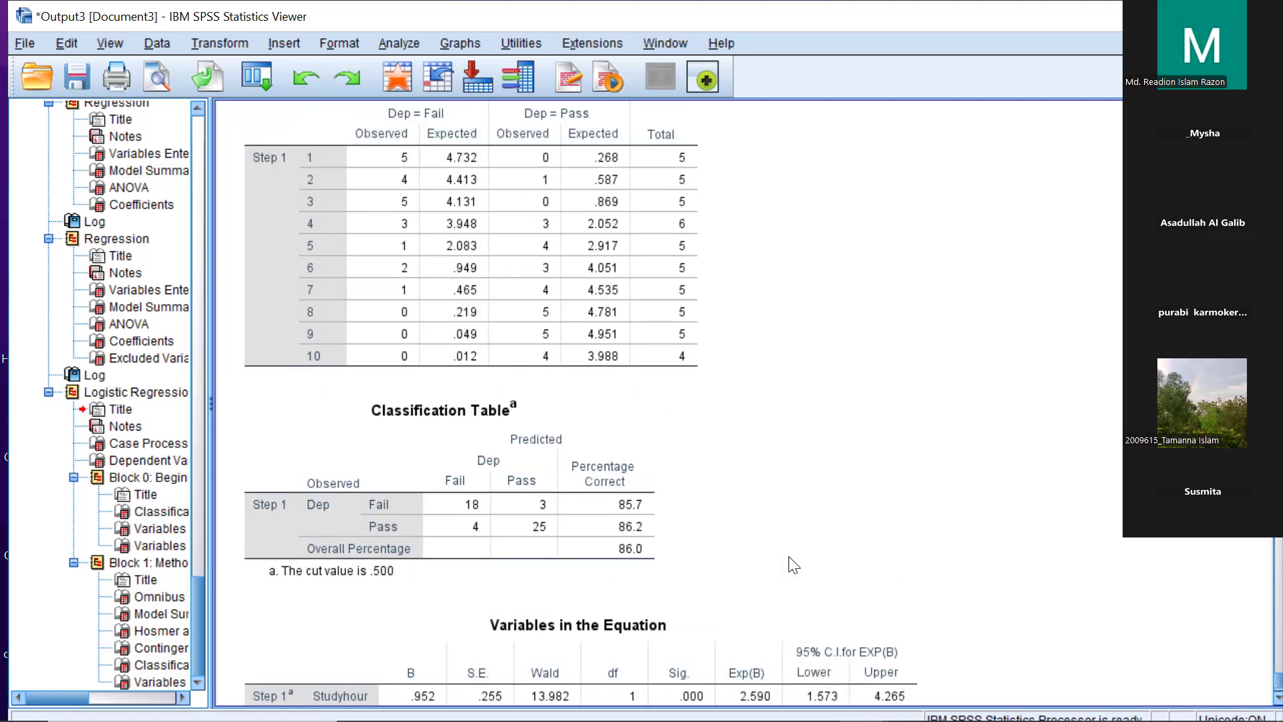
scroll(812, 480, up, 12)
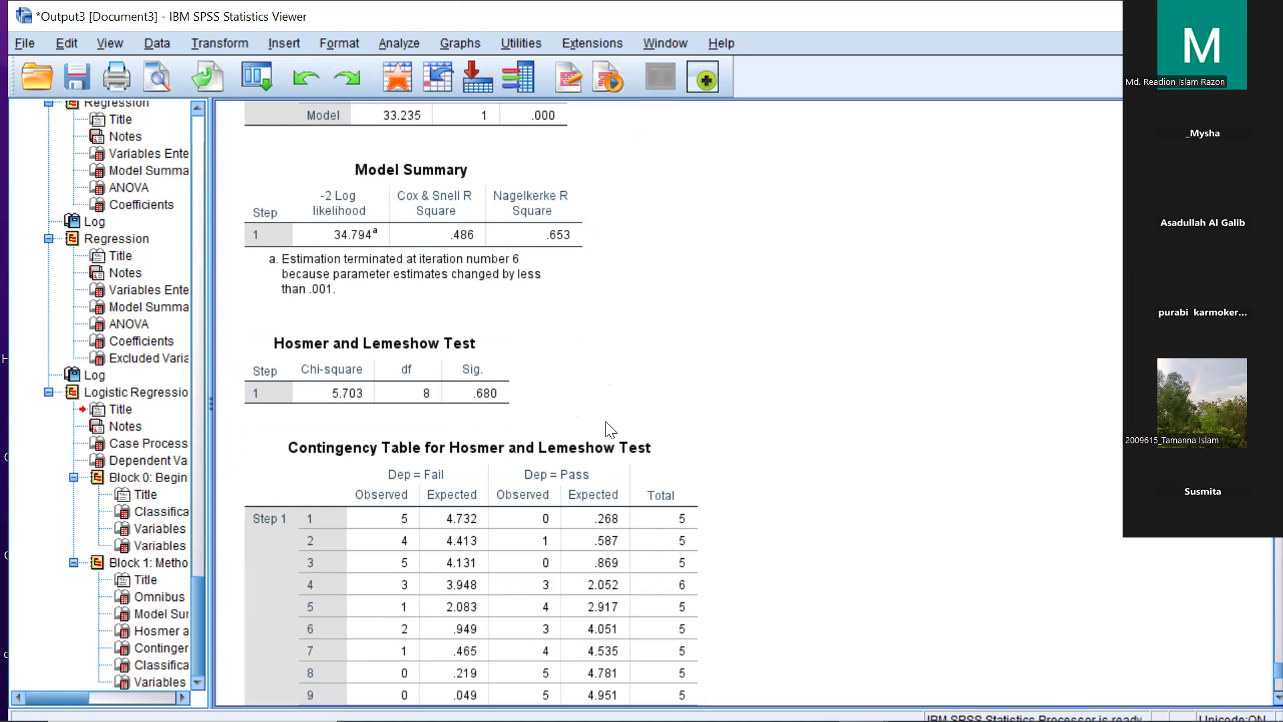
scroll(609, 429, down, 5)
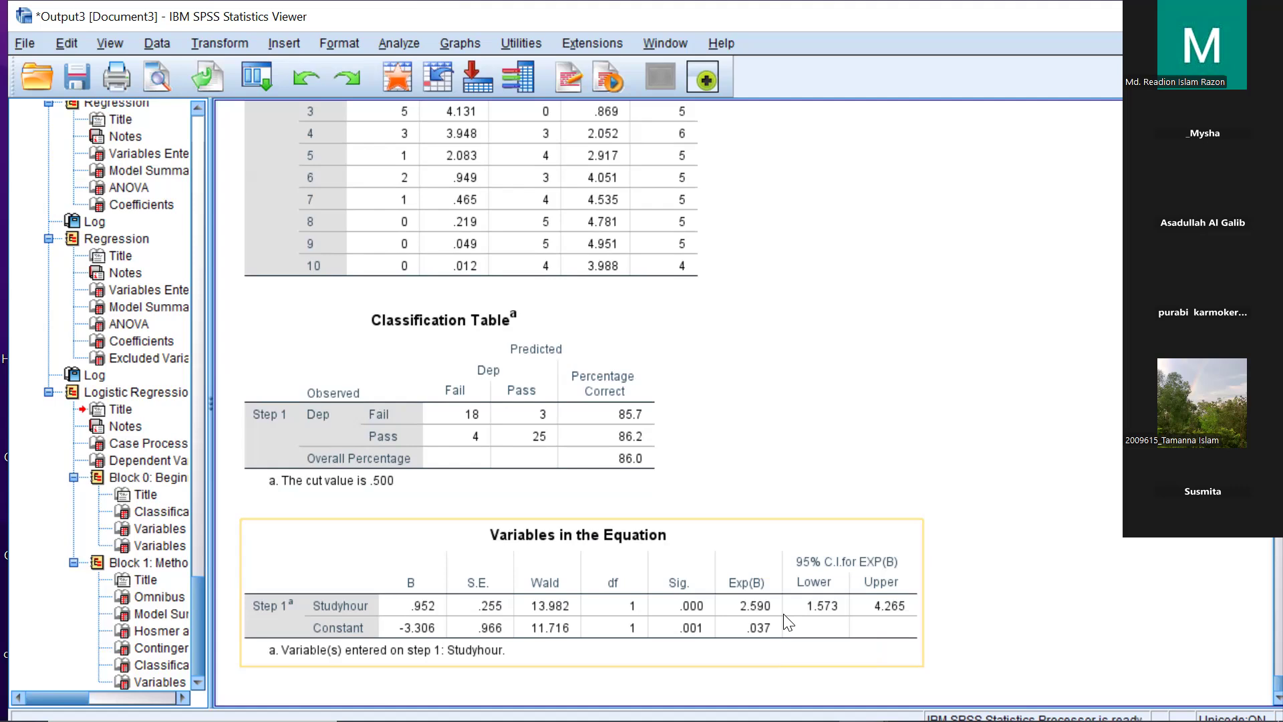
scroll(787, 623, up, 3)
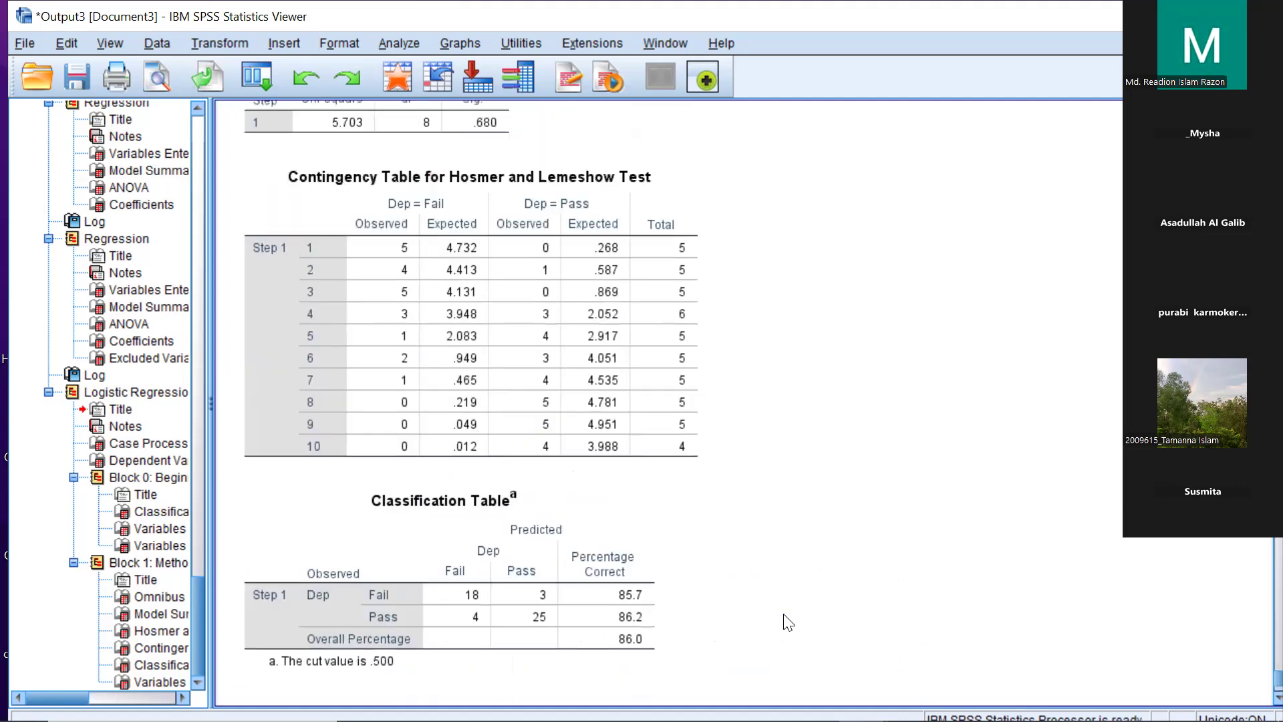
scroll(788, 623, up, 9)
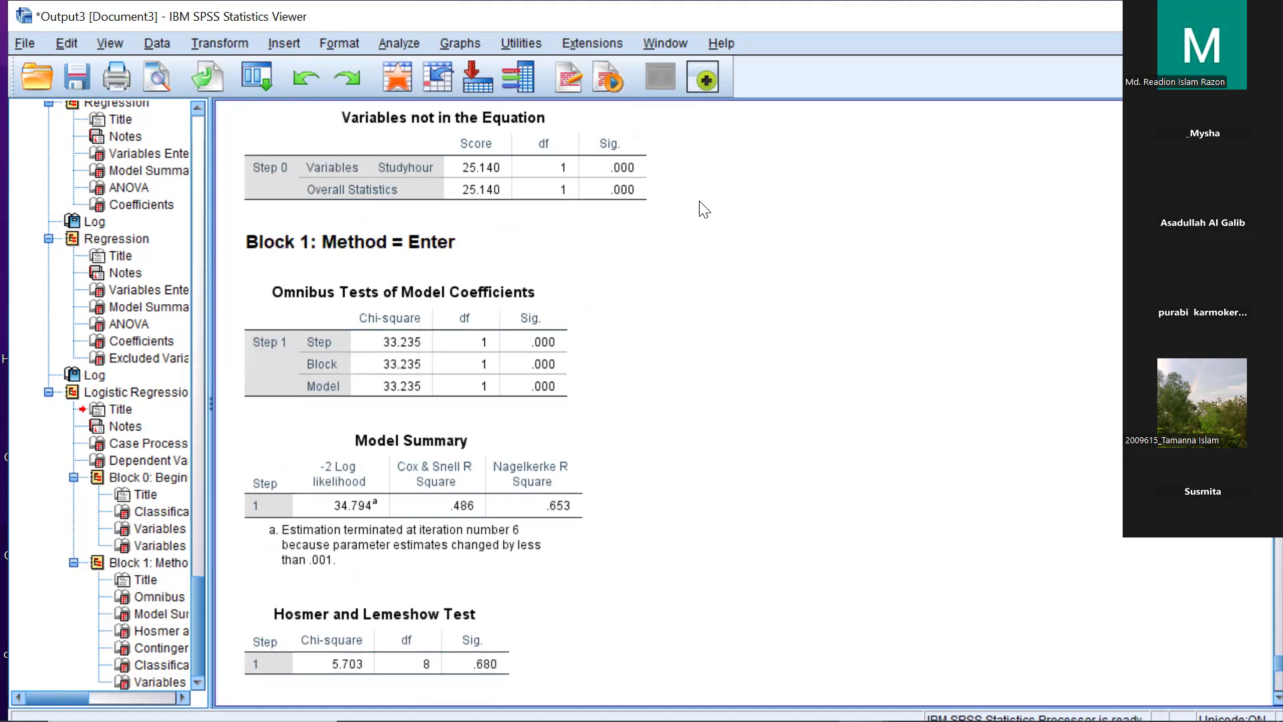
Step: Reopen the binary logistic regression setup of Dep on Studyhour and review its goodness-of-fit and confidence interval options
click(397, 40)
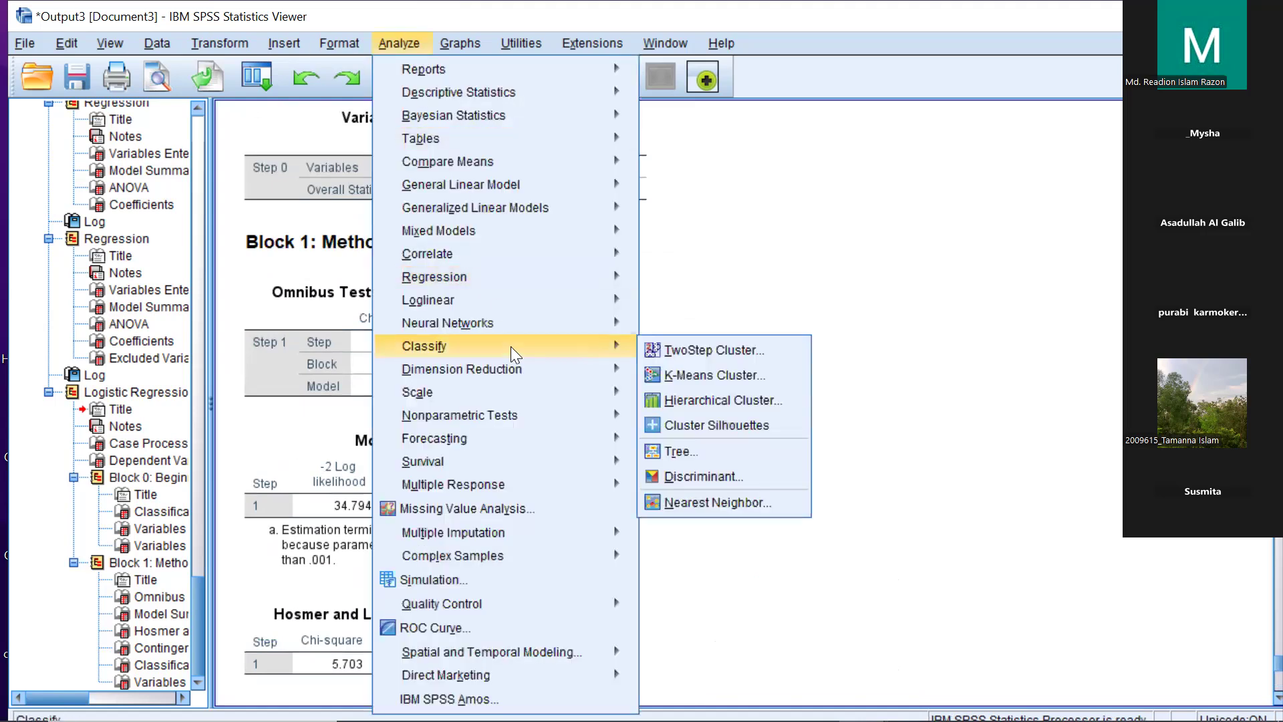
mouse_move(558, 285)
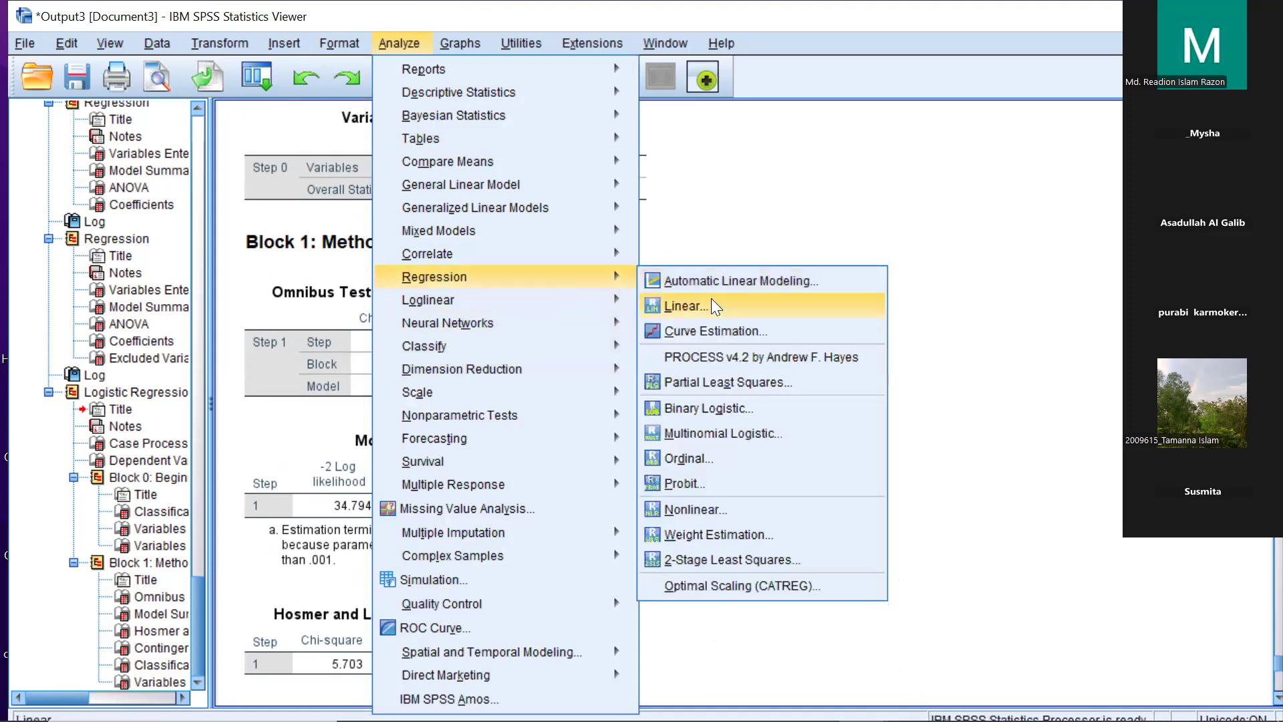
click(700, 408)
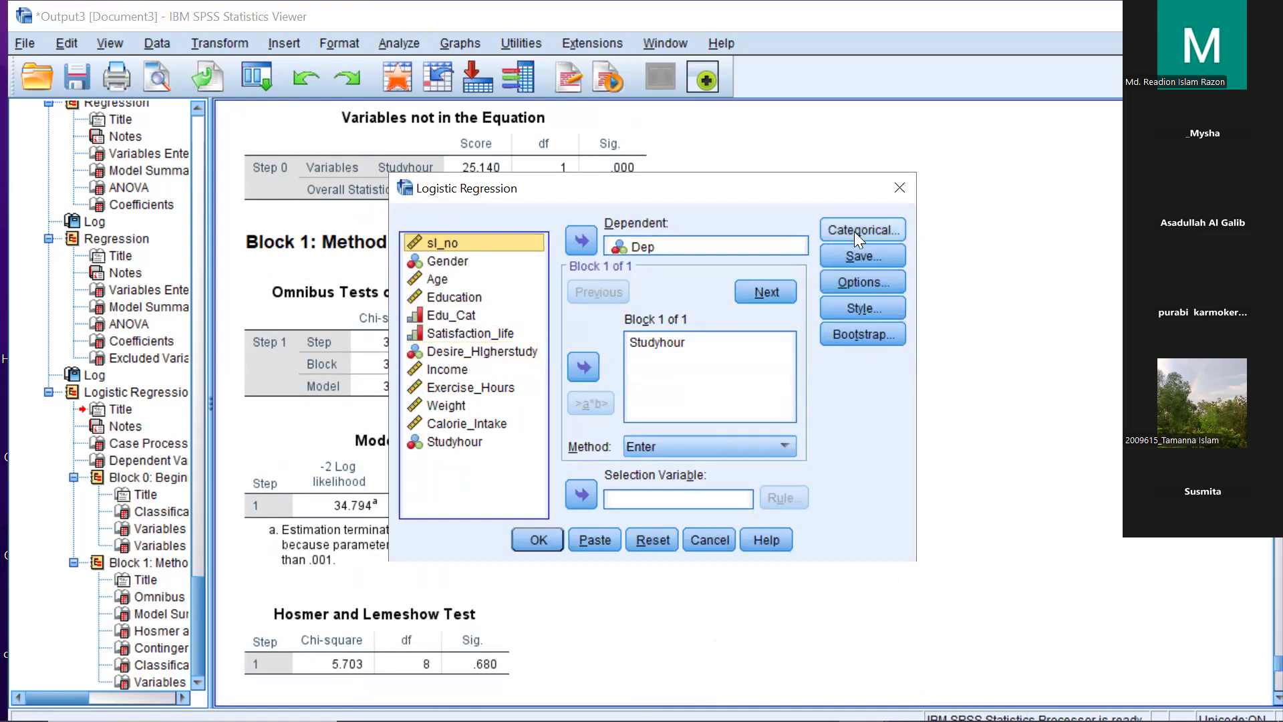
click(876, 278)
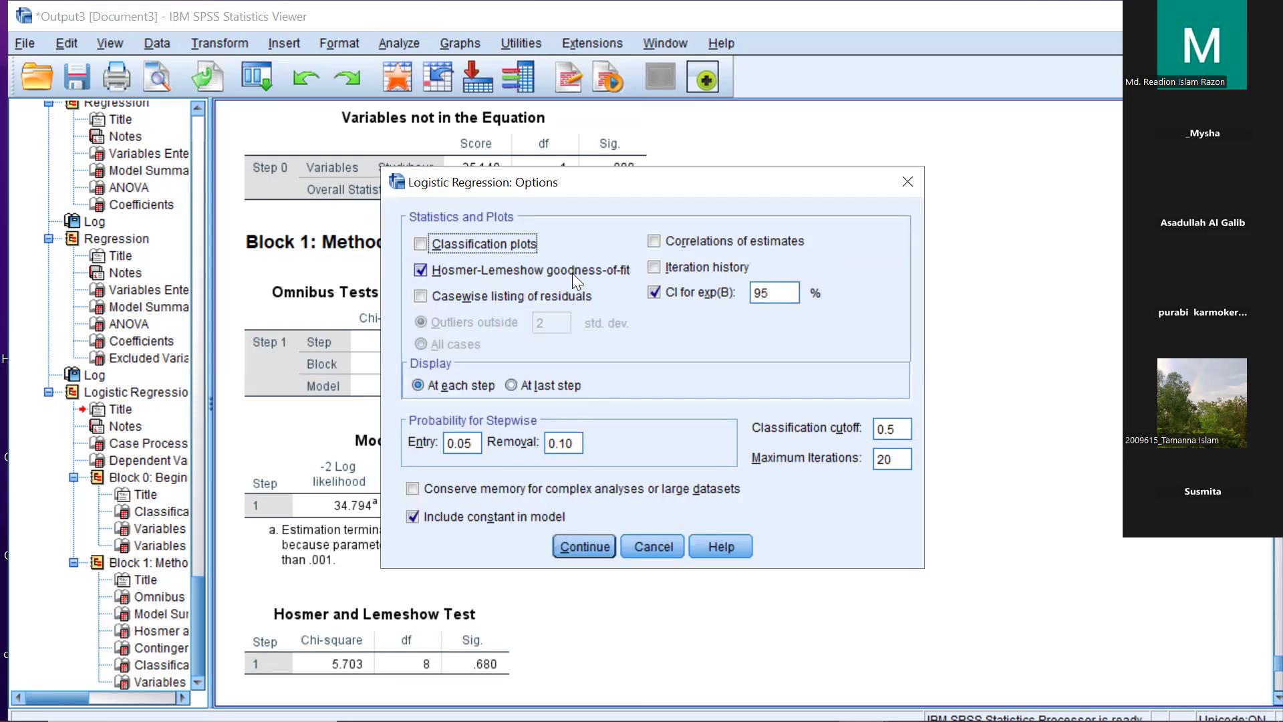
click(583, 544)
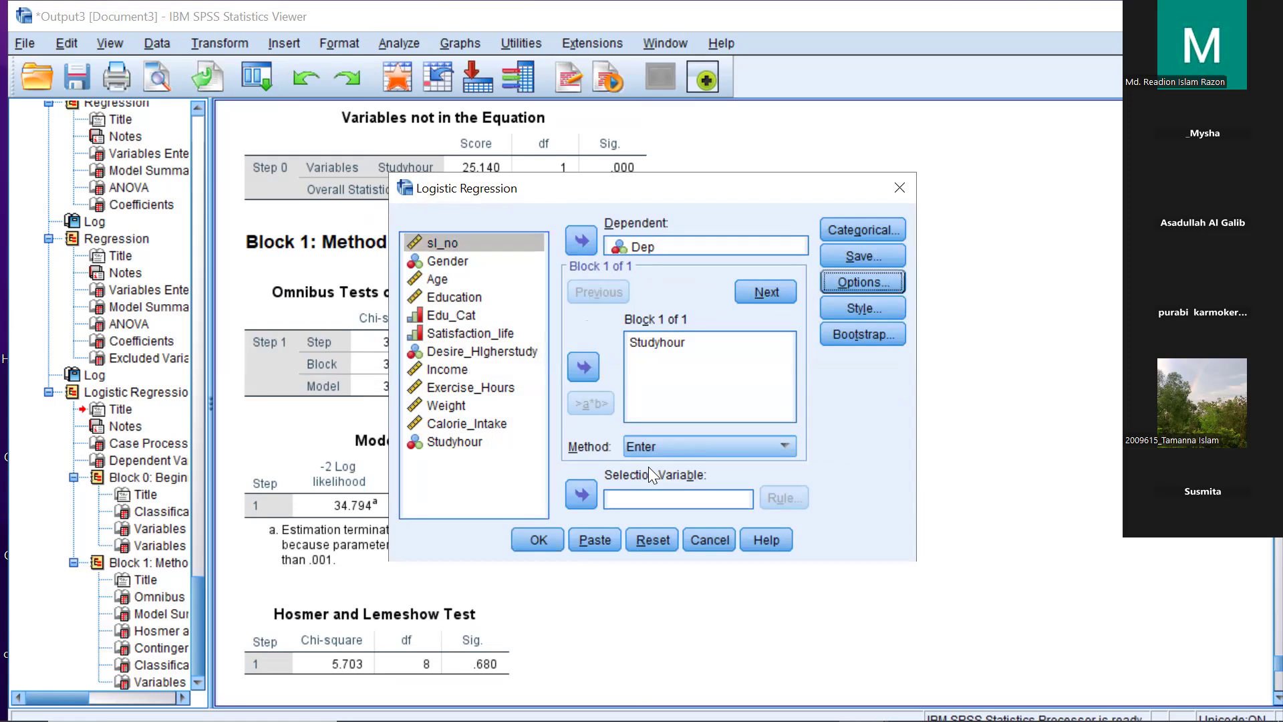
Step: Rerun the logistic regression of Dep on Studyhour and review its Block 0 tables, Omnibus Tests and Model Summary
click(538, 538)
scroll(506, 496, down, 6)
scroll(503, 488, up, 4)
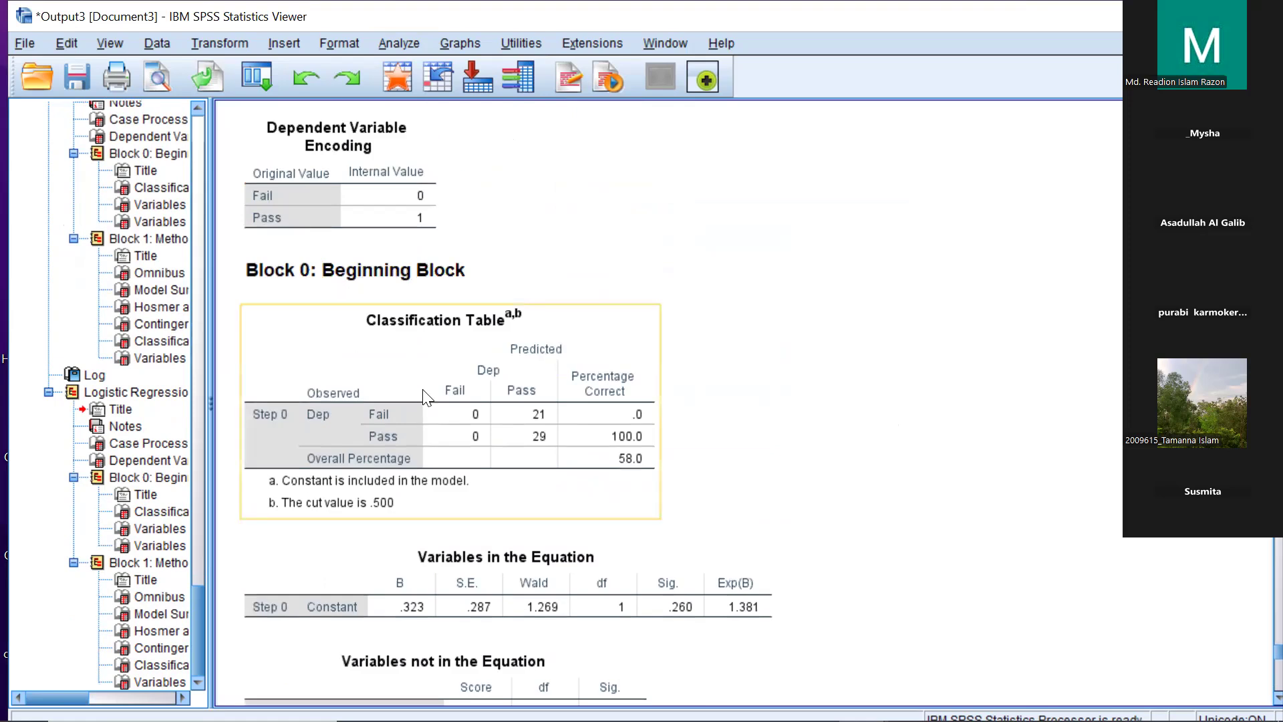
scroll(425, 397, down, 3)
scroll(336, 614, down, 3)
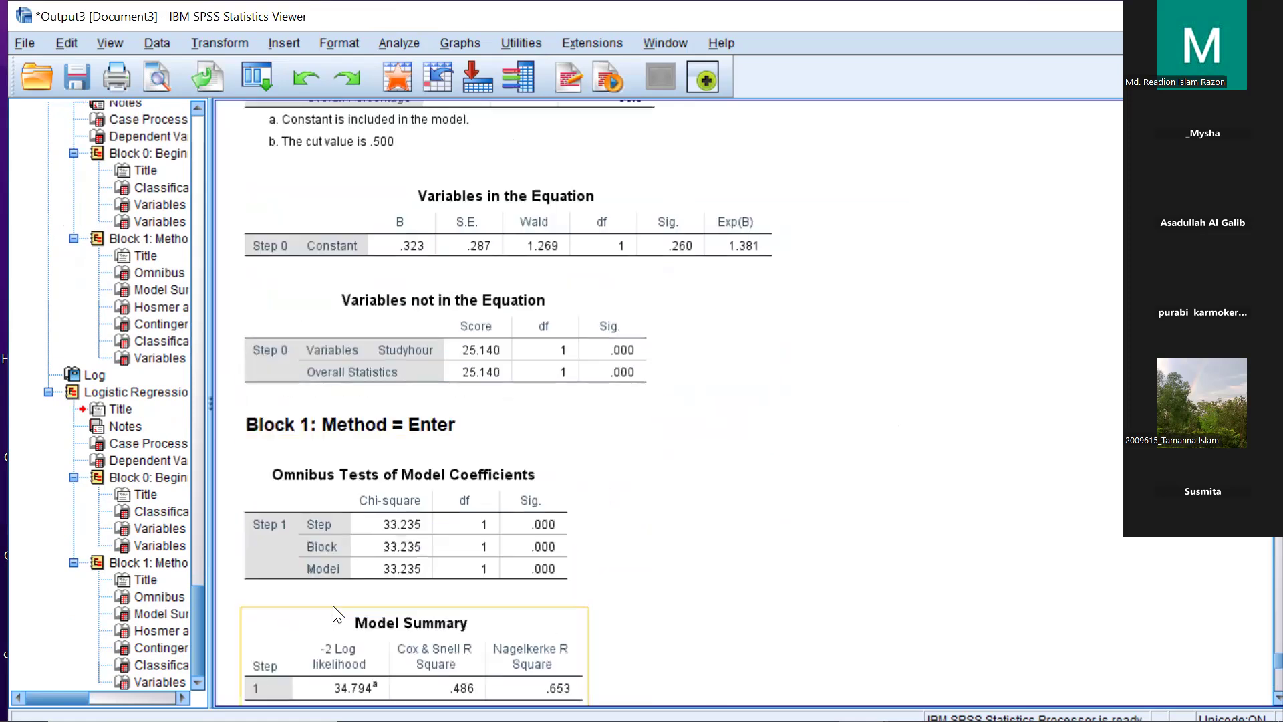
scroll(336, 613, down, 3)
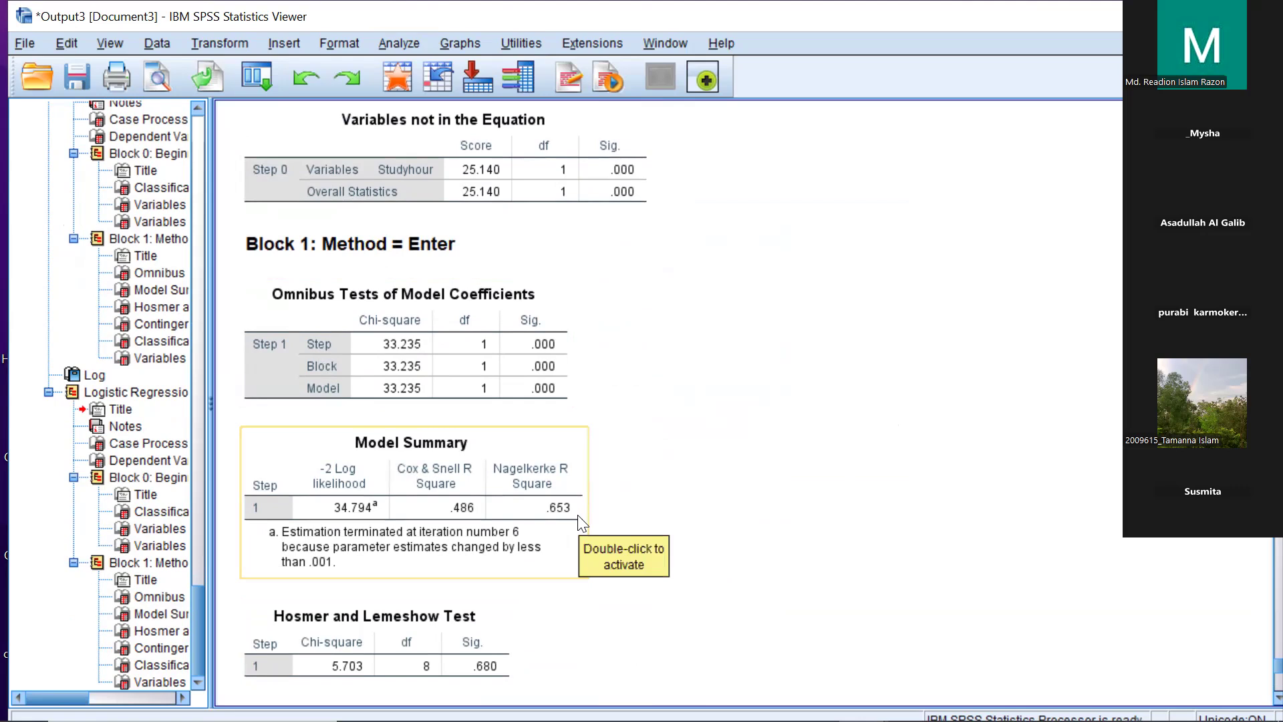
Step: Examine the Hosmer and Lemeshow, Contingency, Classification and Variables in the Equation tables, and return to the start of the logistic regression output
scroll(580, 521, down, 3)
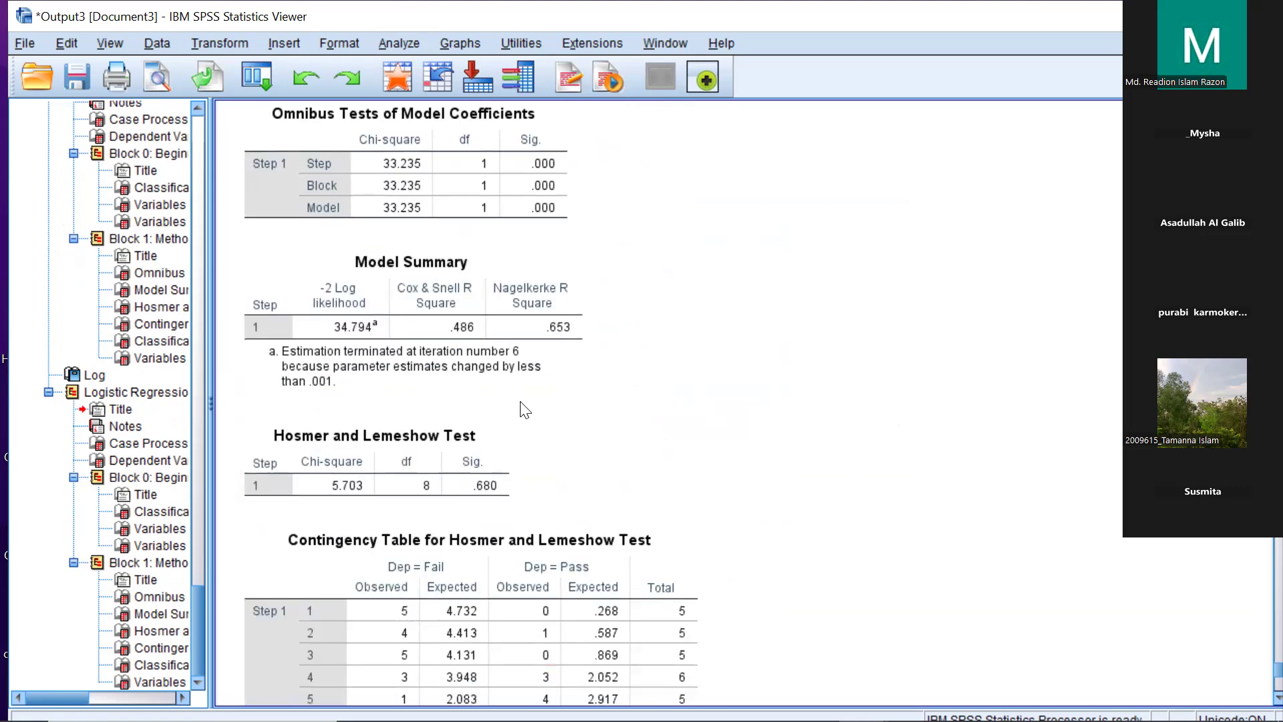
scroll(534, 476, down, 4)
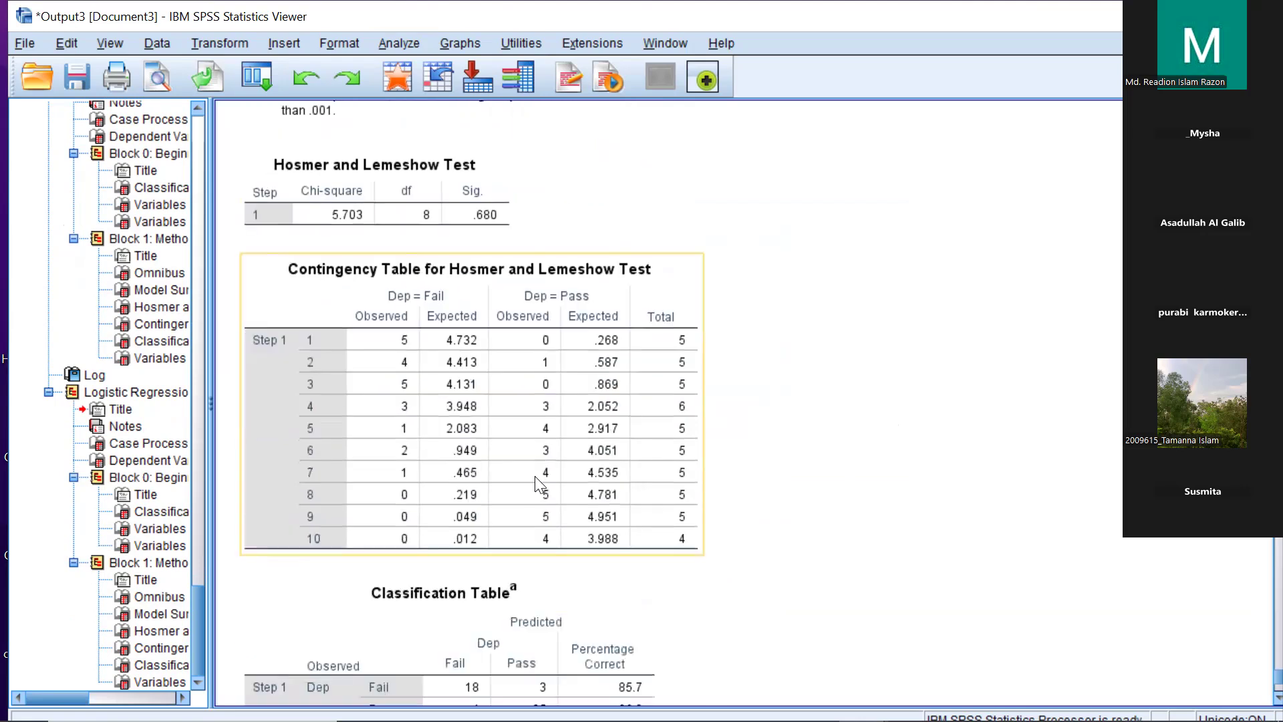
scroll(535, 475, down, 4)
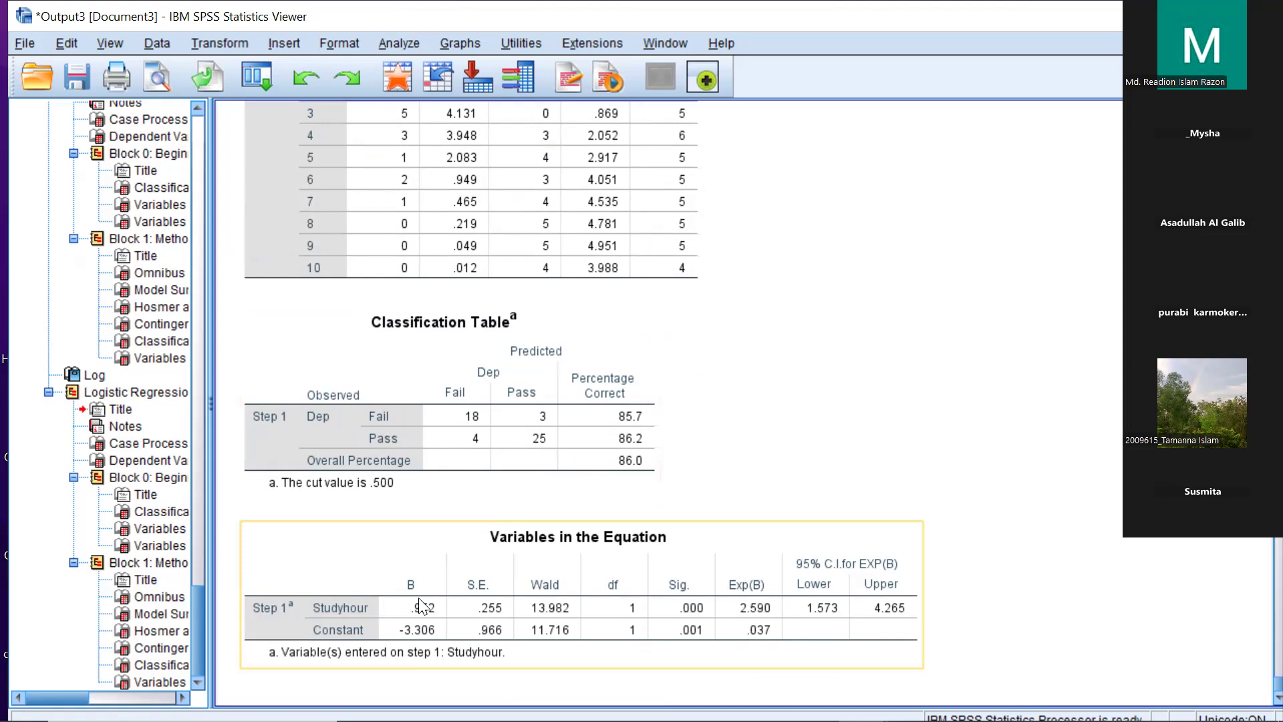
scroll(419, 599, up, 20)
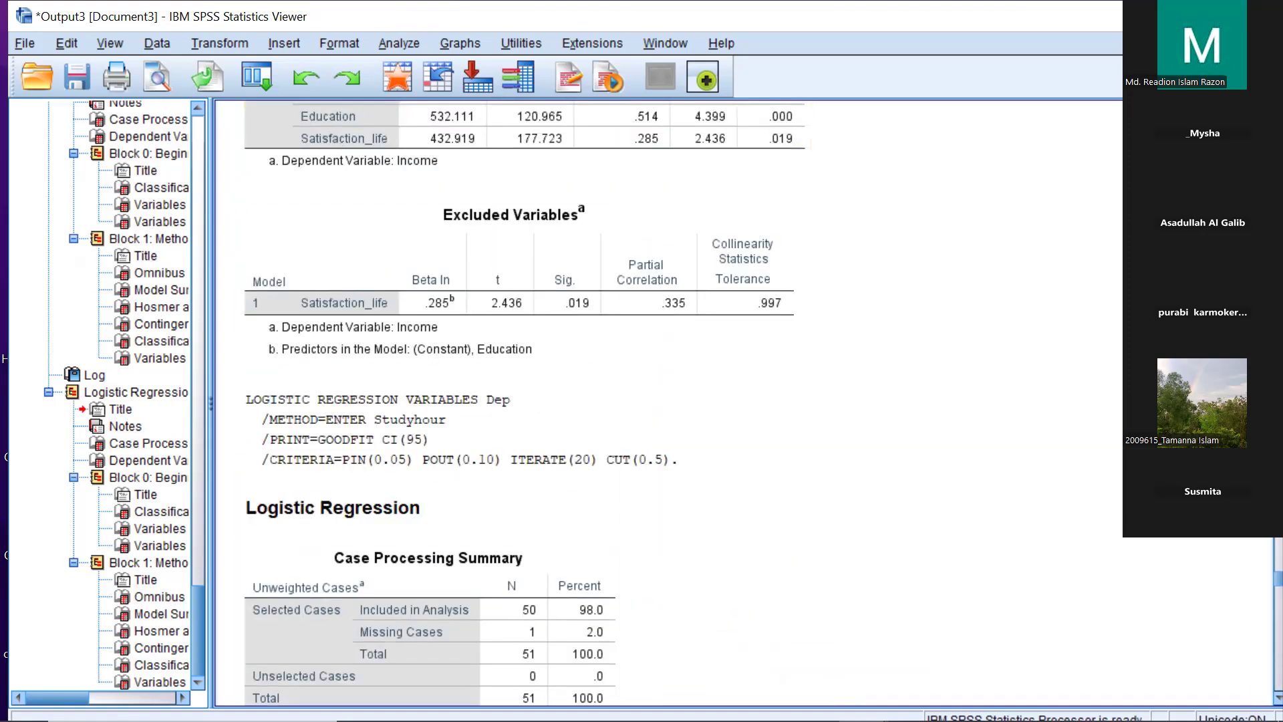
Step: Bring the Demo data 2 data set back into view, and switch to the Zoom meeting
key(alt+Tab)
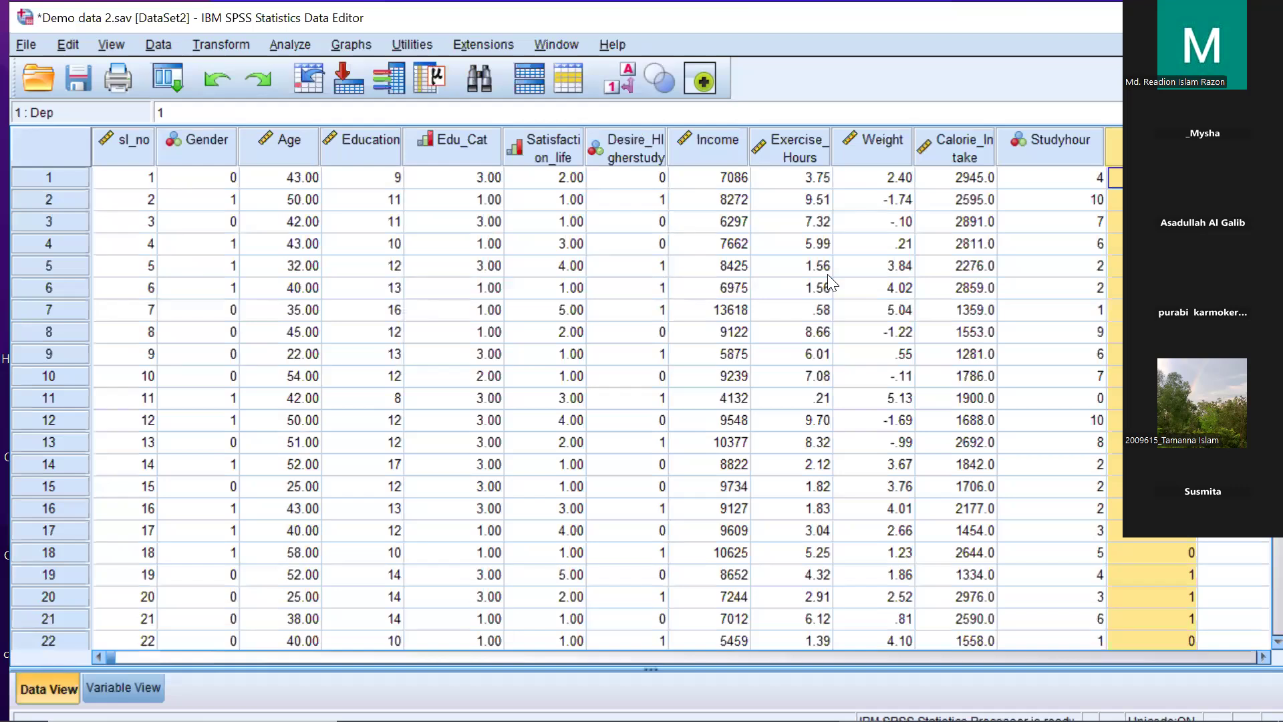
mouse_move(861, 720)
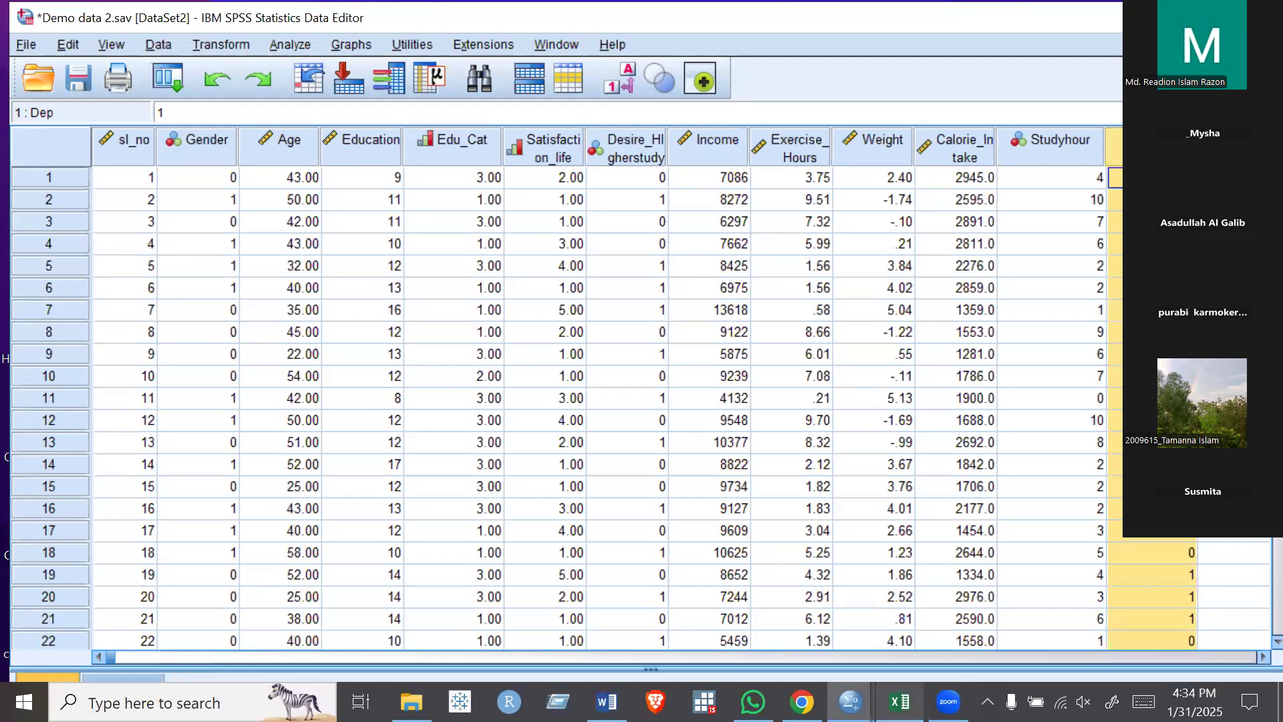
click(949, 701)
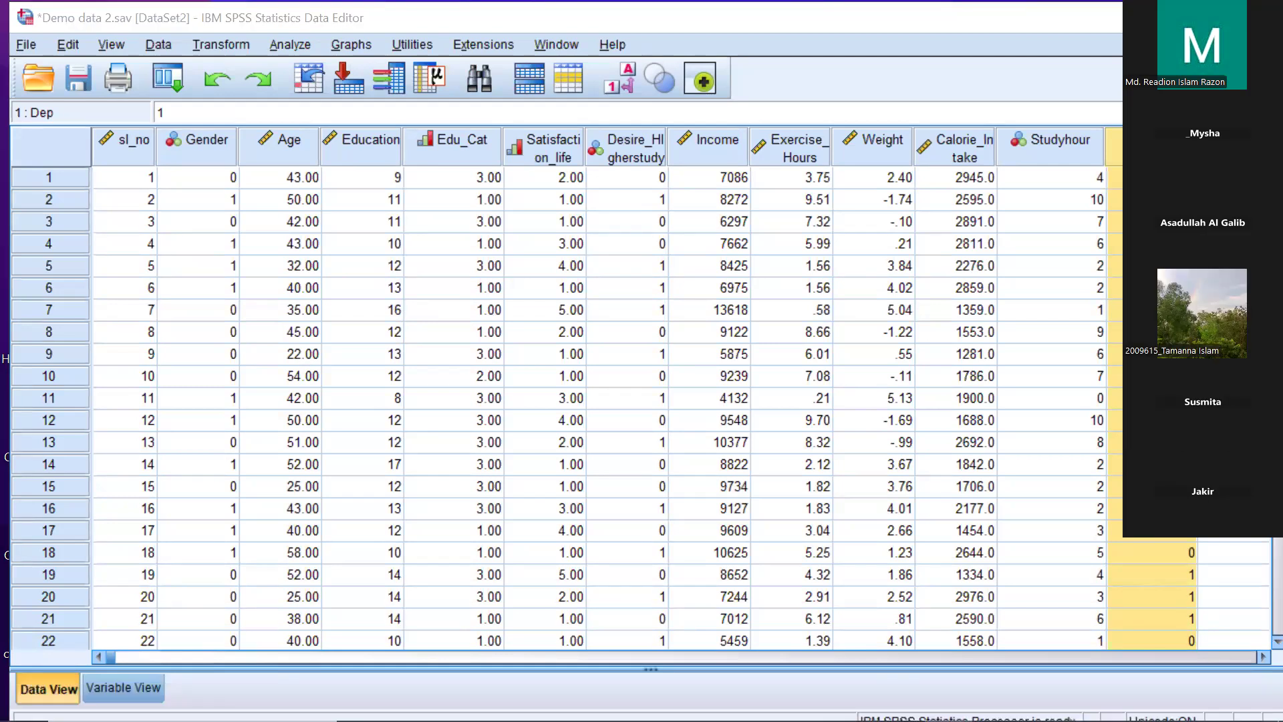